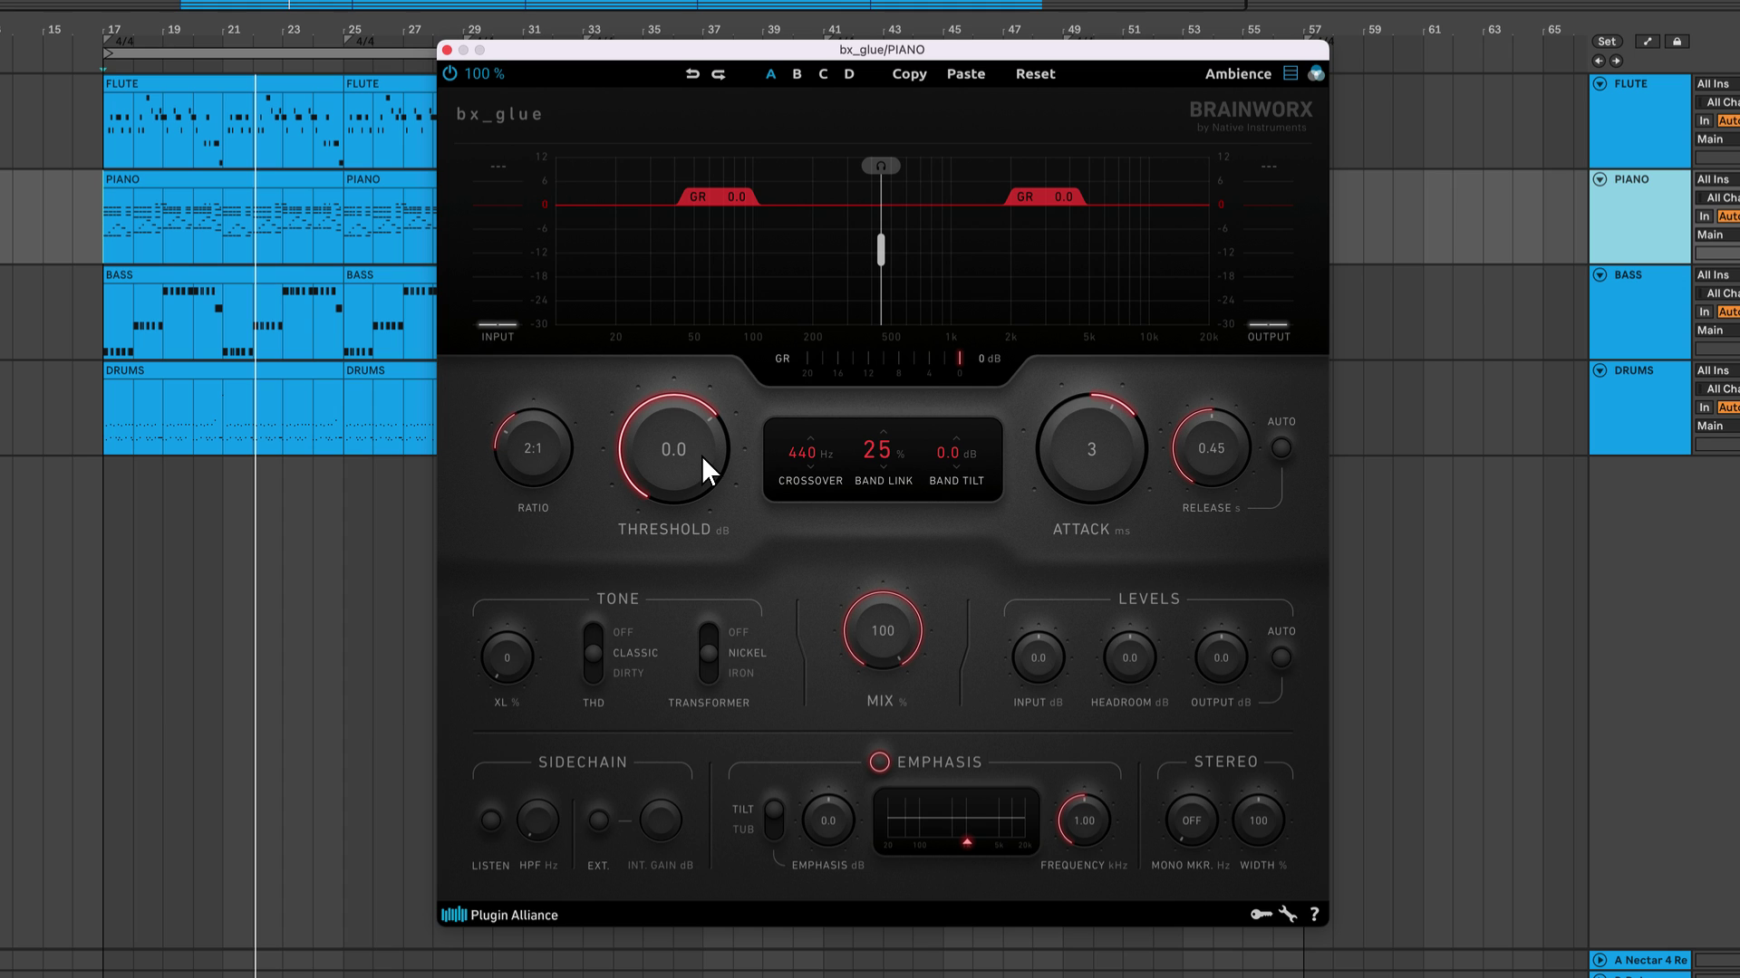
- Lower the compression threshold on the PIANO track's bx_glue instance
left_click_drag(704, 459, 705, 522)
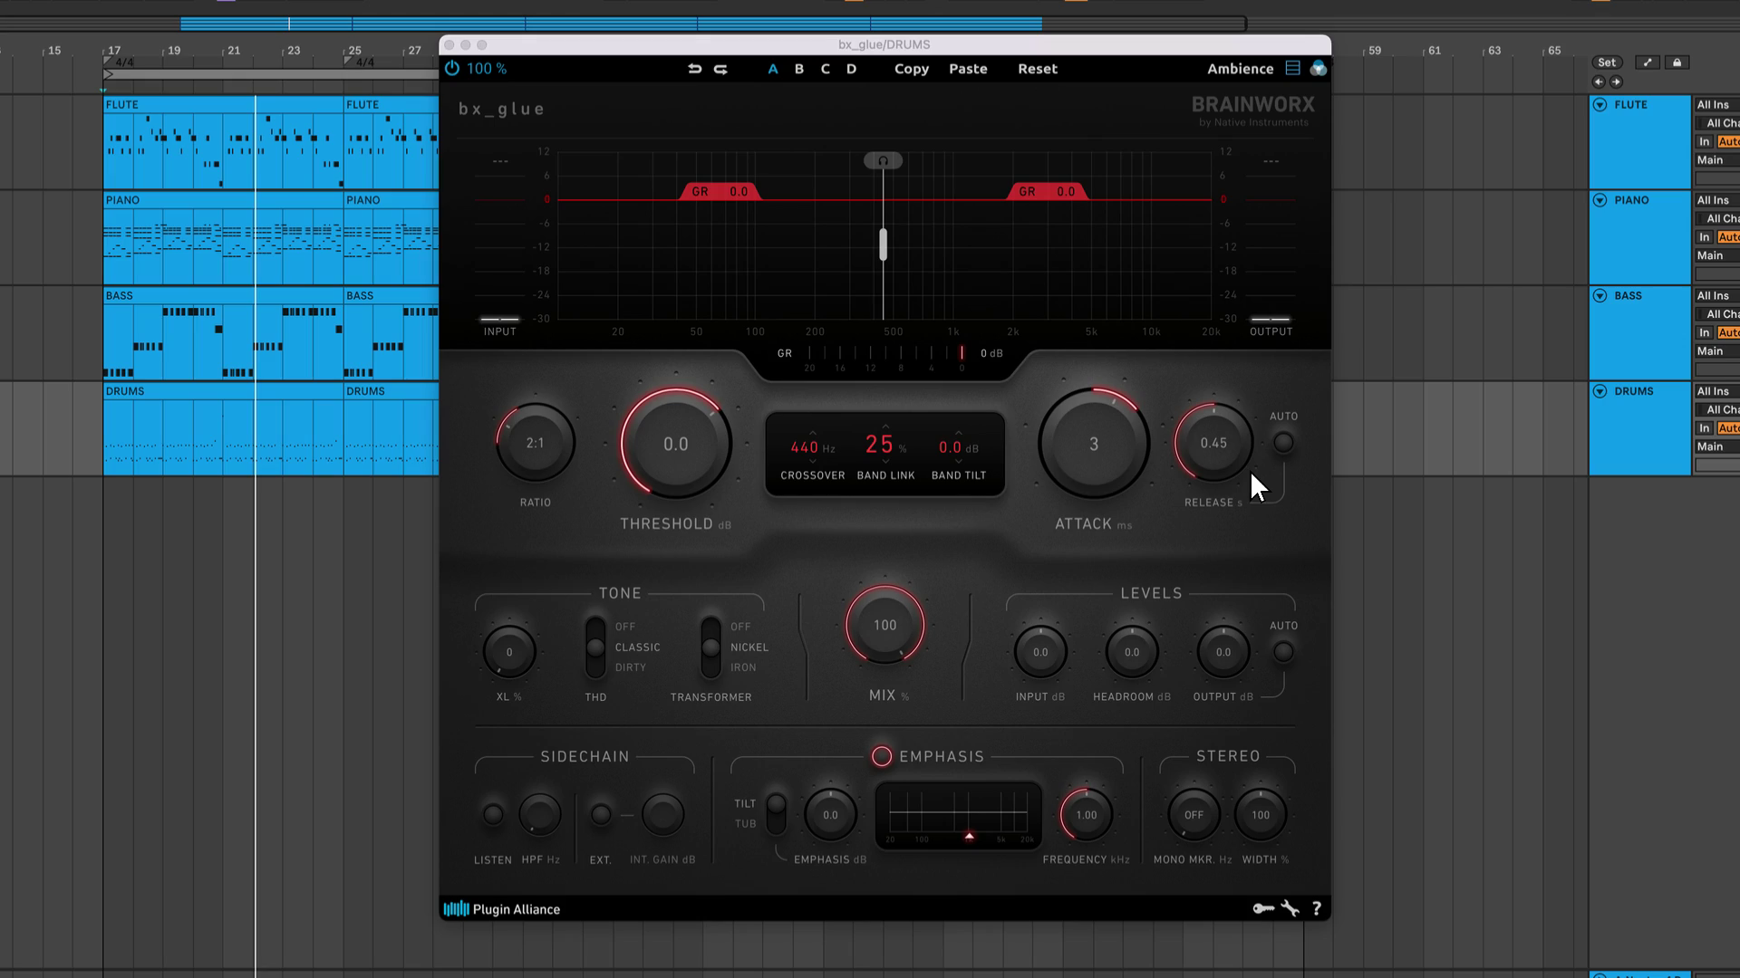
- Start playback and lower the DRUMS compressor's threshold to -10.1 dB
key("space")
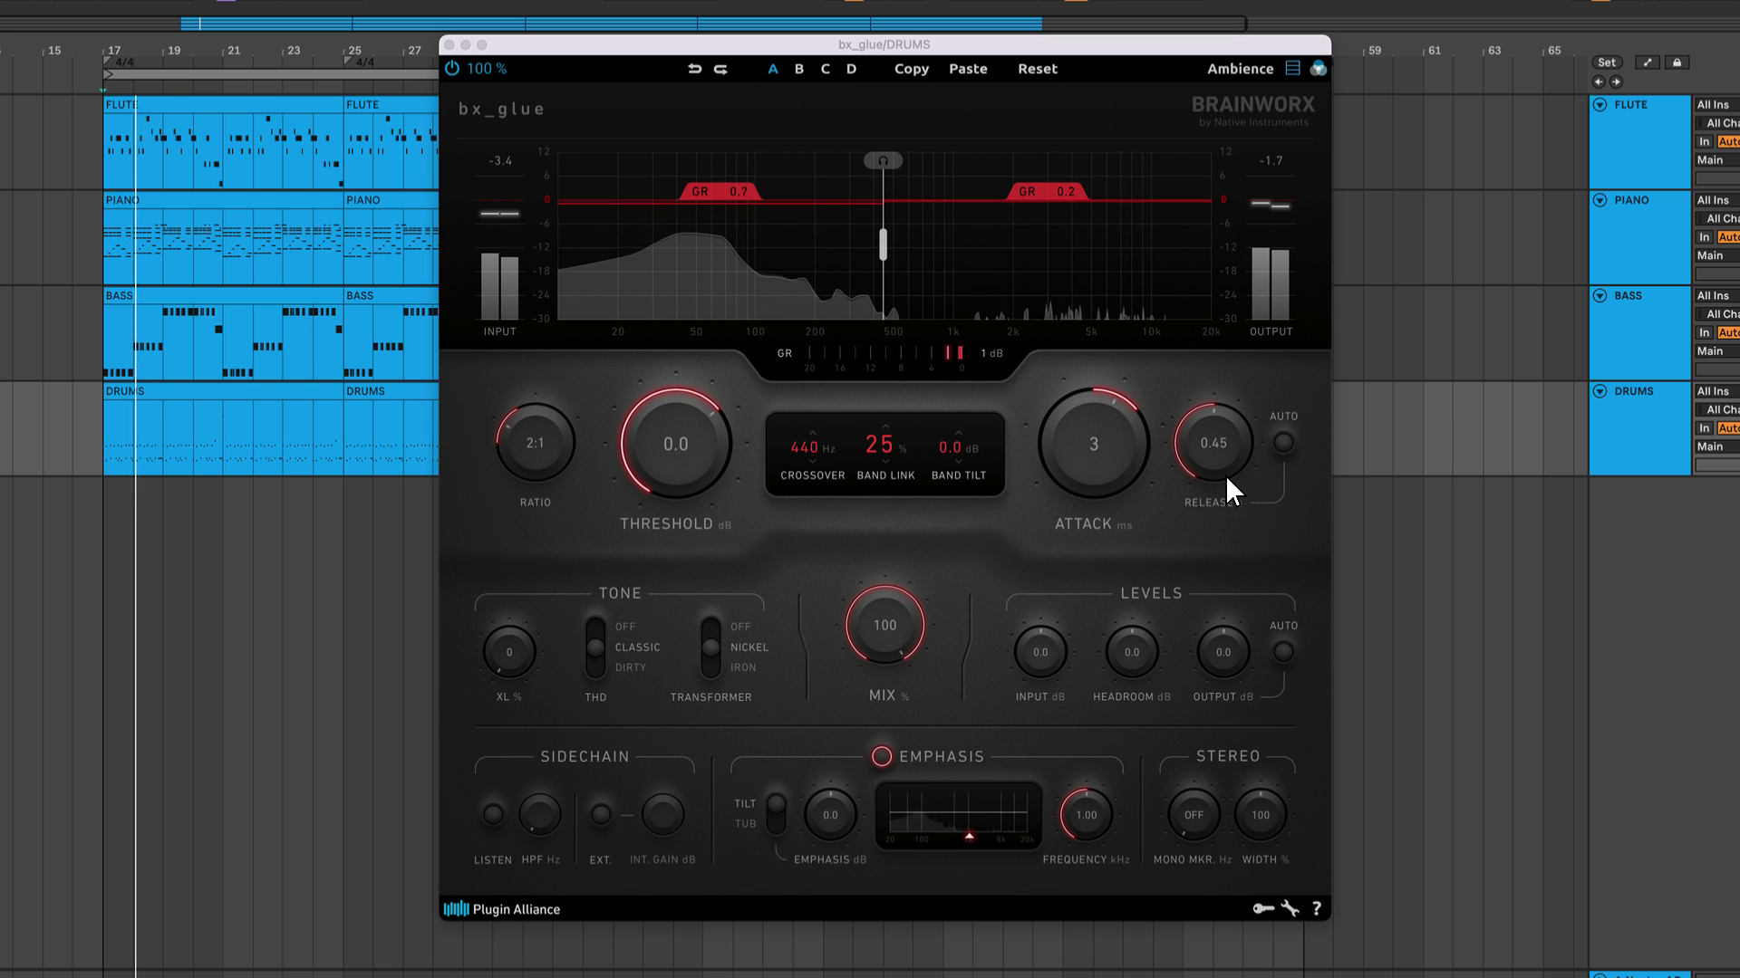
left_click(672, 458)
left_click_drag(672, 458, 661, 497)
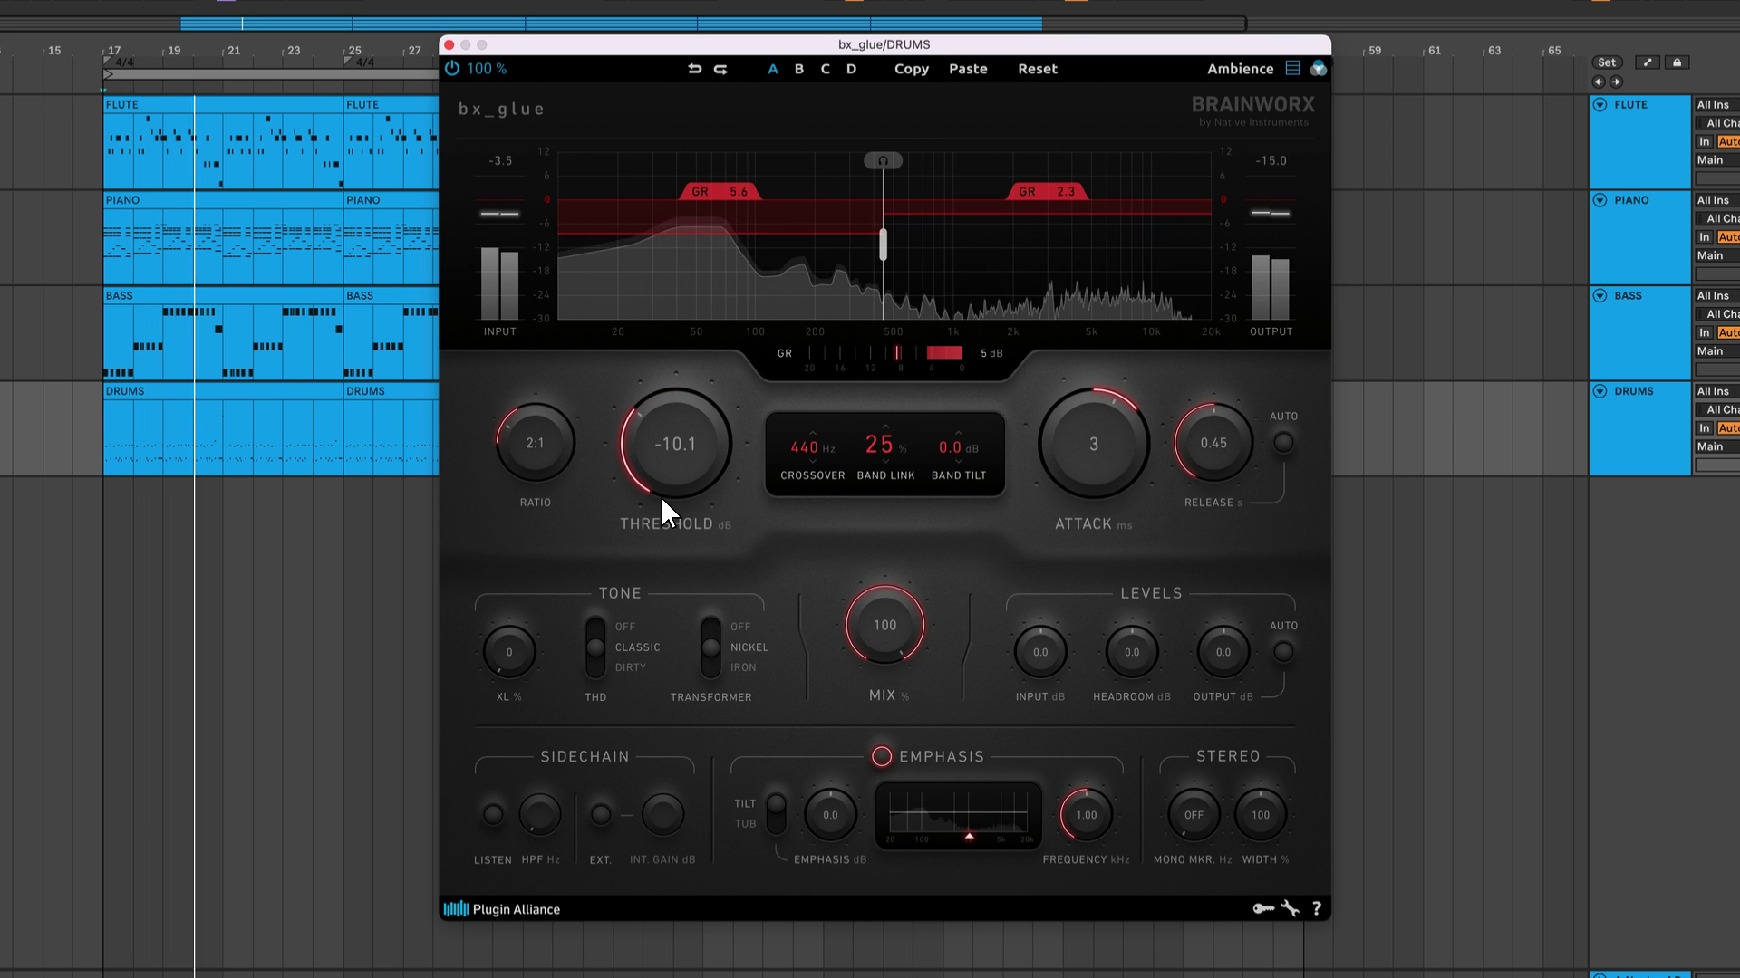
- Set the DRUMS compressor's ratio to 4:1 after auditioning a 10:1 ratio
left_click_drag(557, 449, 563, 411)
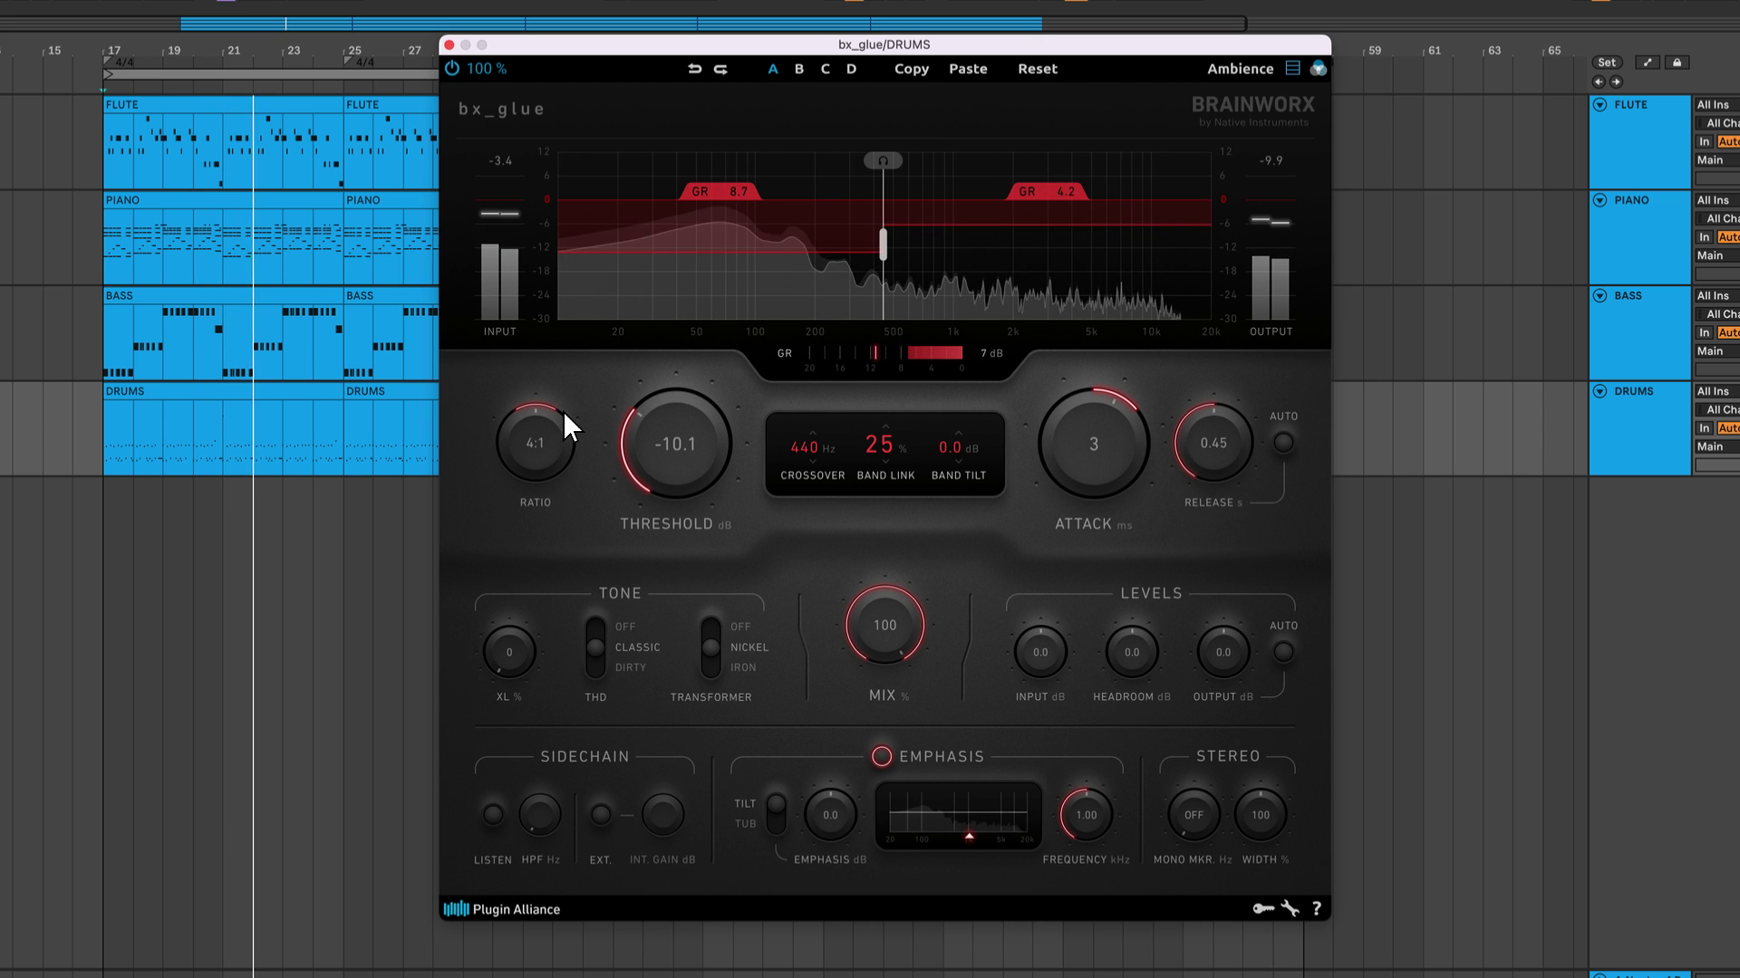
left_click_drag(562, 440, 568, 400)
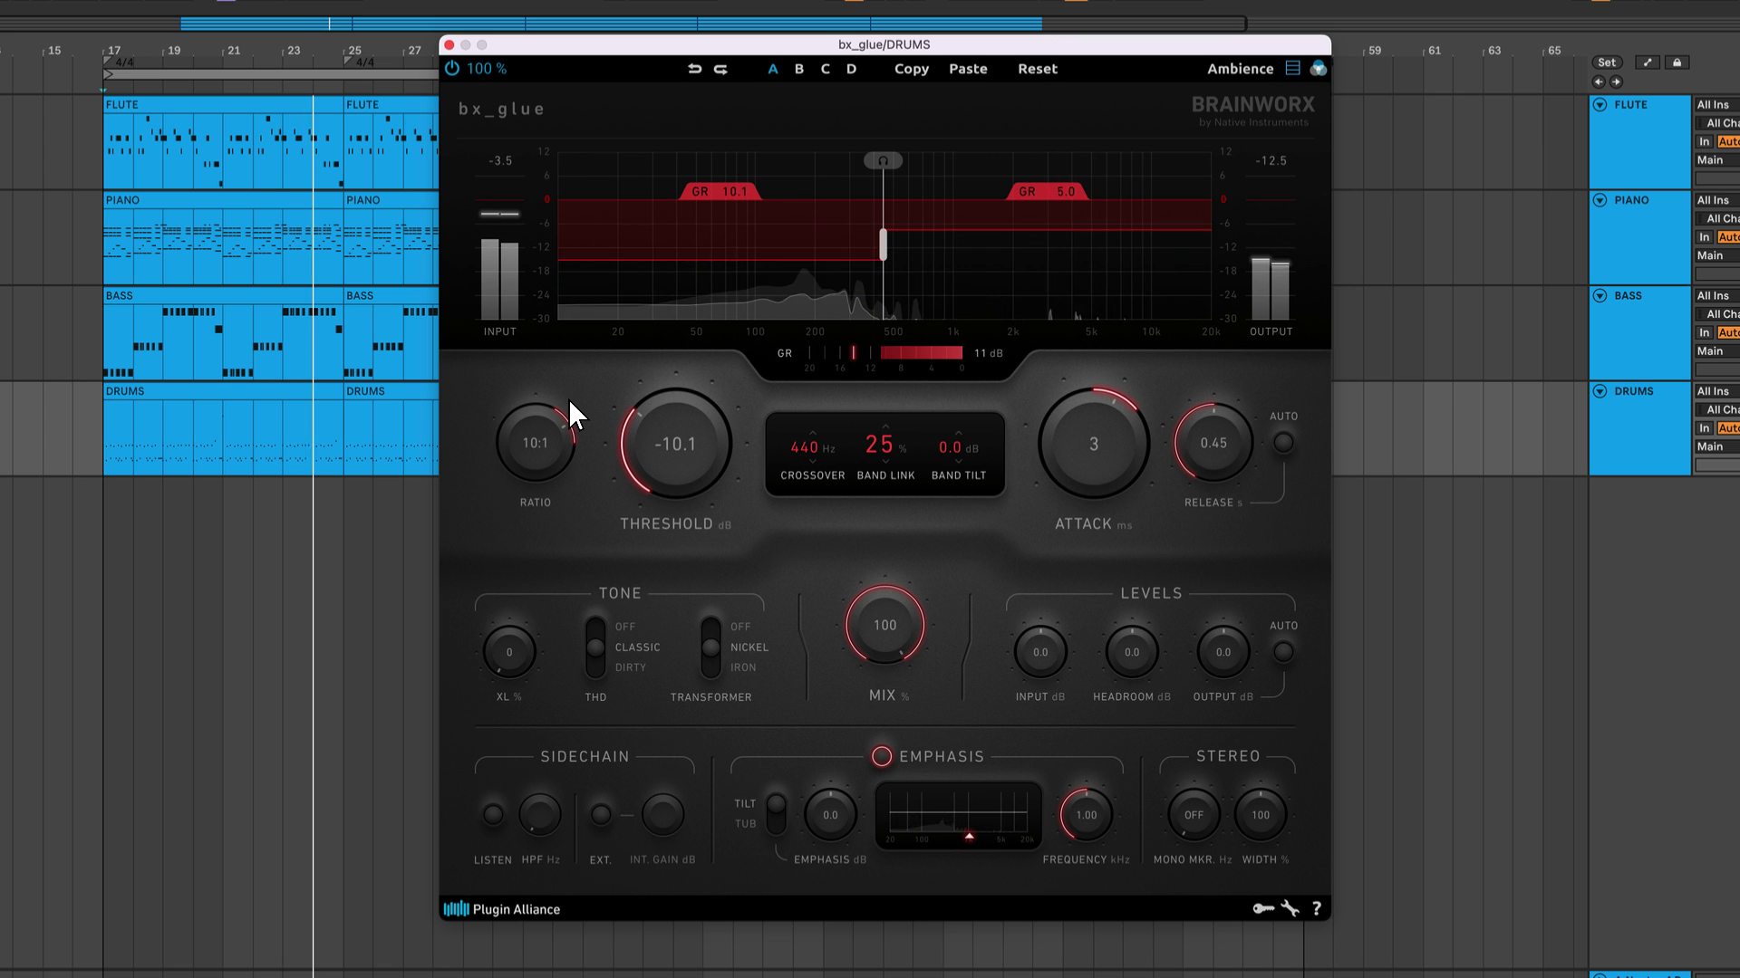
left_click_drag(568, 399, 564, 431)
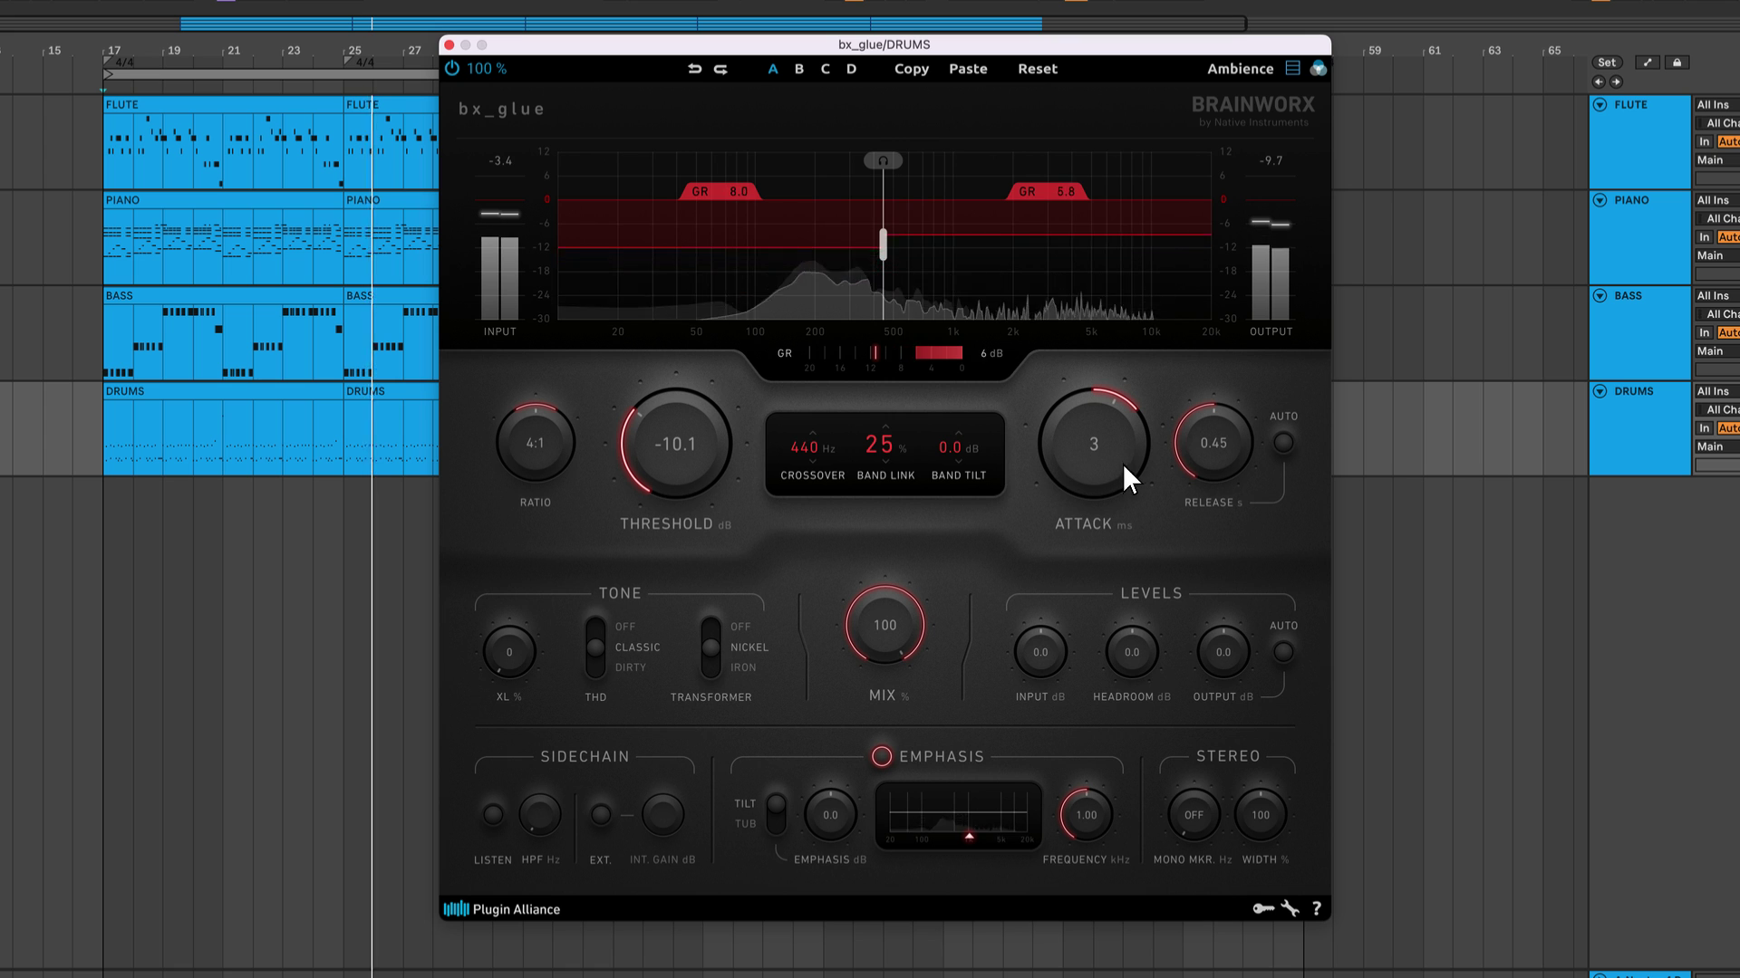
- Set the DRUMS compressor's attack to 1 ms and its release to 0.30 s
left_click_drag(1129, 452, 1116, 486)
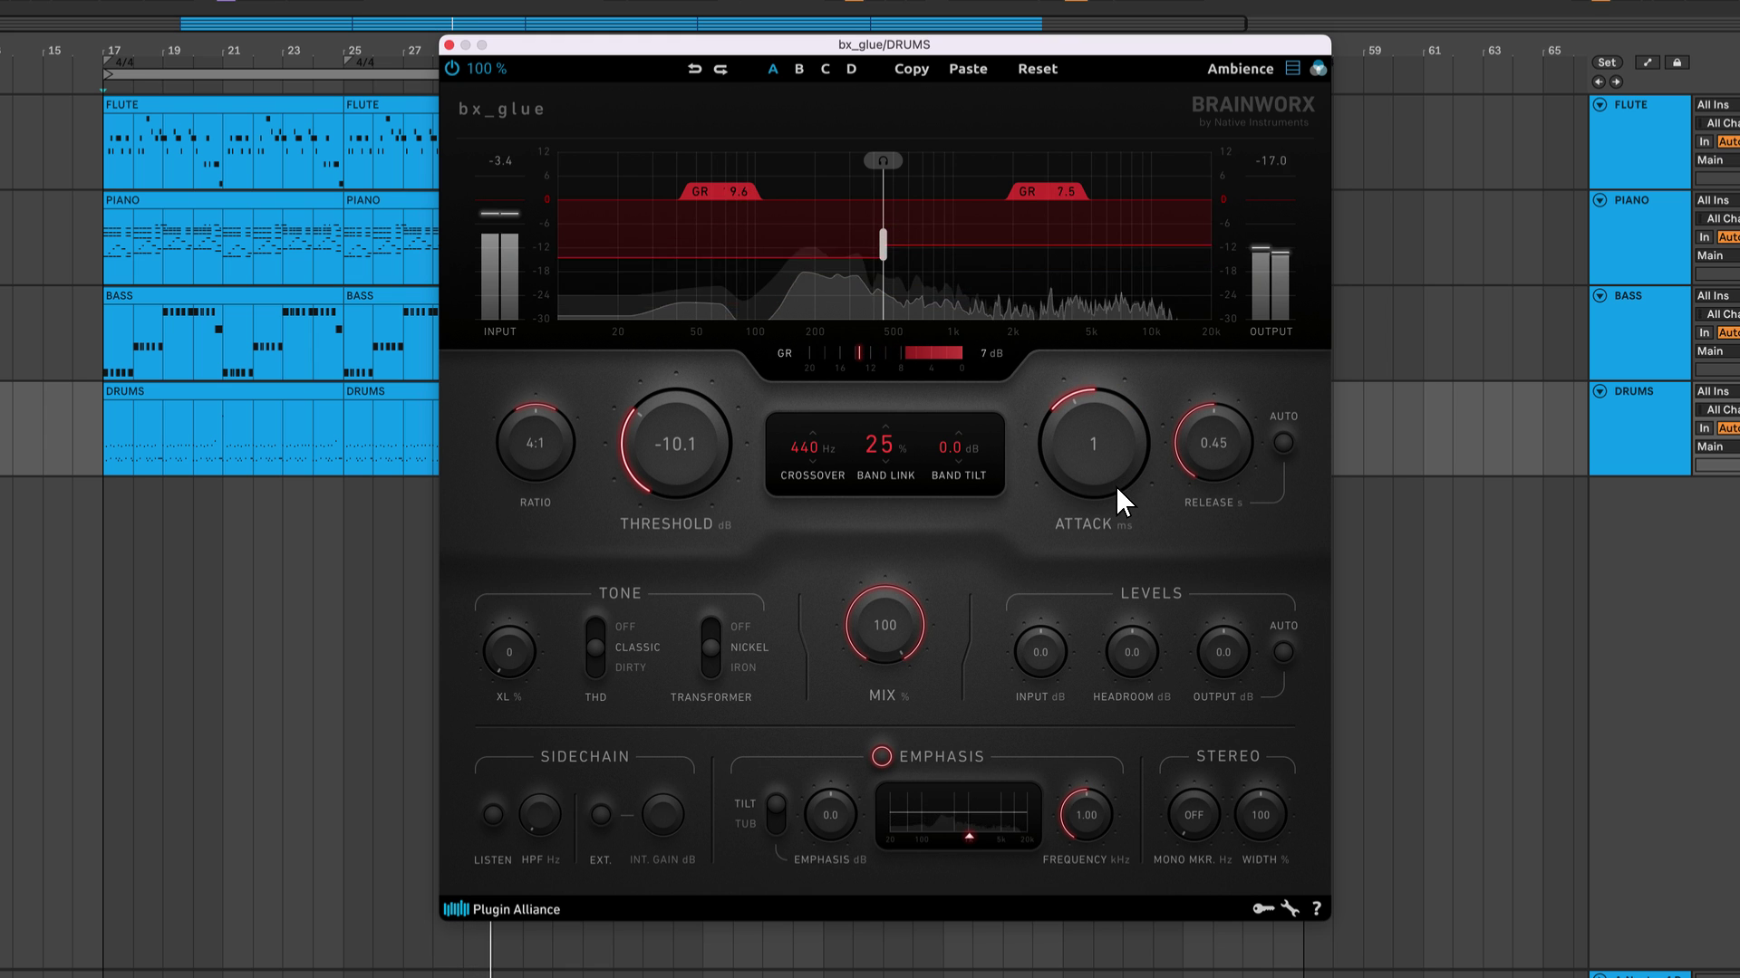
left_click_drag(1216, 448, 1221, 475)
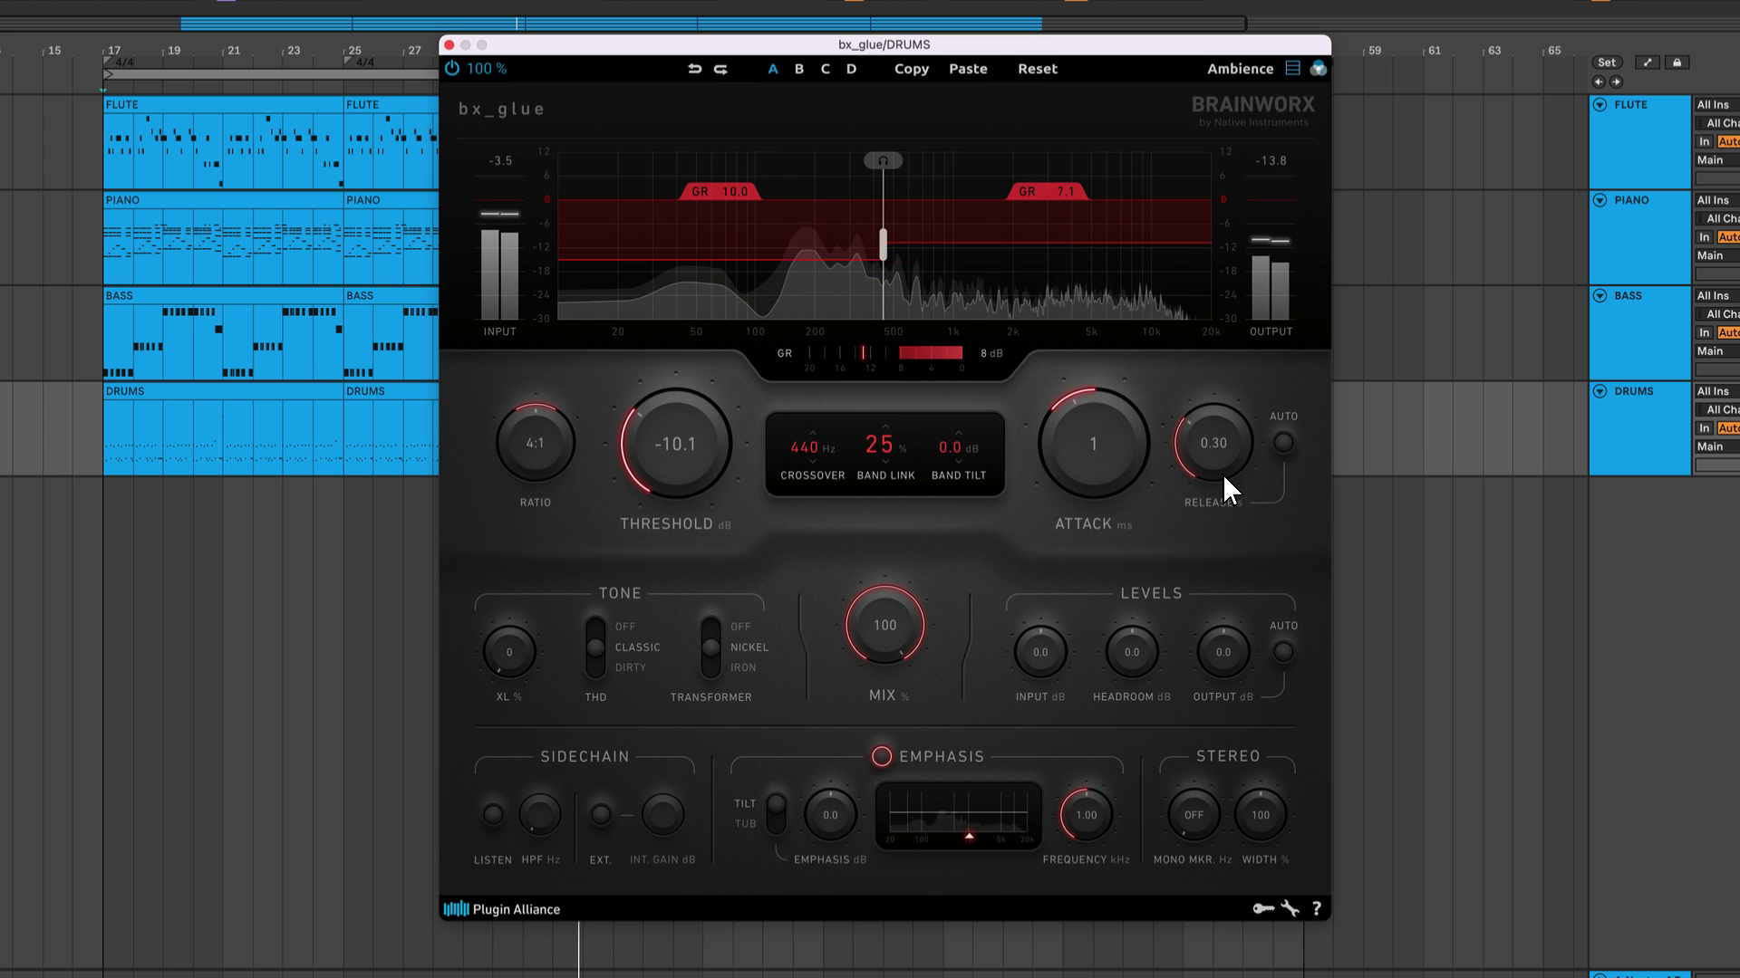
- Apply automatic output gain on the DRUMS compressor and compare the drums with the effect bypassed and active, ending playback
left_click(1283, 652)
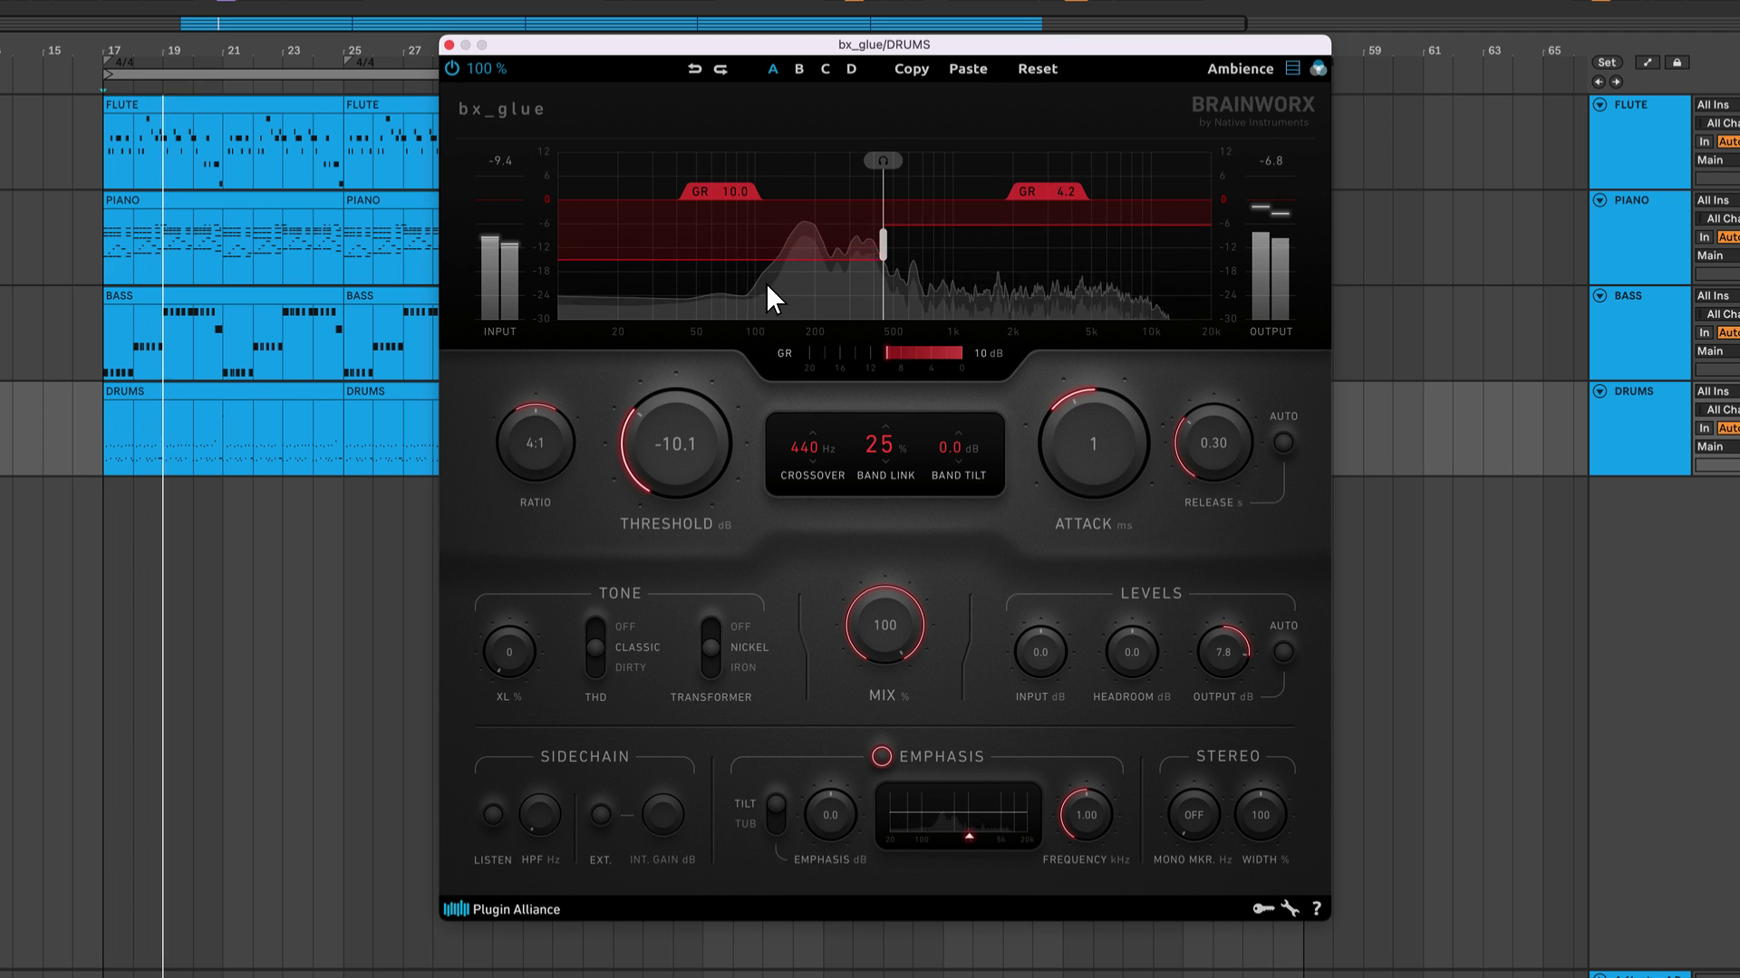
left_click(453, 68)
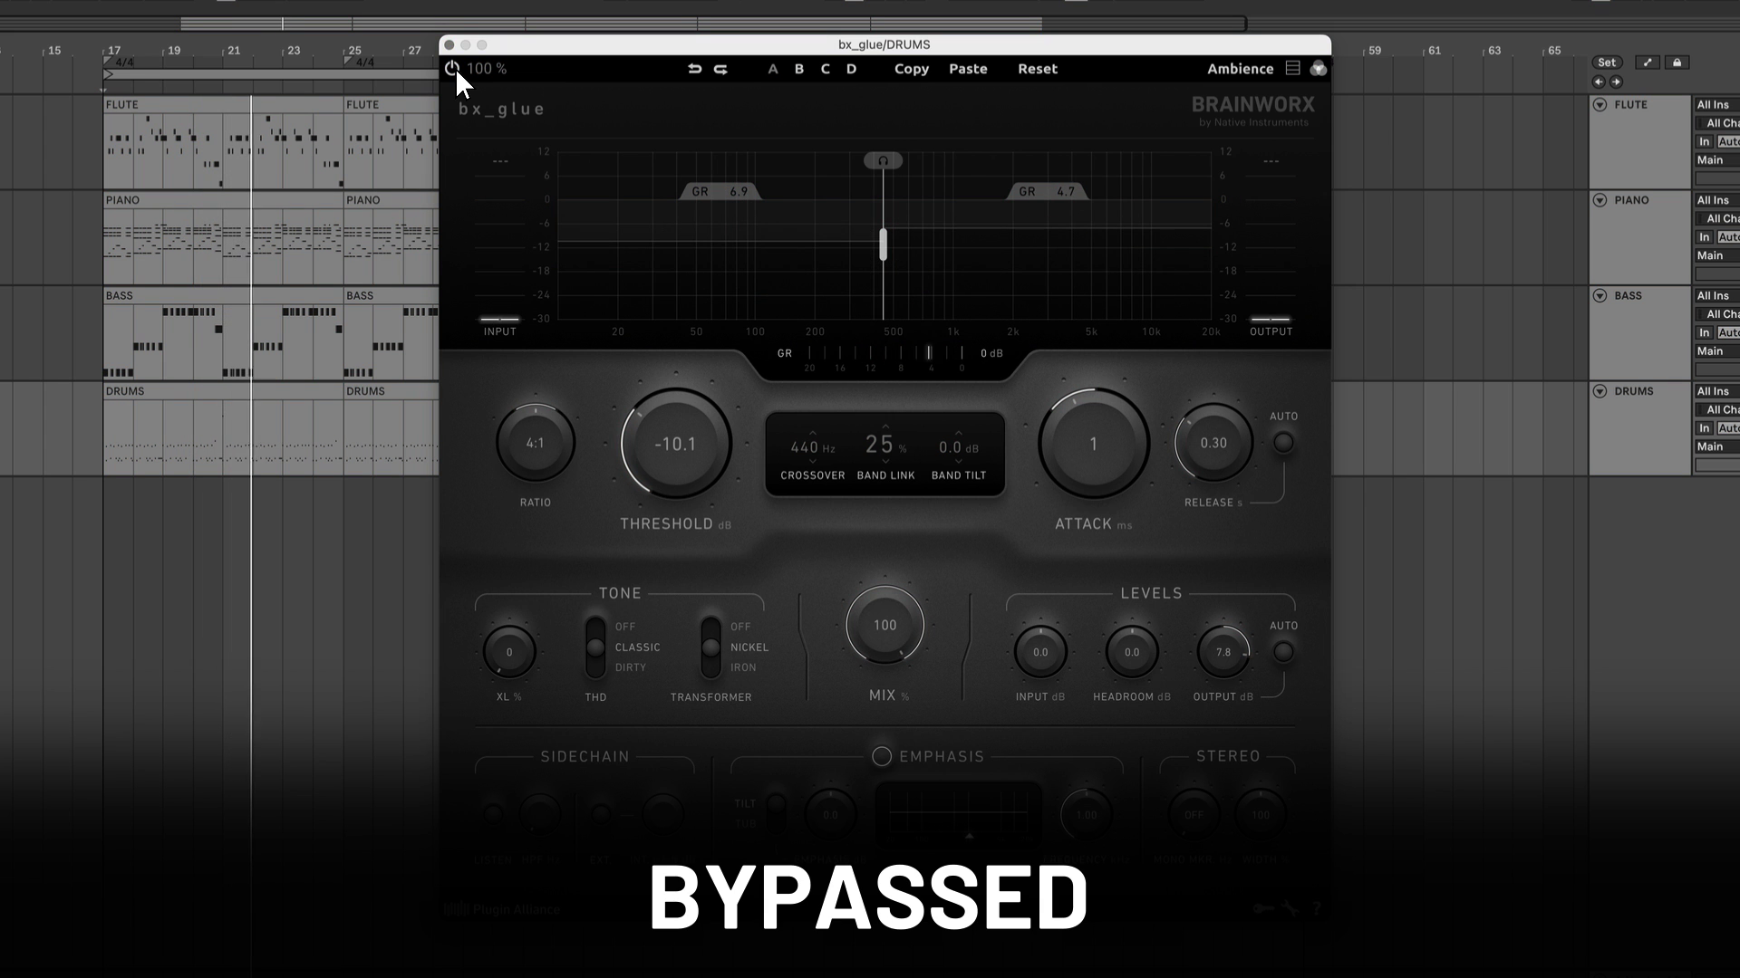
left_click(454, 69)
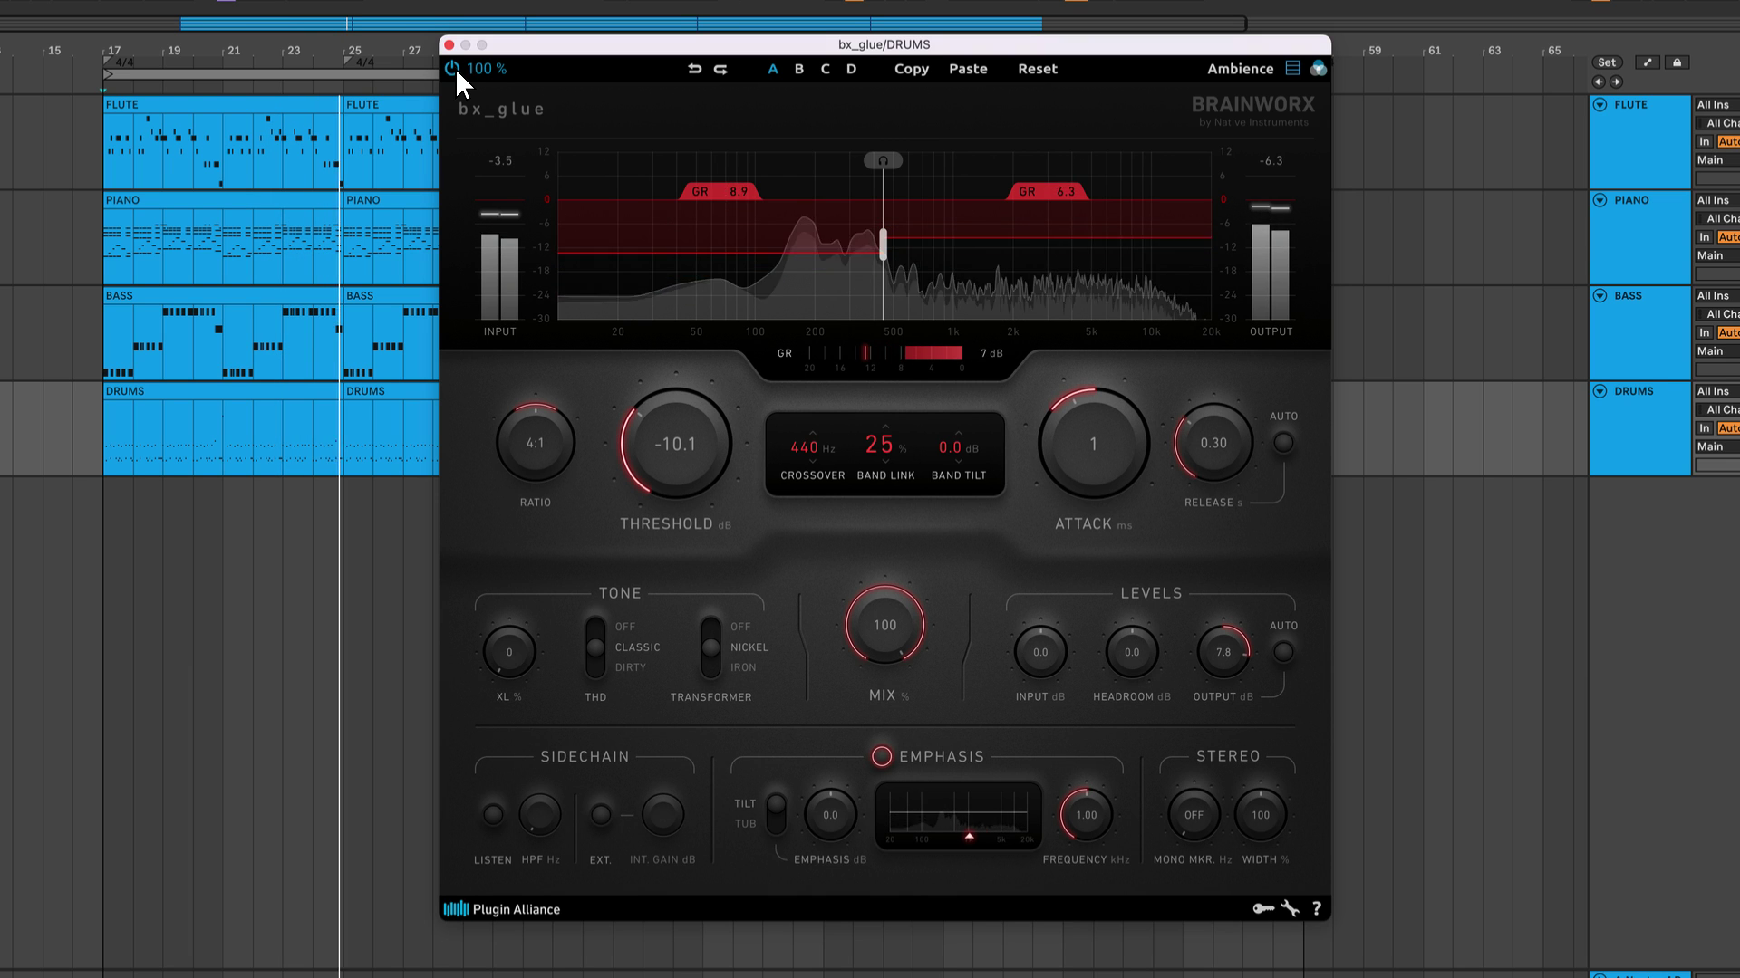
key("space")
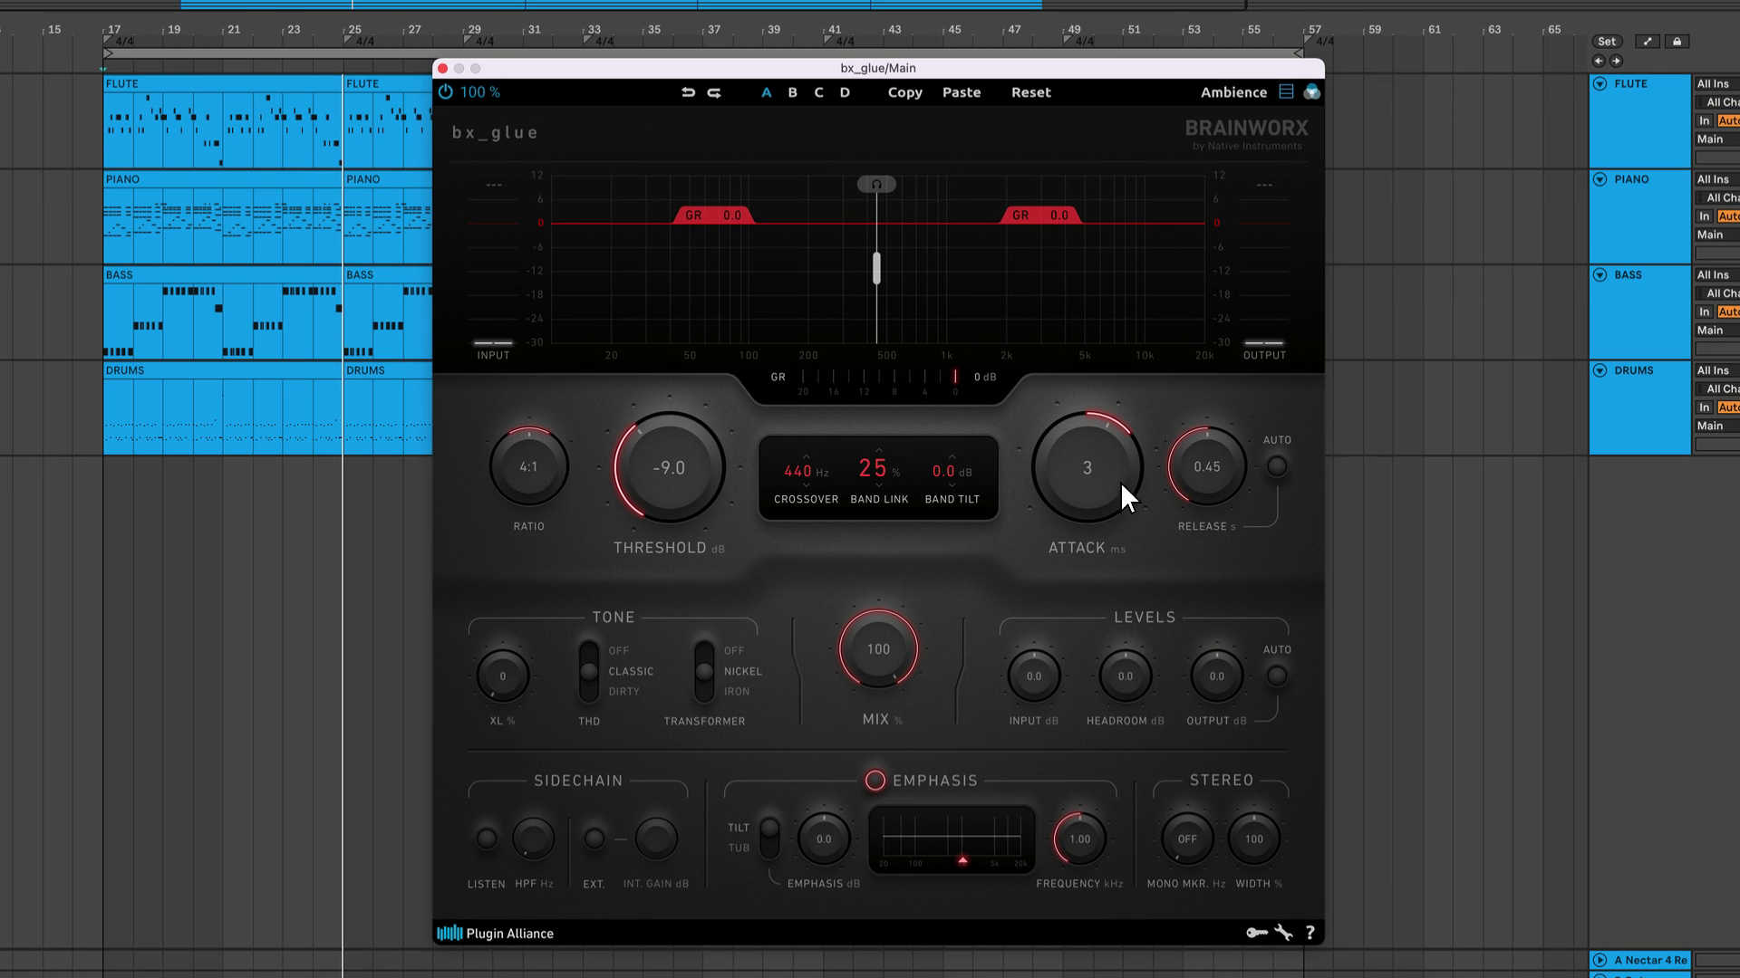
- Set the Main track compressor's attack to 10 ms and its release to 0.10 s
left_click_drag(1232, 464, 1241, 568)
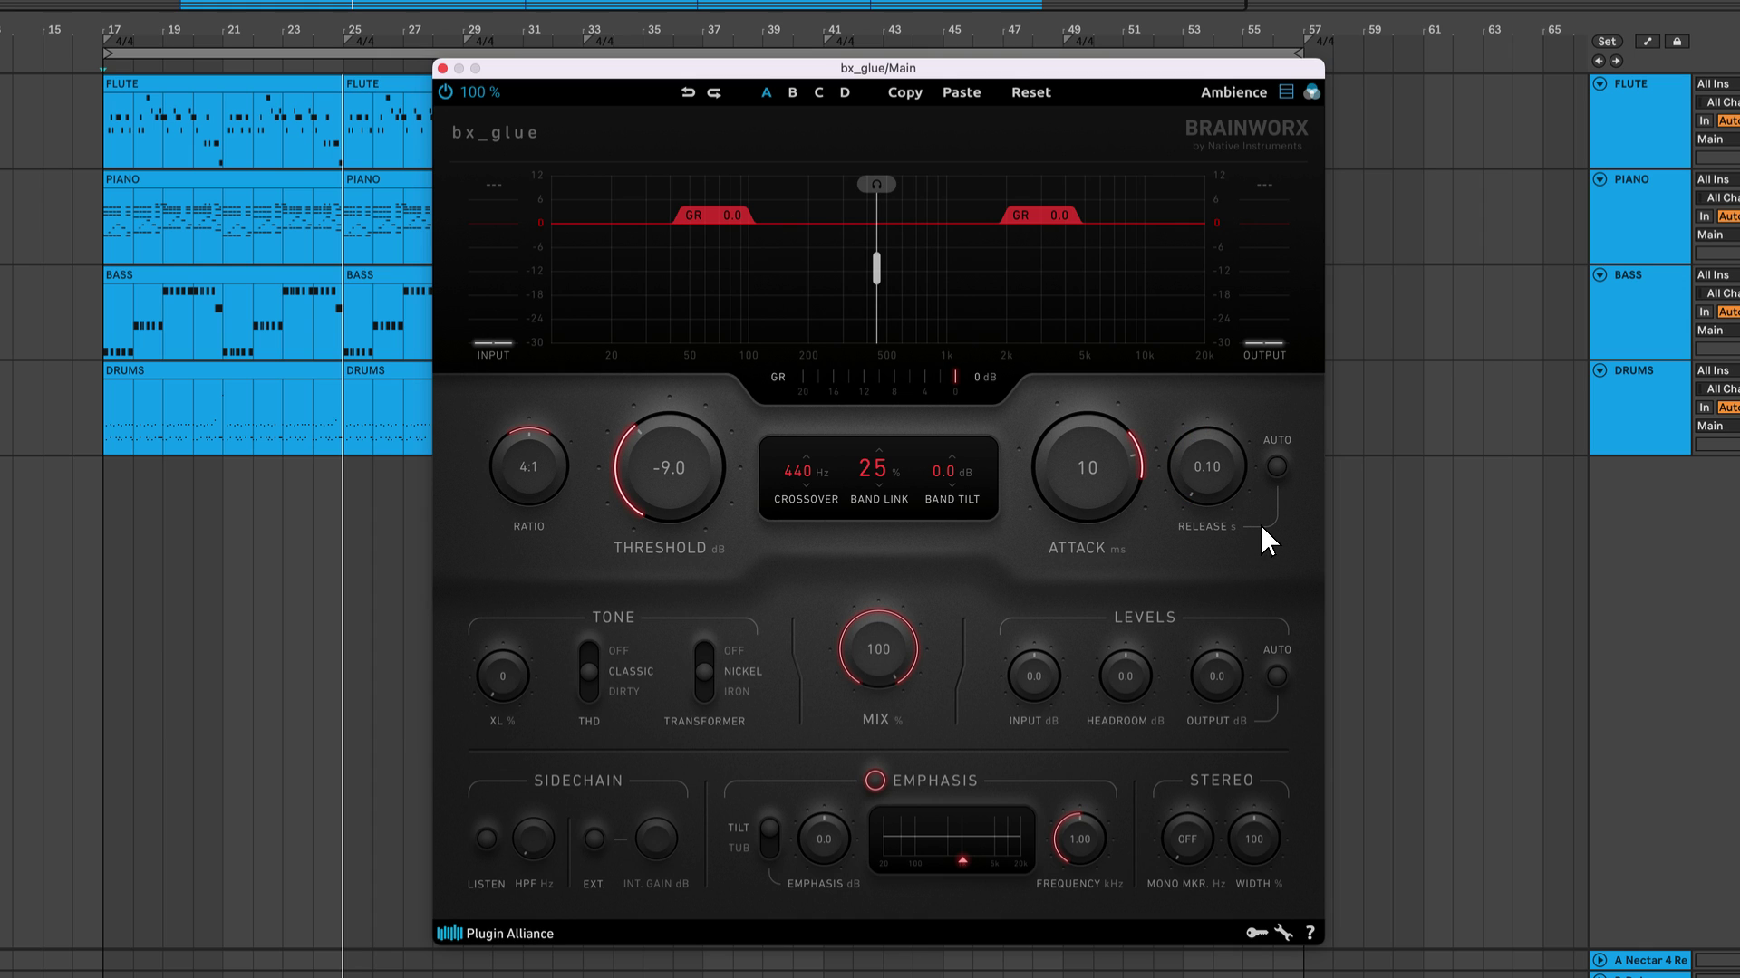
mouse_move(1108, 469)
left_mouse_down()
mouse_move(1111, 501)
mouse_move(1115, 475)
left_mouse_up()
left_click_drag(1235, 482, 1242, 415)
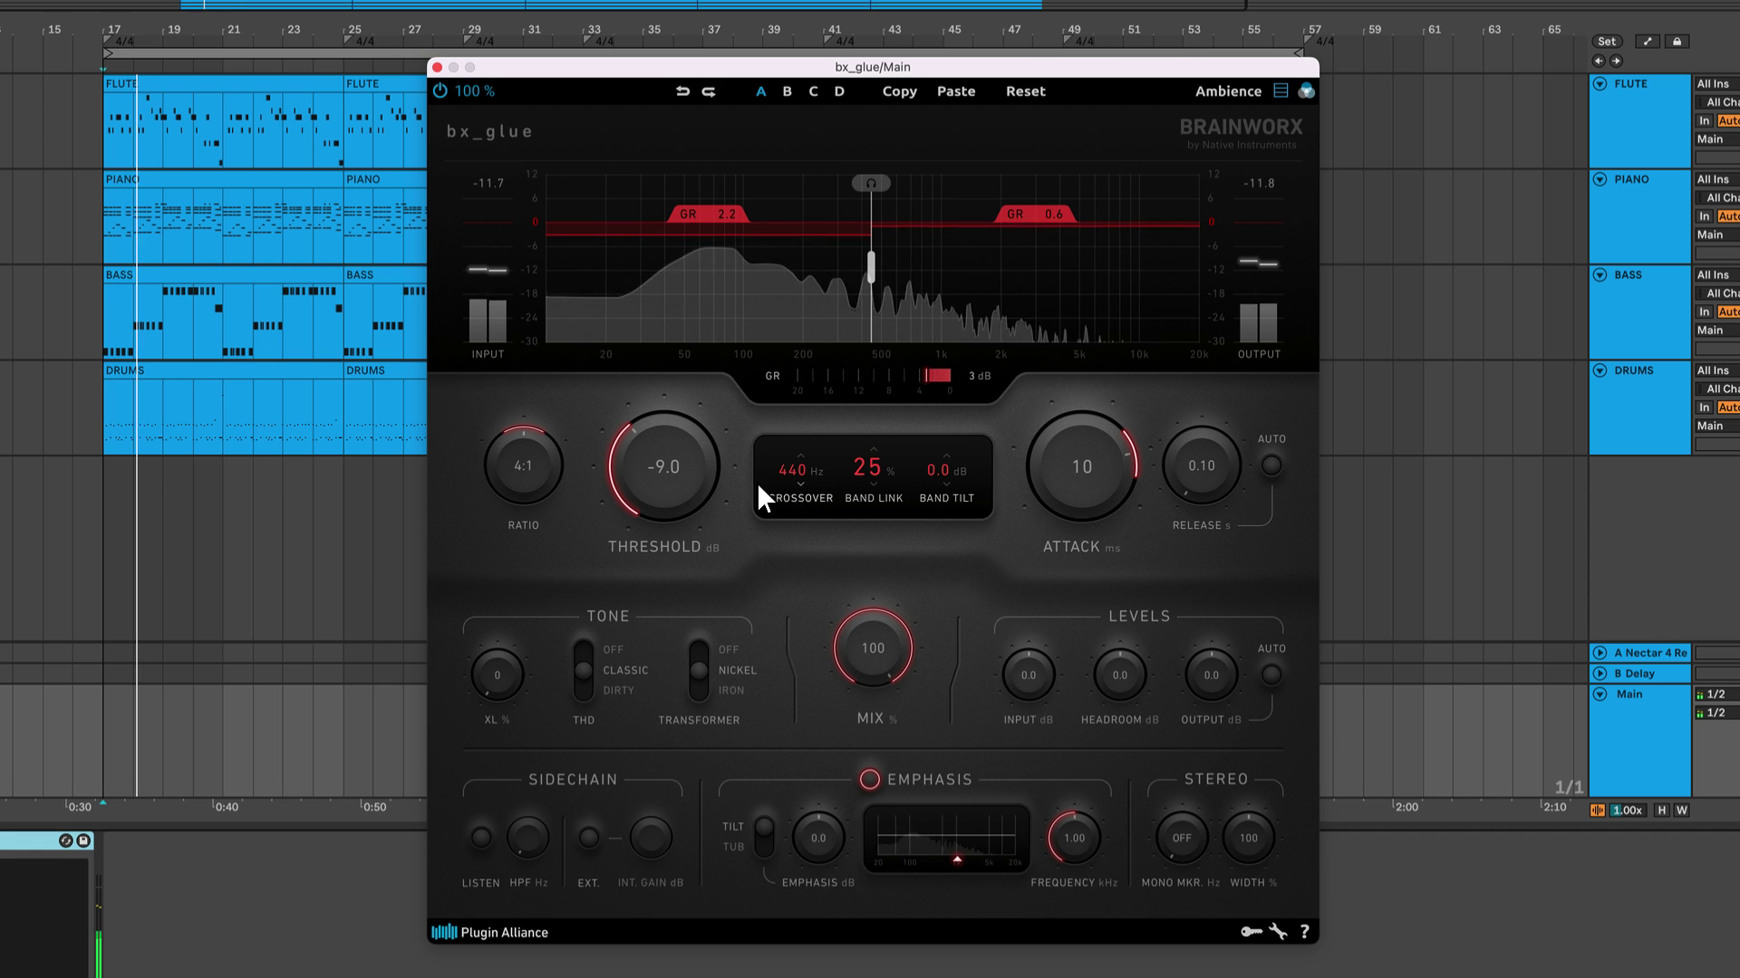
- Lower the Main compressor's threshold to -11.8 dB and audition attack times of 3 ms and 1 ms before returning to 10 ms
left_click_drag(680, 462, 677, 476)
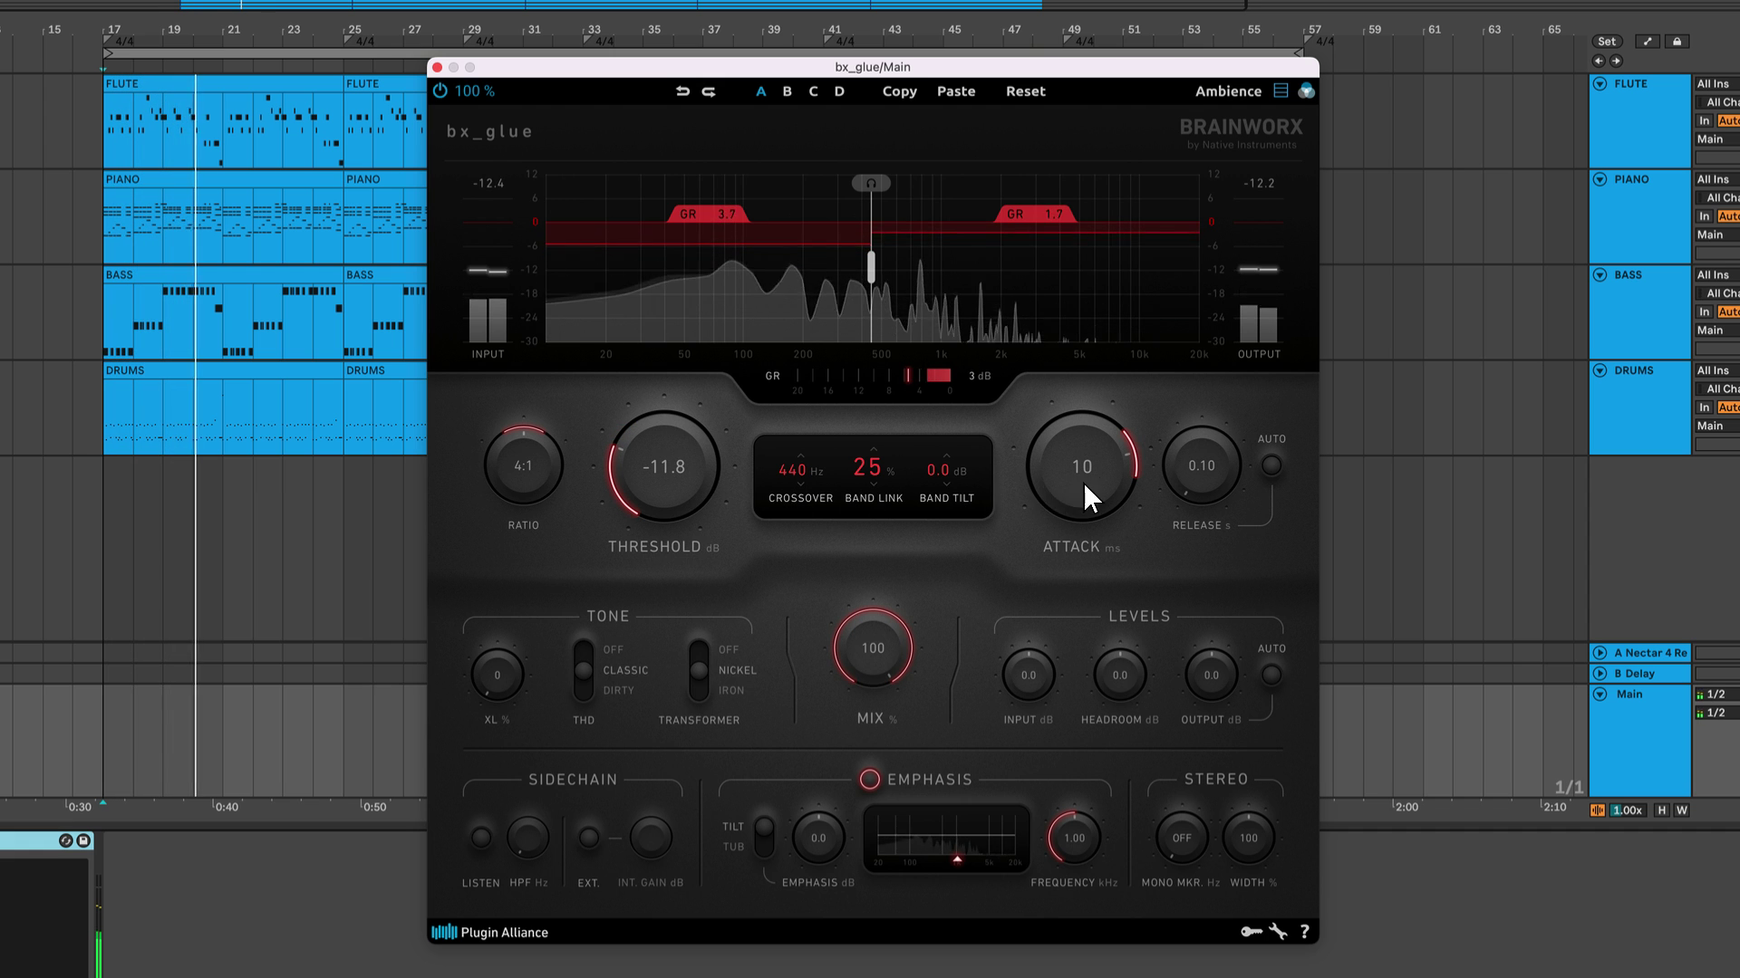
left_click_drag(1109, 468, 1105, 493)
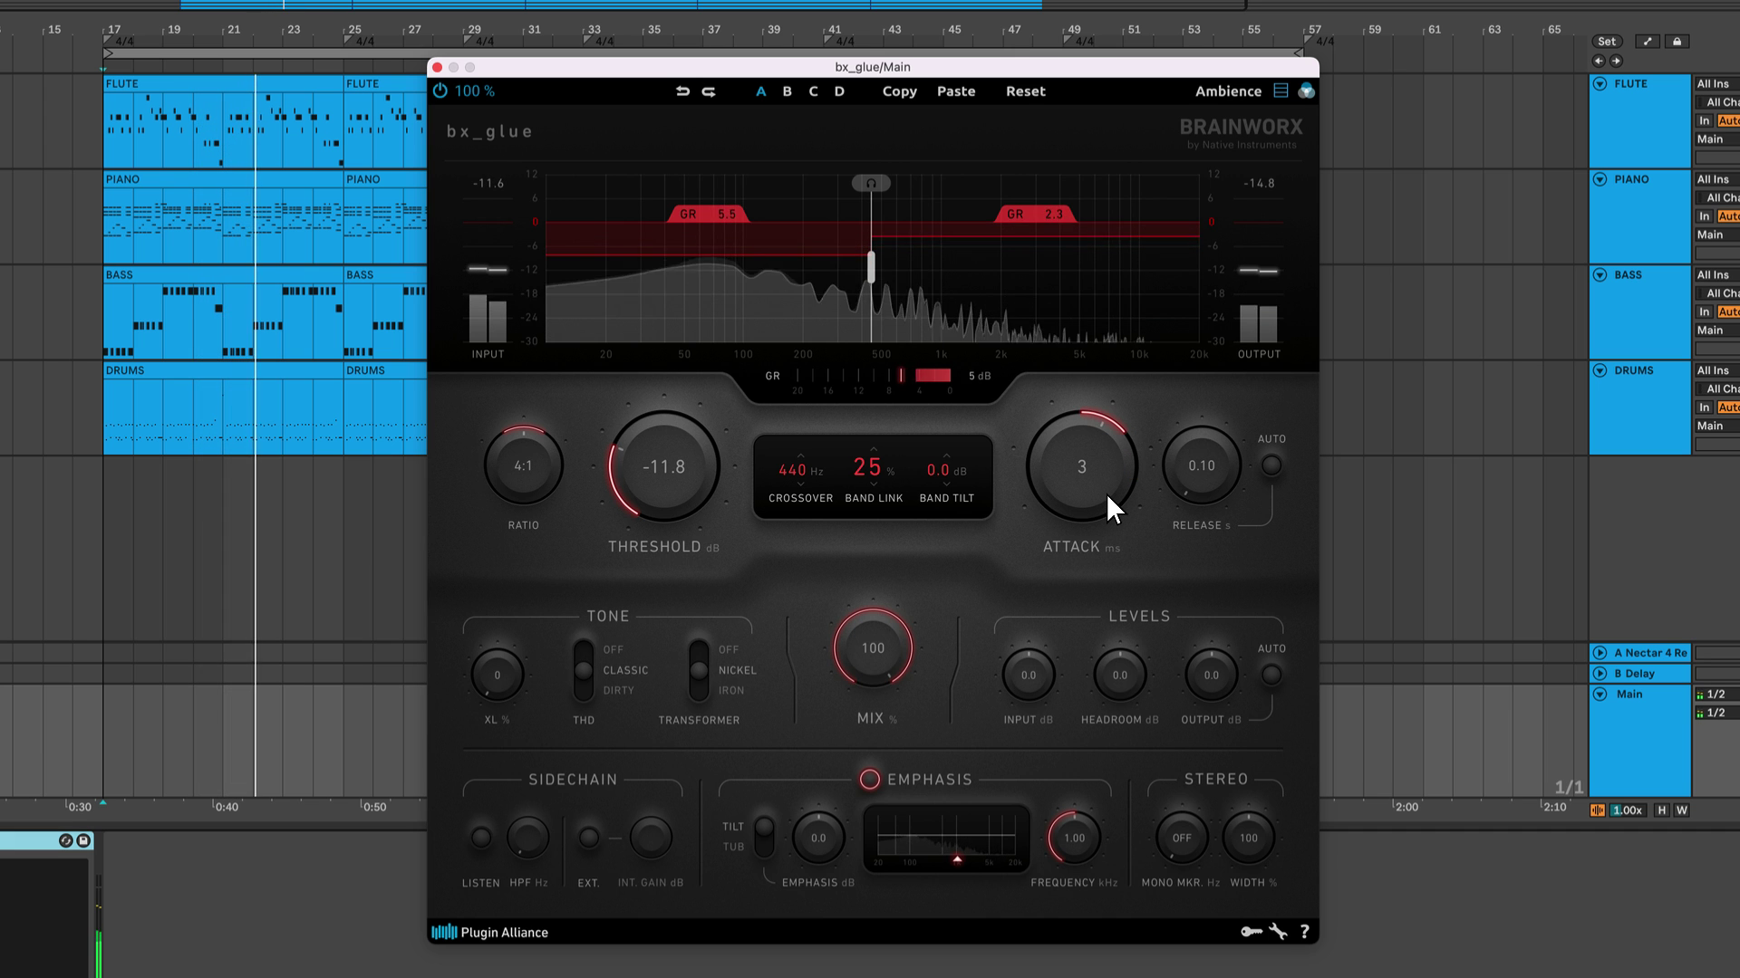
left_click_drag(1105, 493, 1105, 529)
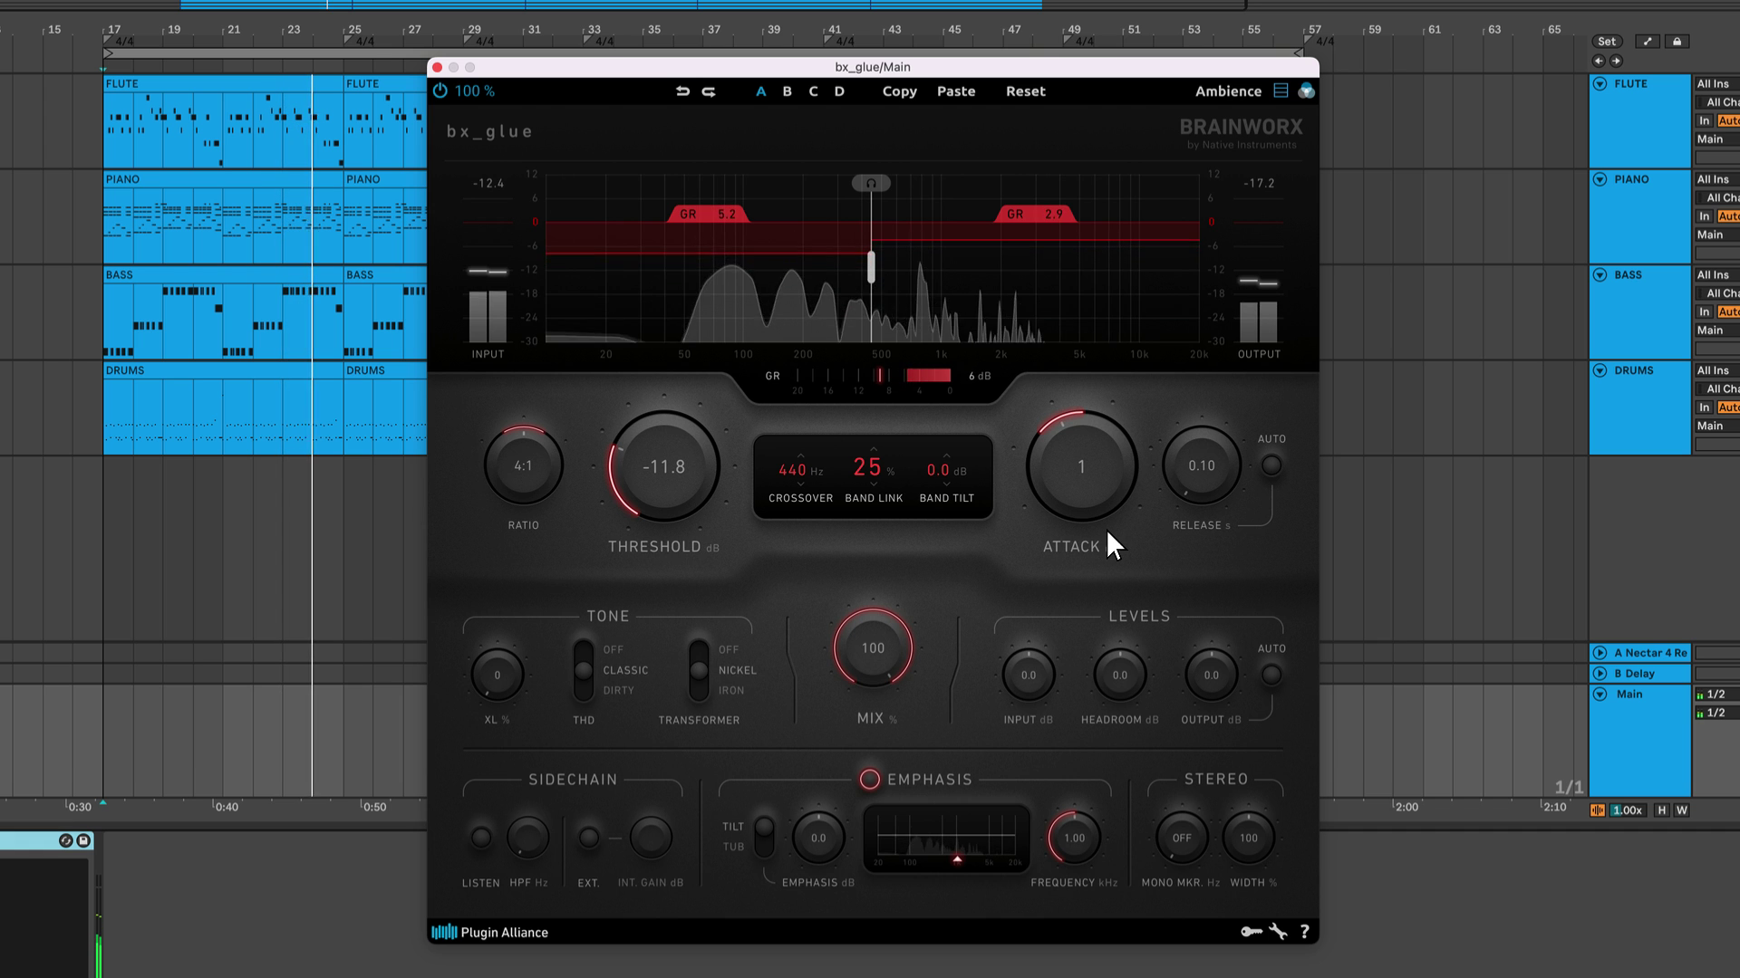
left_click_drag(1105, 529, 1116, 508)
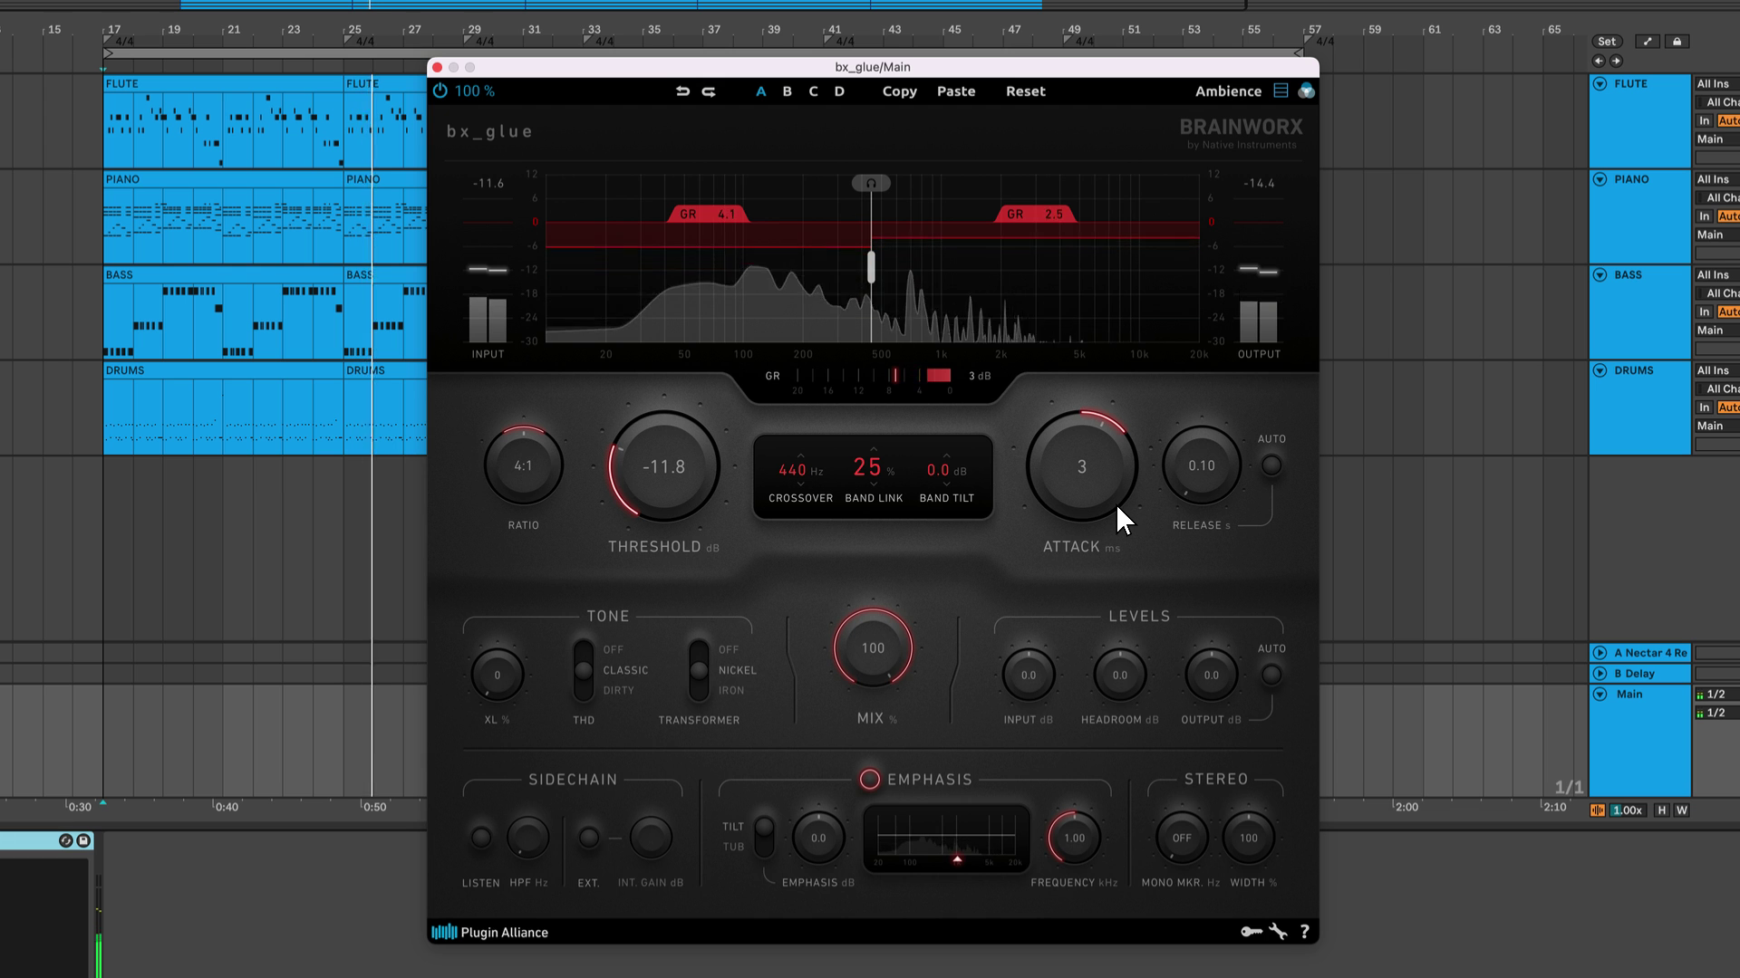
left_click_drag(1116, 505, 1120, 487)
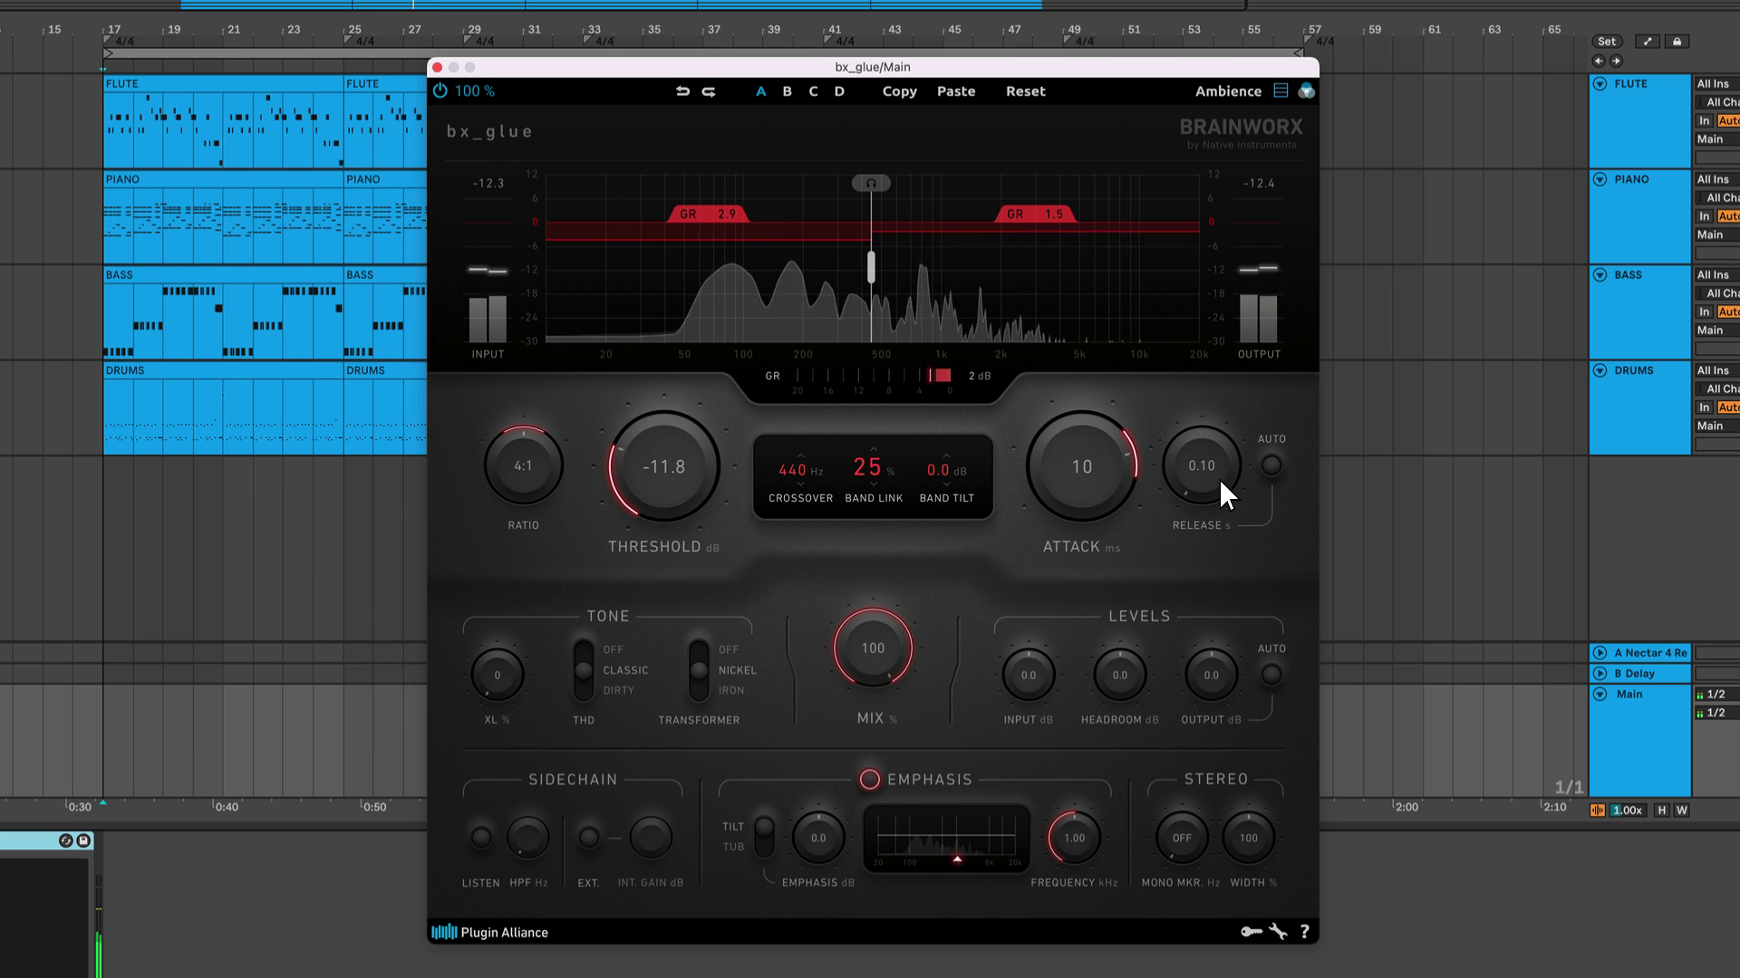
- Set the Main compressor's release to 0.40 s and apply automatic output gain
left_click_drag(1221, 480, 1238, 416)
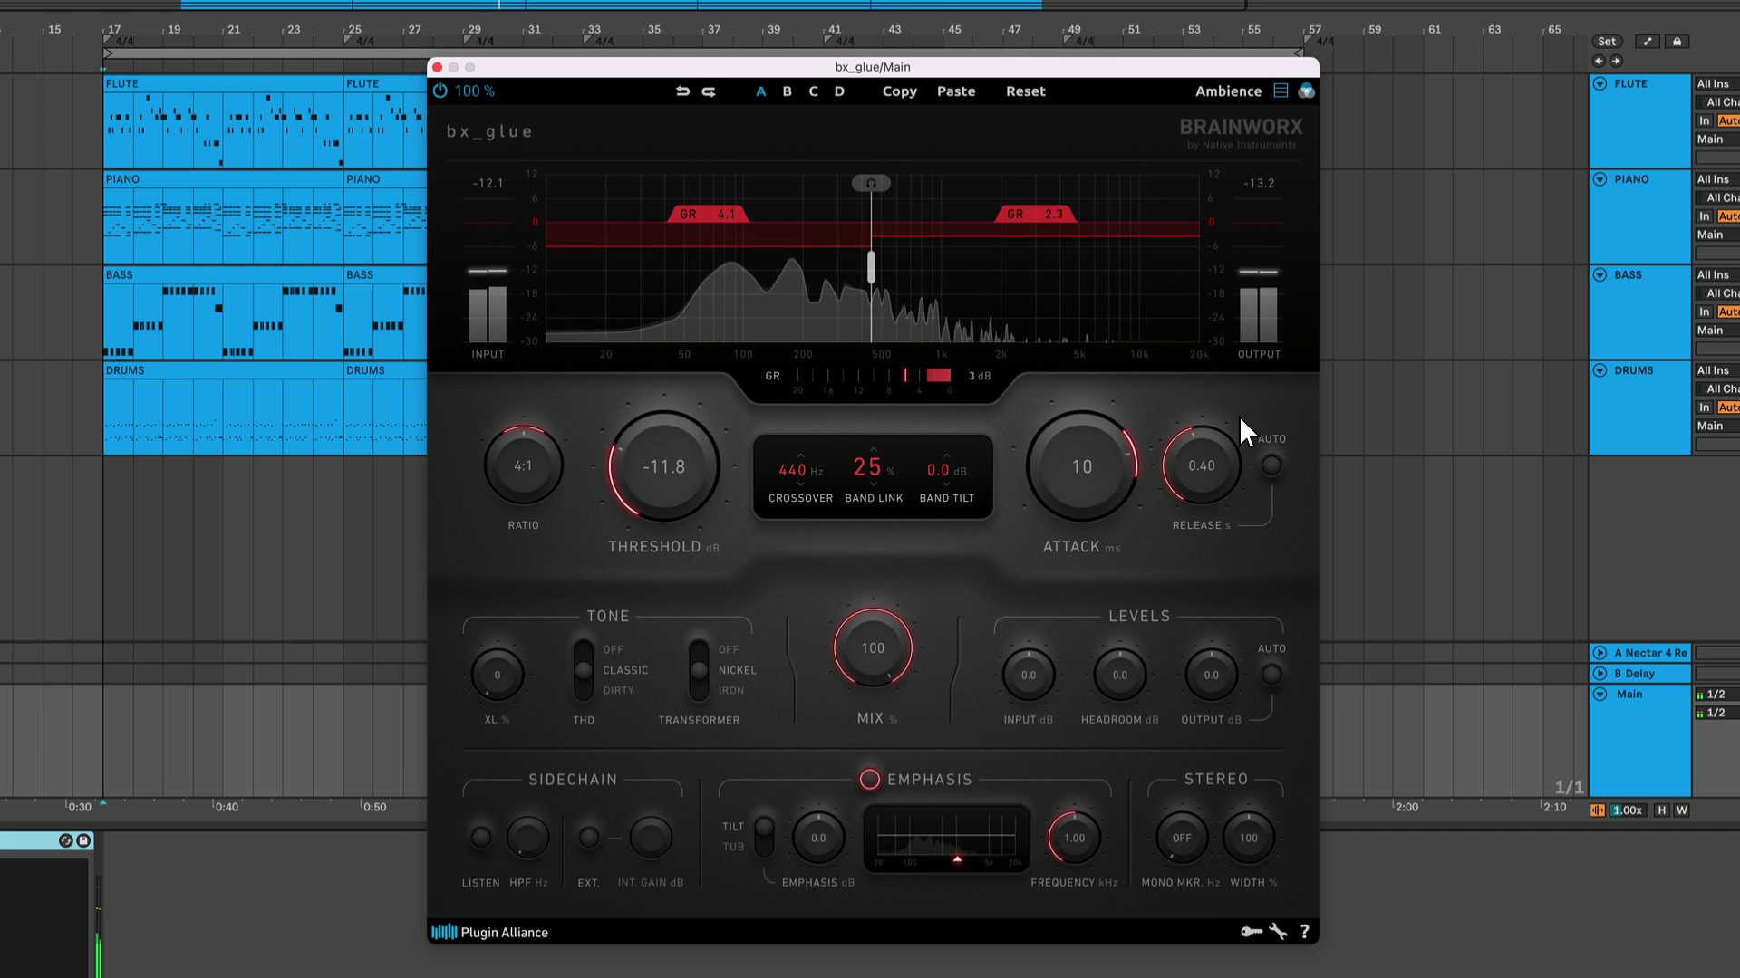
left_click(1270, 675)
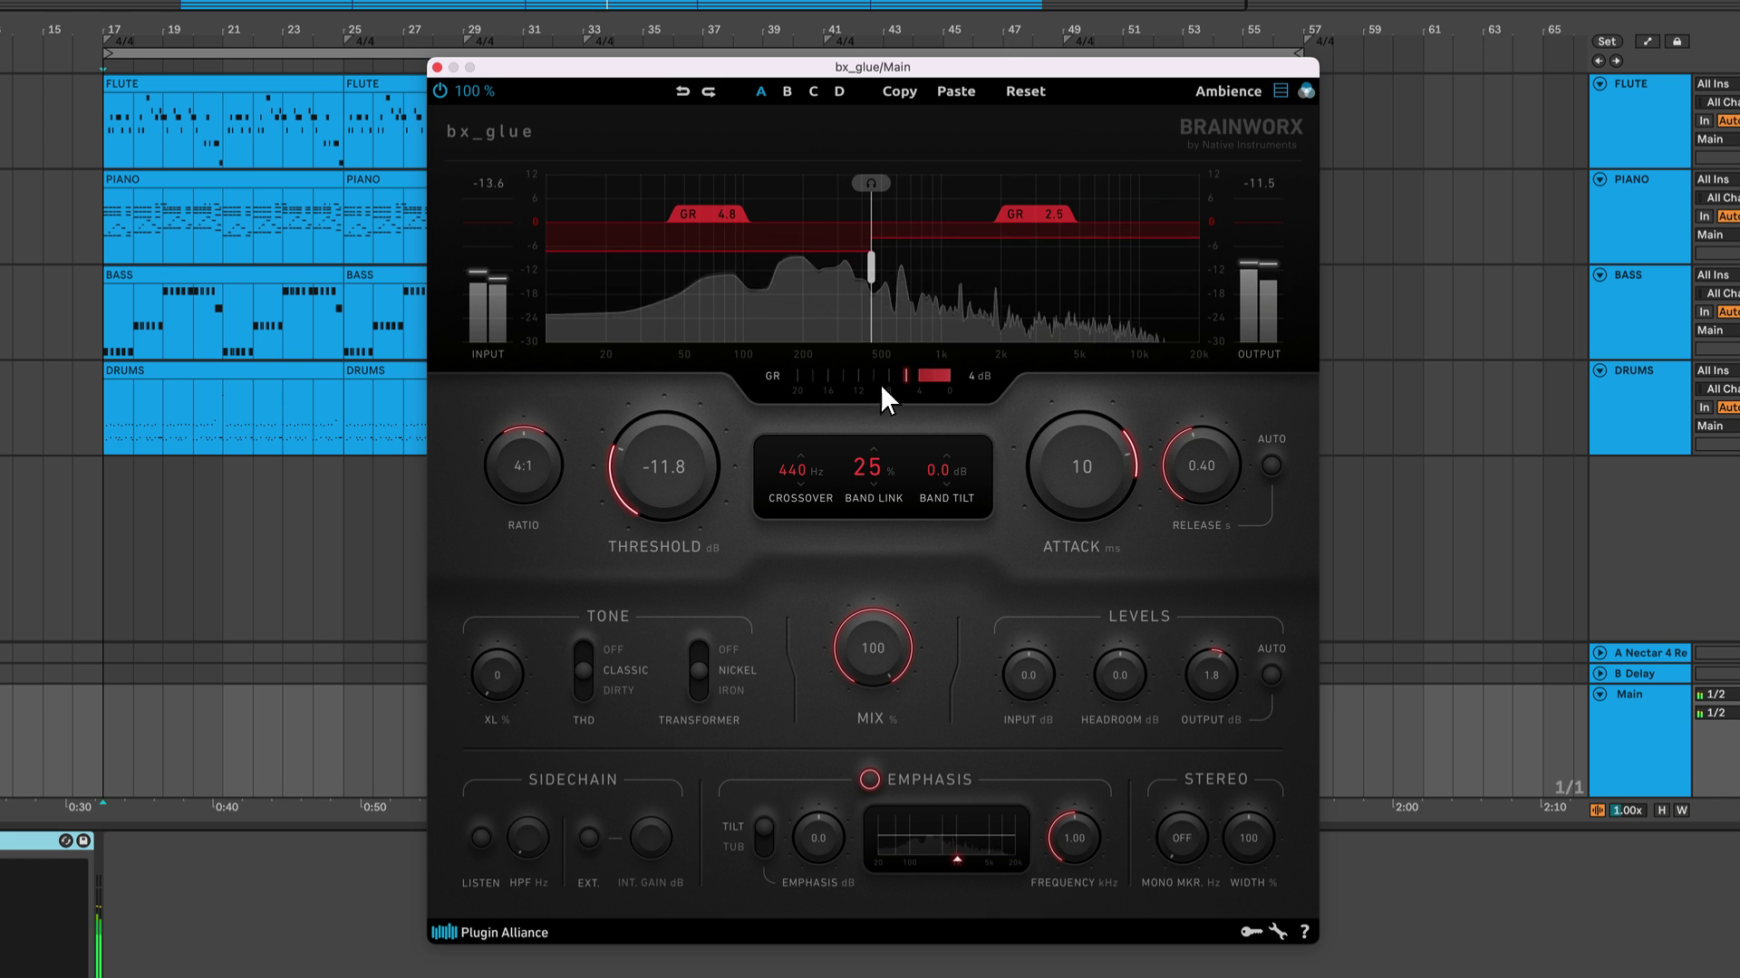
- Compare the full mix with the Main compressor bypassed and active
left_click(443, 91)
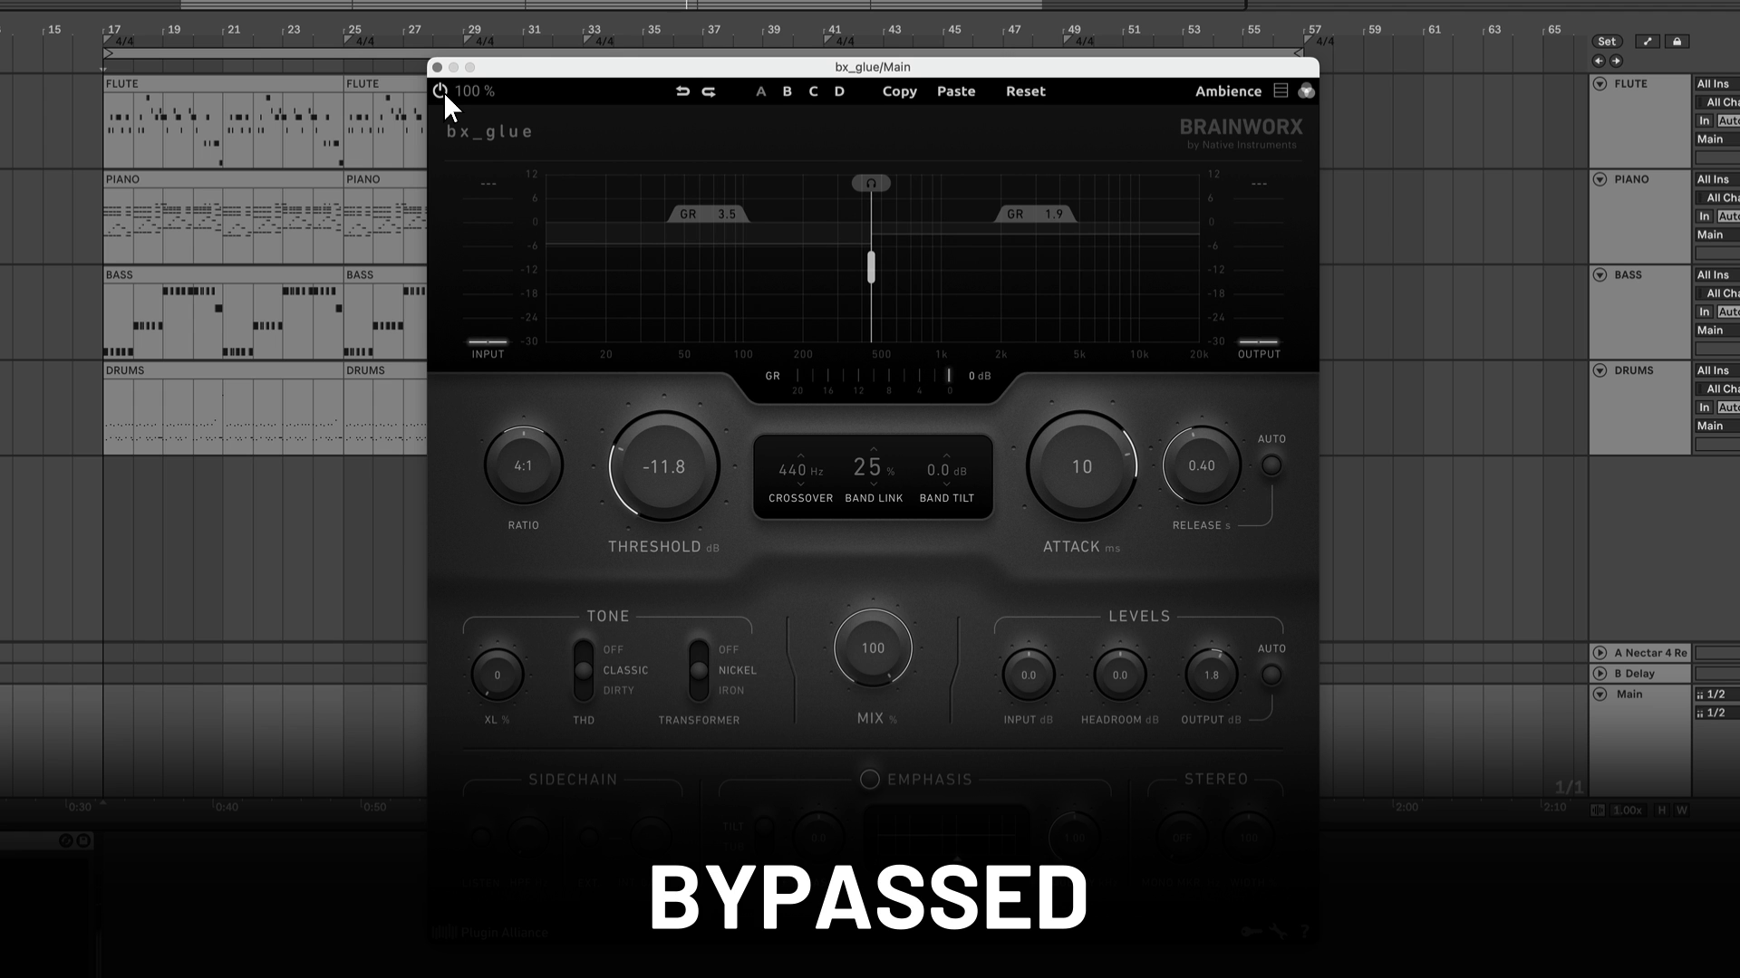
left_click(443, 91)
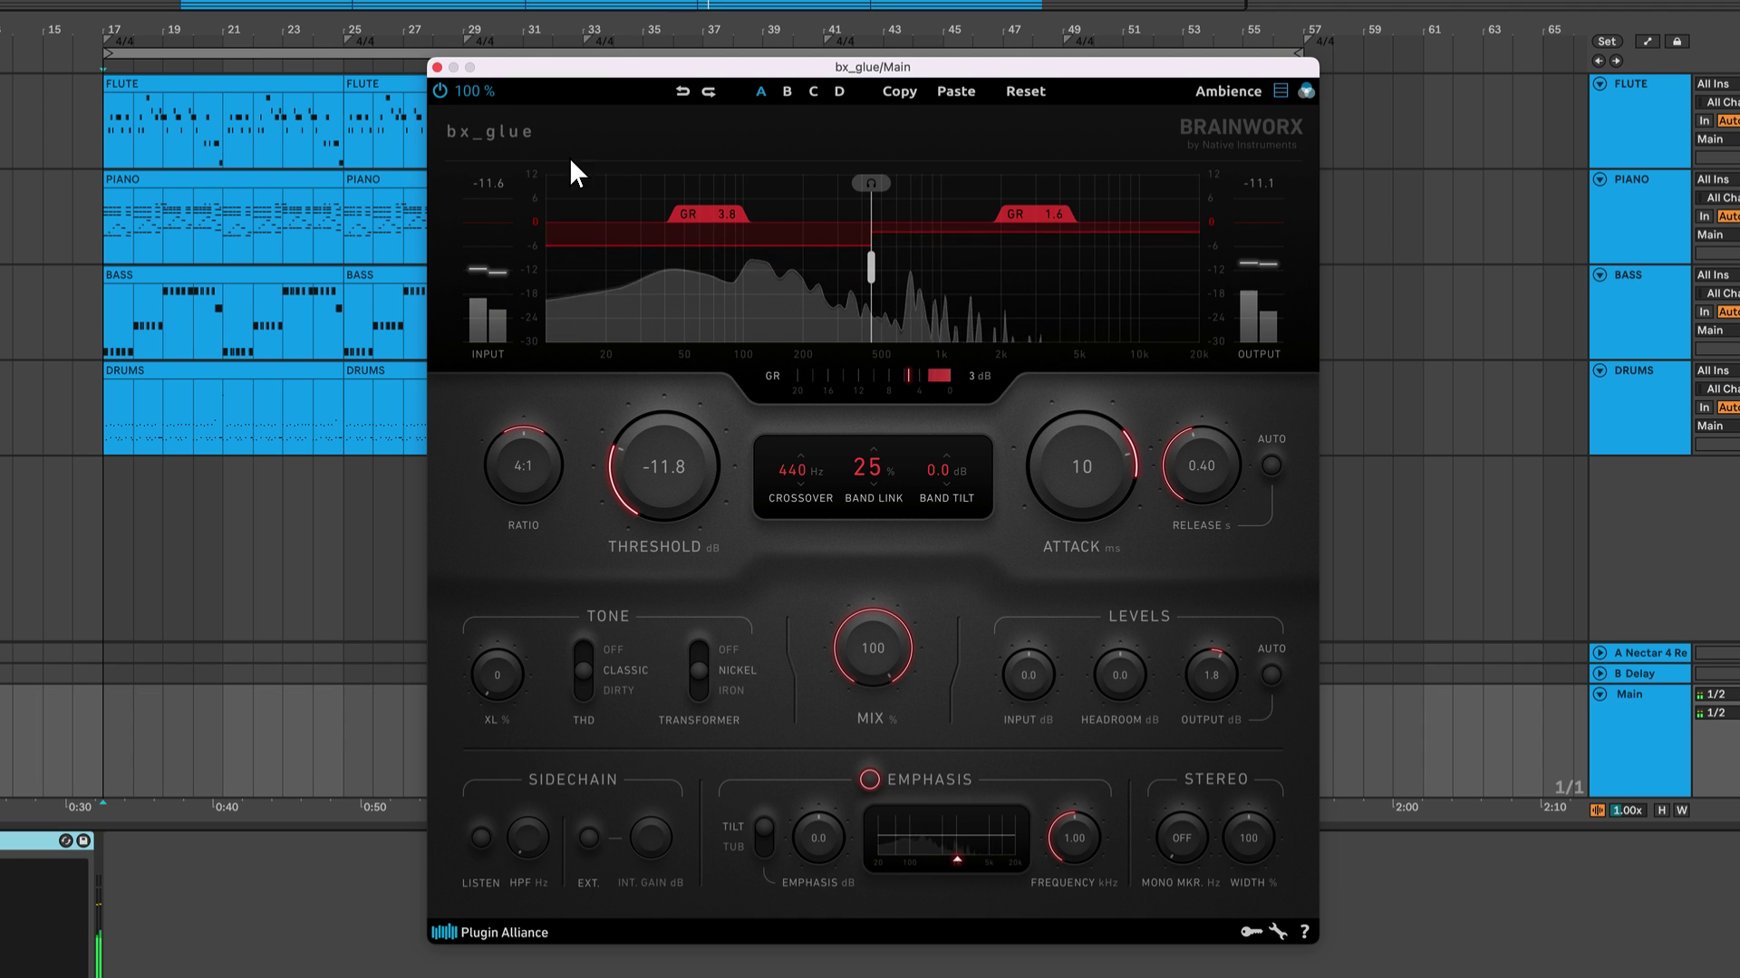
- Enable automatic release on the Main compressor and compare the mix against the bypassed signal
left_click(1276, 468)
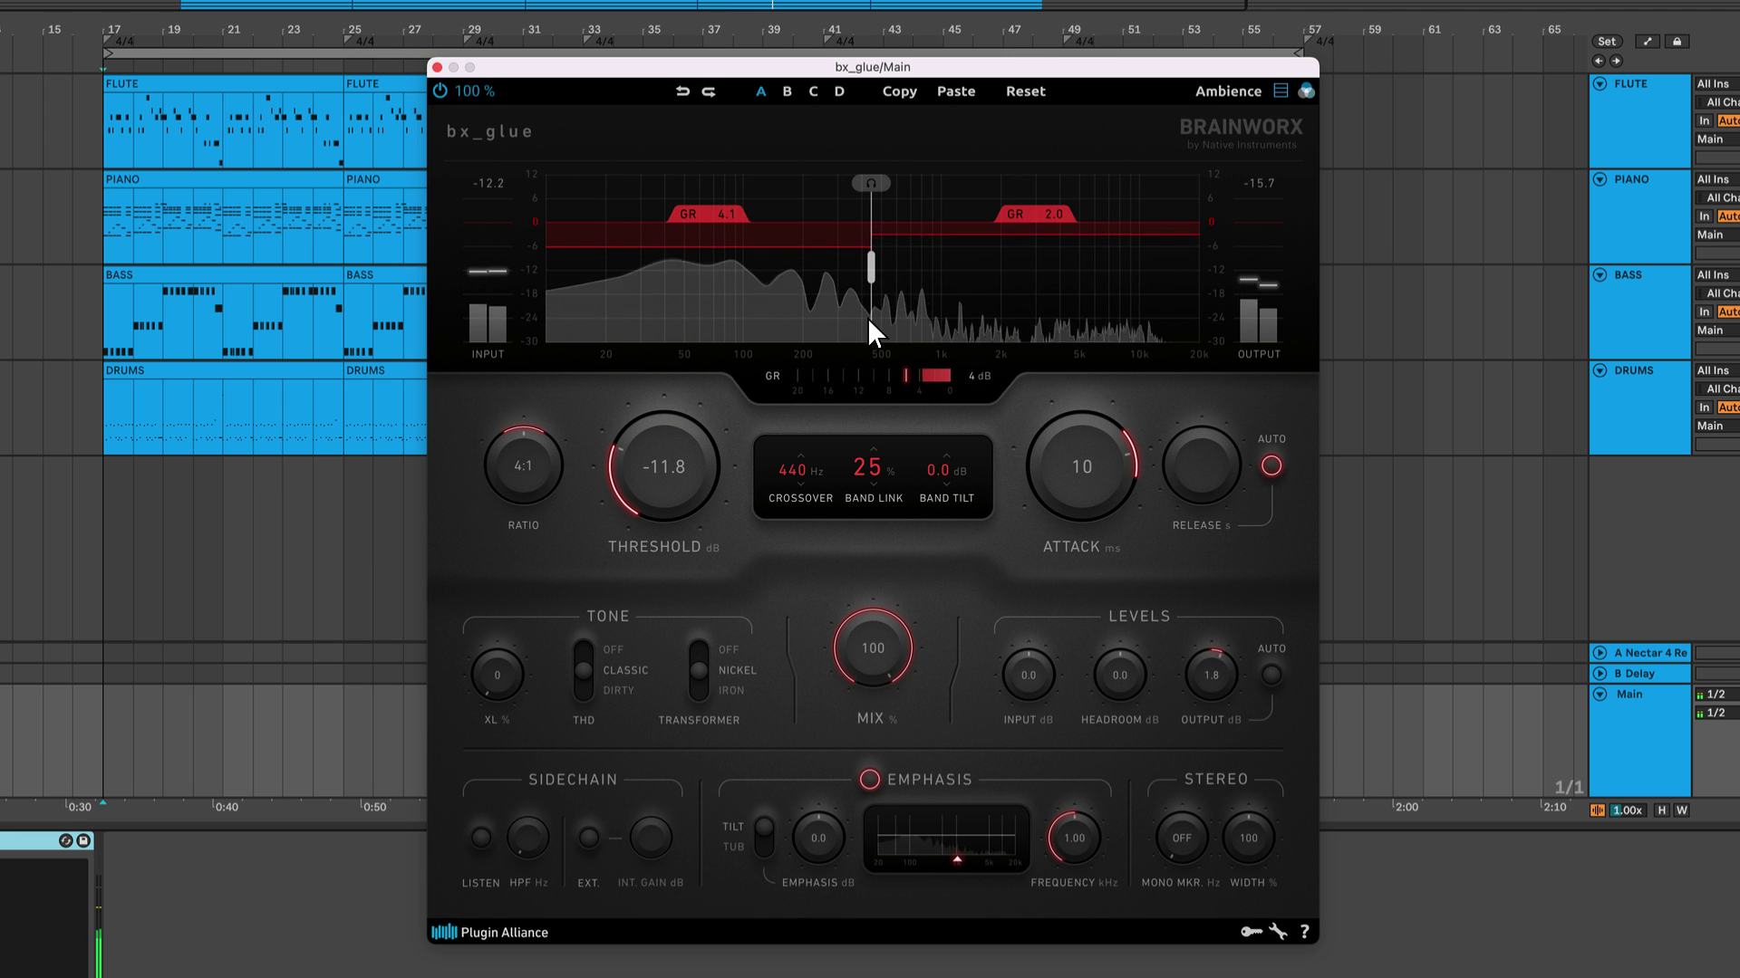
left_click(449, 91)
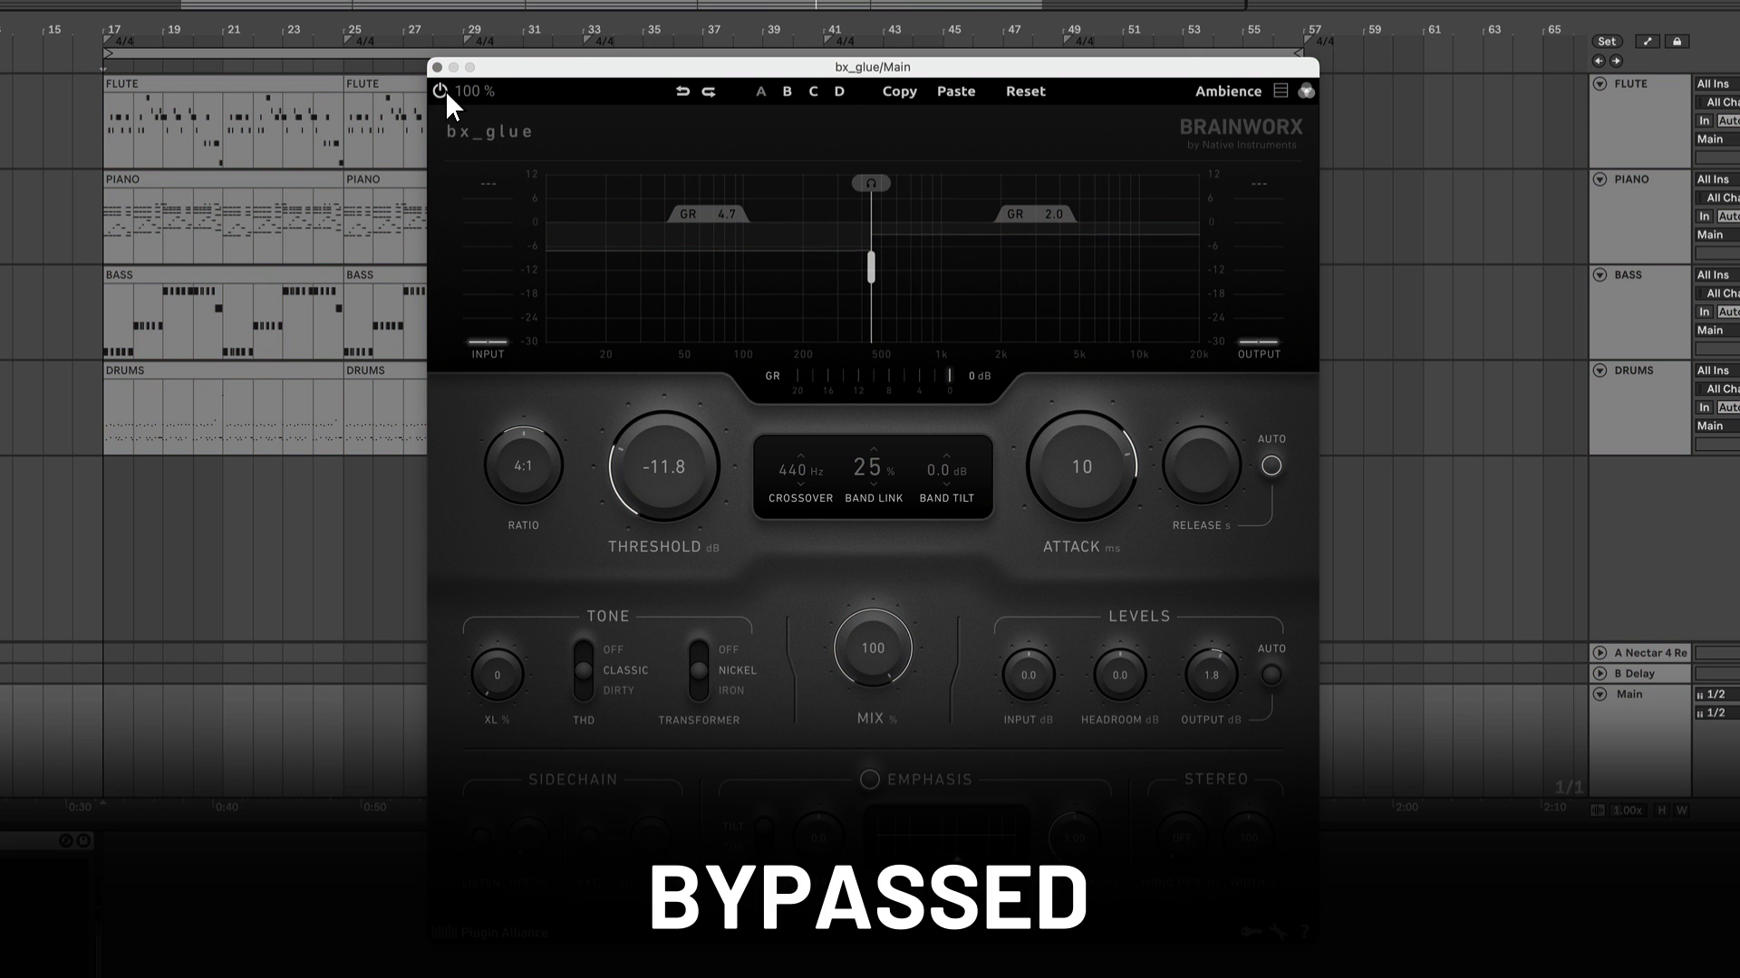
left_click(445, 92)
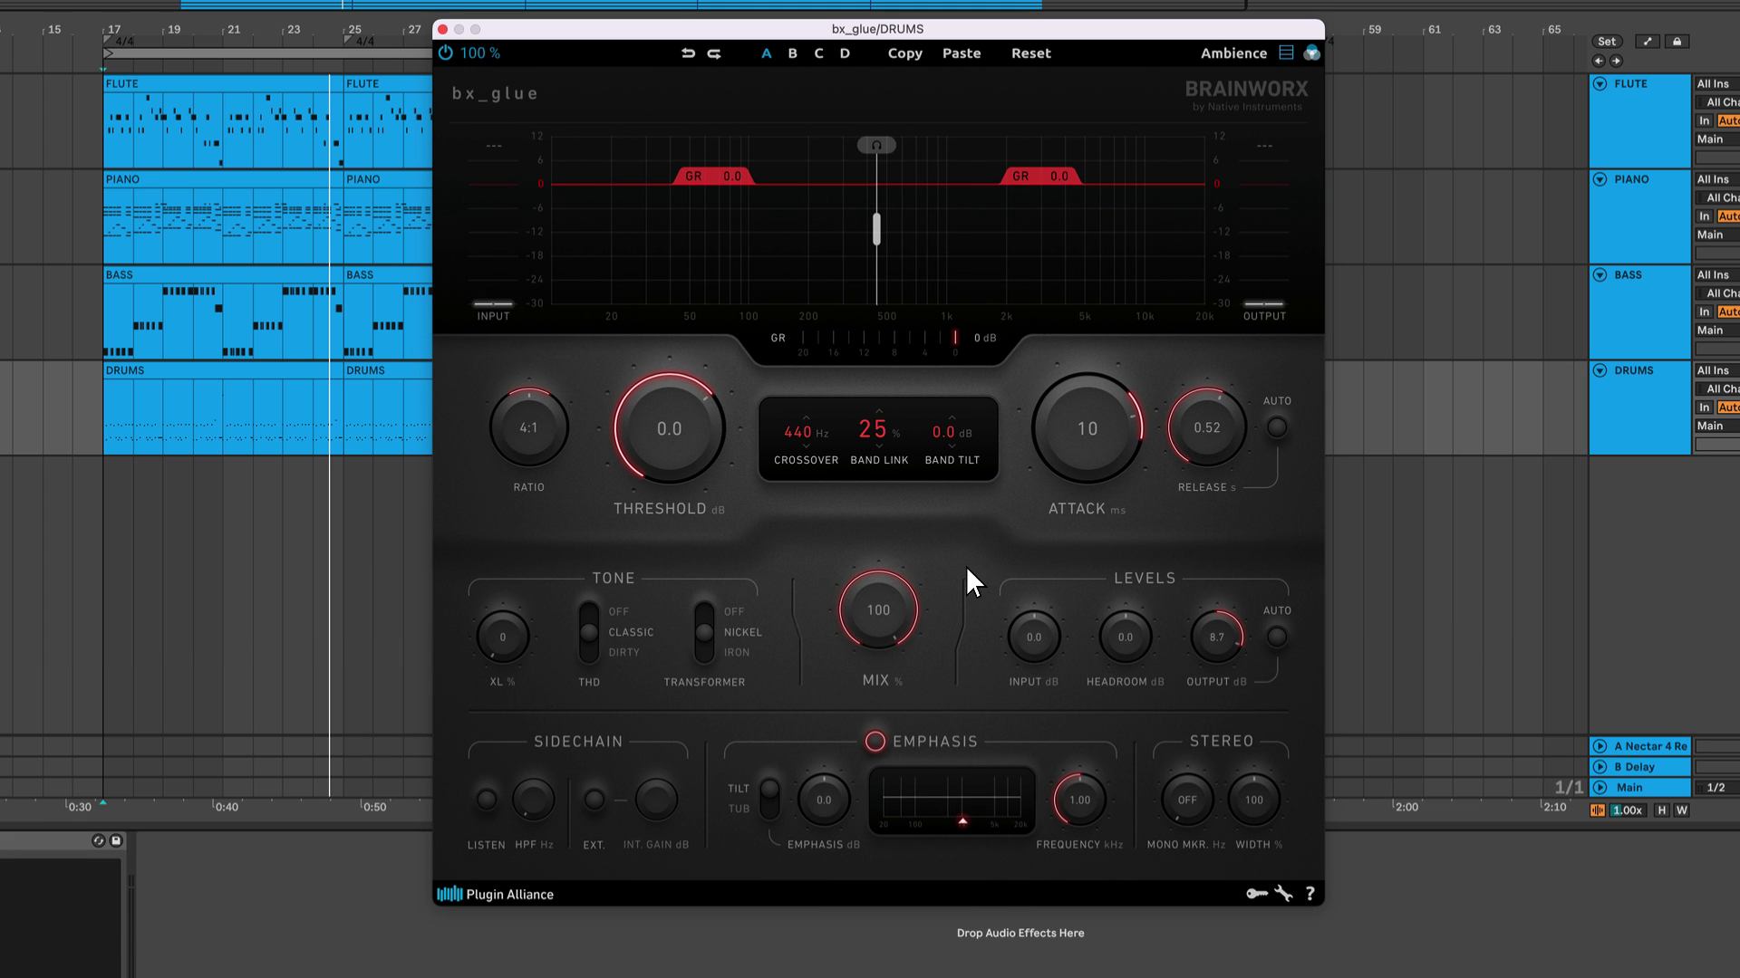
- Set the DRUMS compressor to a -13.3 dB threshold and a 10:1 ratio, and start playback
mouse_move(892, 621)
left_mouse_down()
mouse_move(891, 742)
mouse_move(926, 617)
left_mouse_up()
left_click_drag(692, 431, 711, 527)
key("space")
- Audition the DRUMS compressor's mix at 0% and 100%, and settle on 48% for parallel compression
left_click_drag(895, 611, 904, 813)
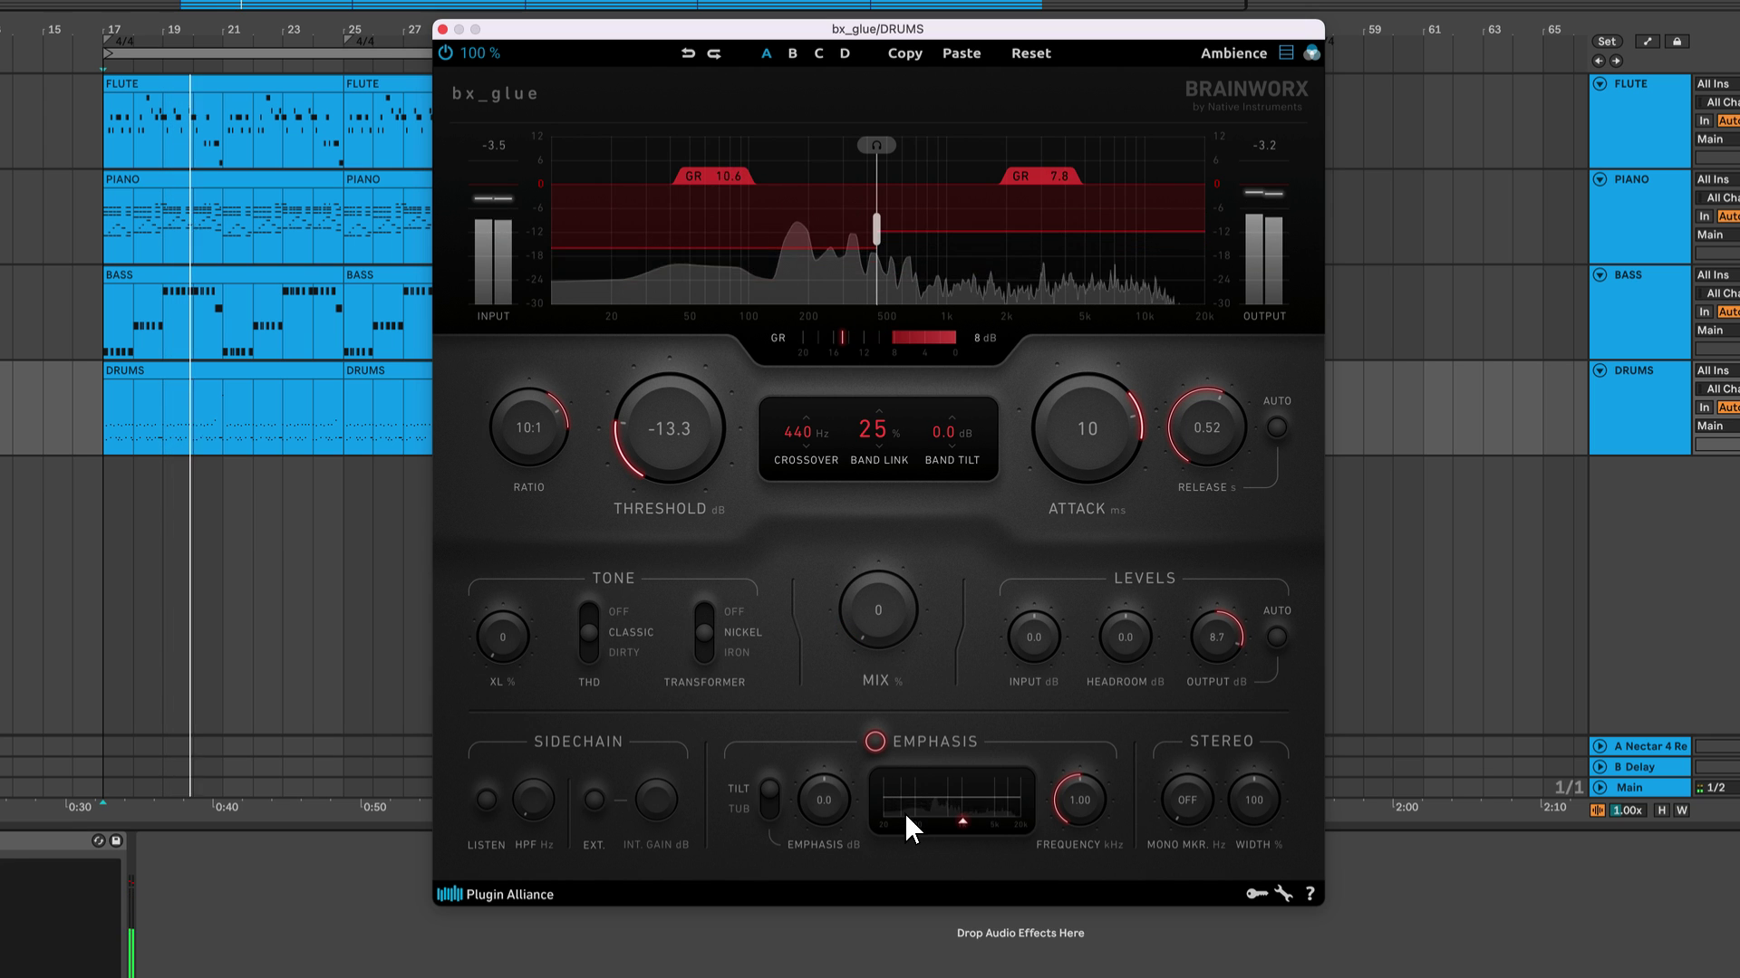
left_click_drag(904, 813, 947, 491)
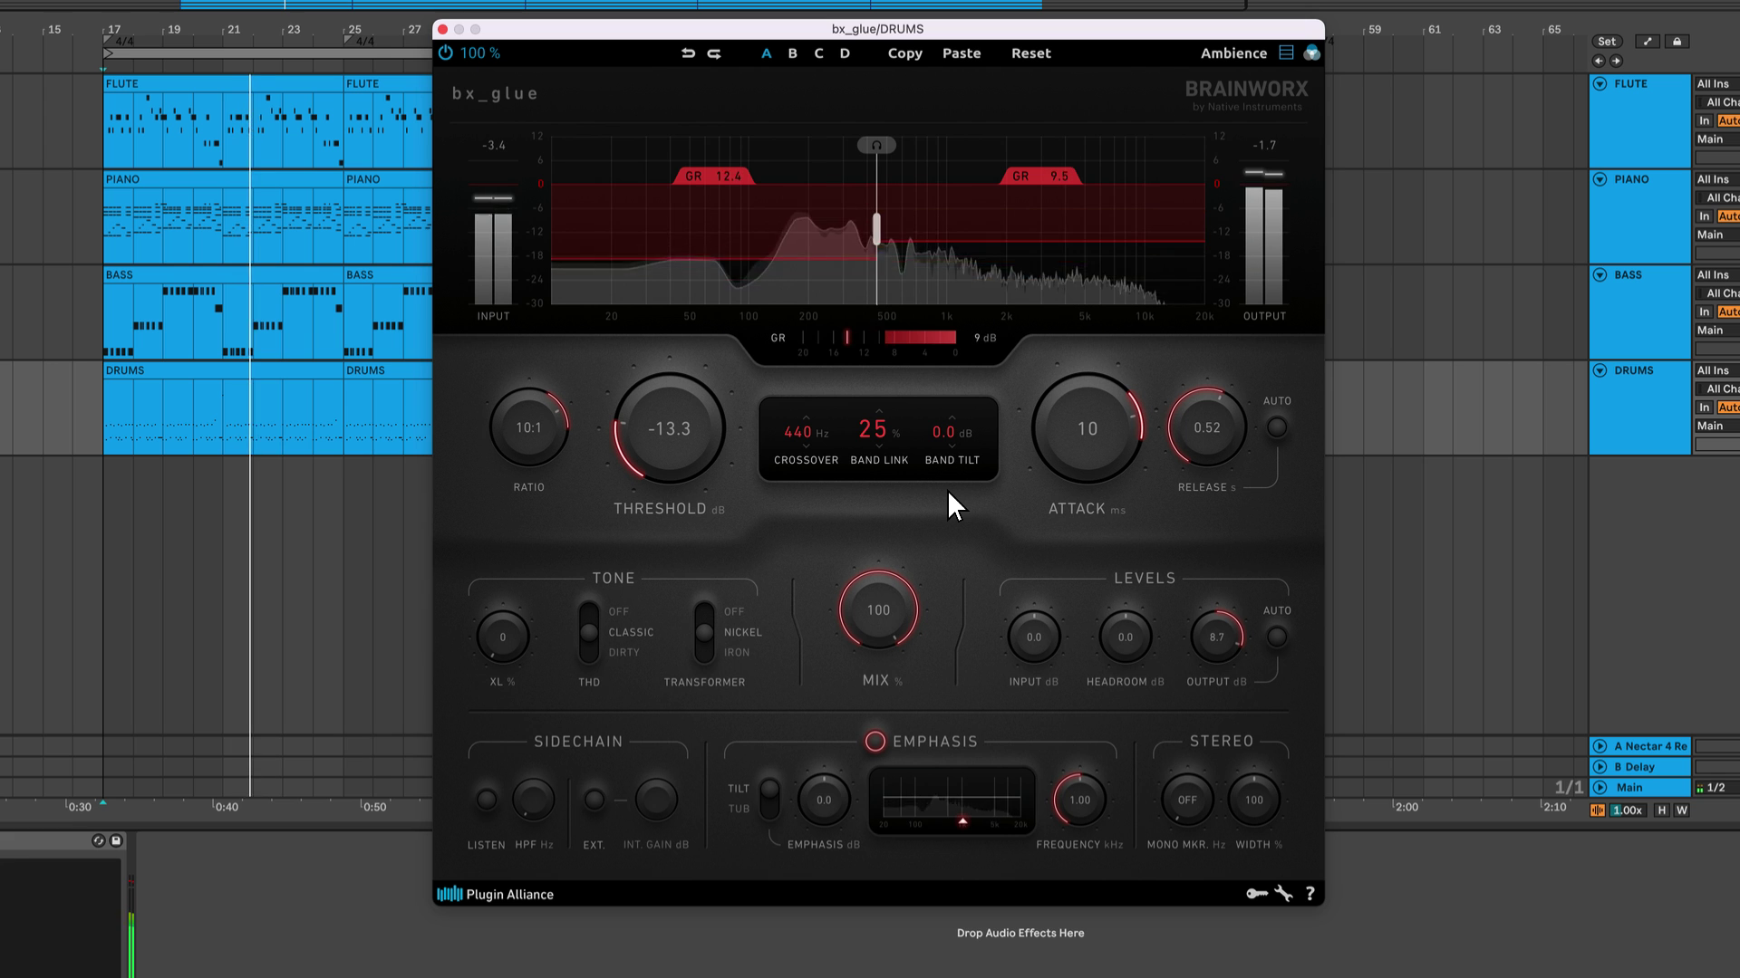
left_click_drag(946, 513, 912, 724)
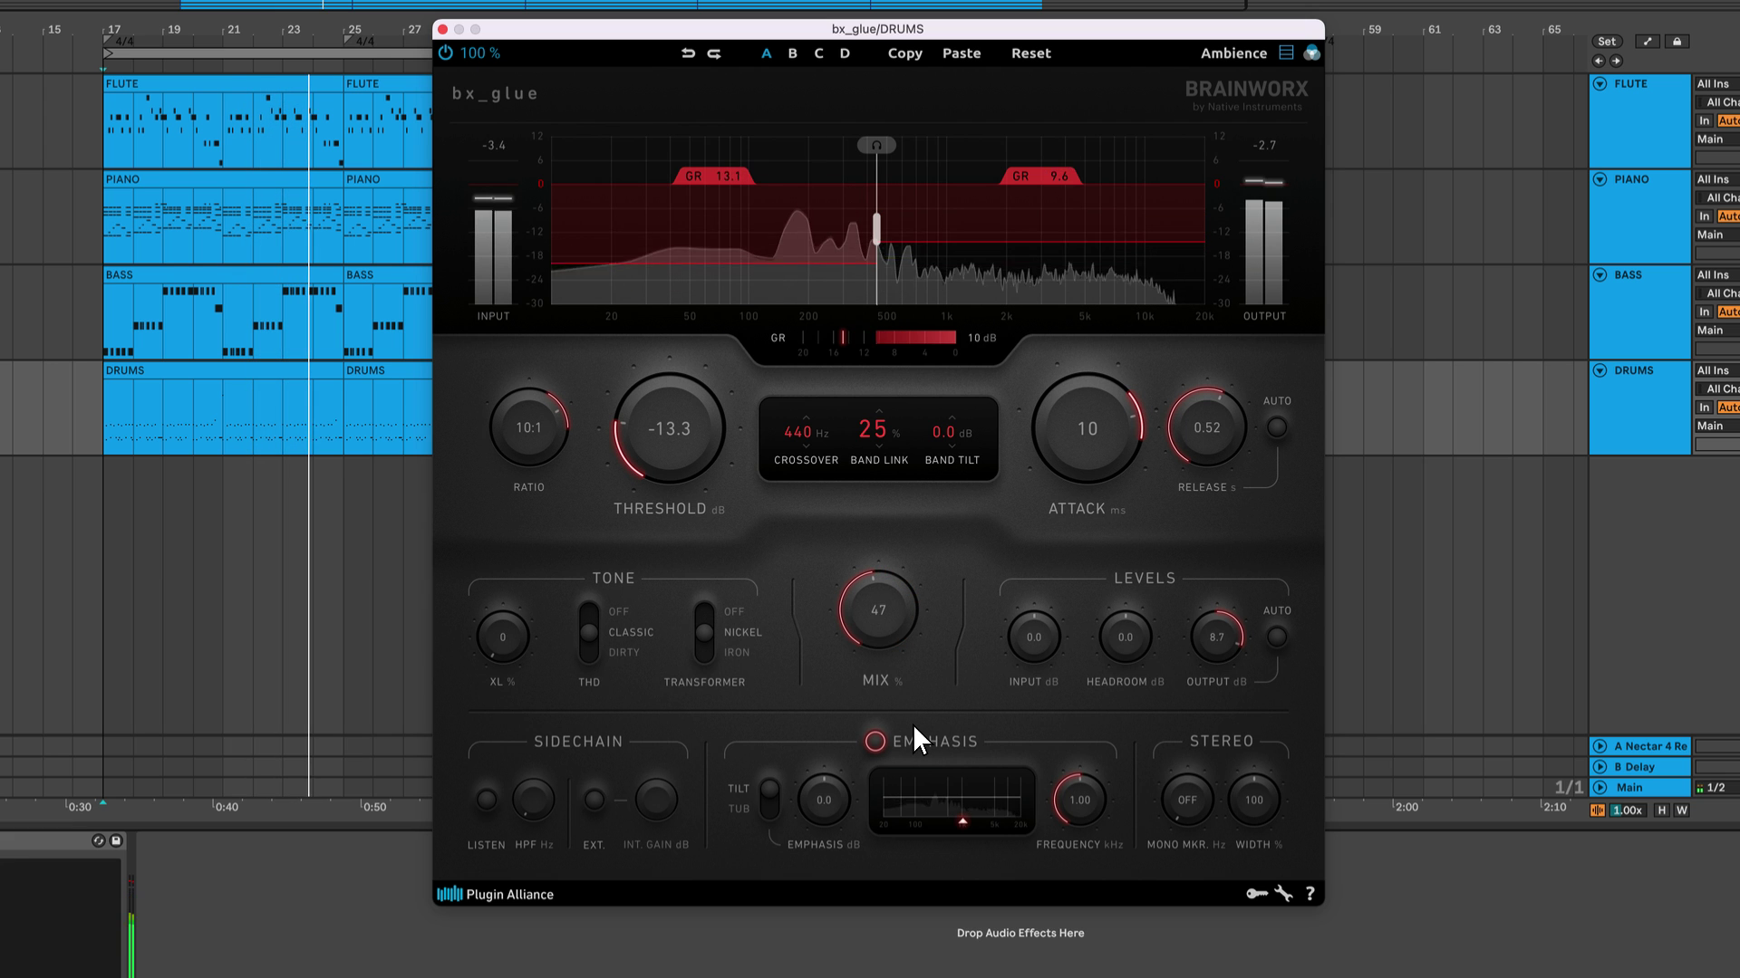
- Compare the parallel-compressed drums twice with the effect bypassed and active, and stop playback
left_click(445, 52)
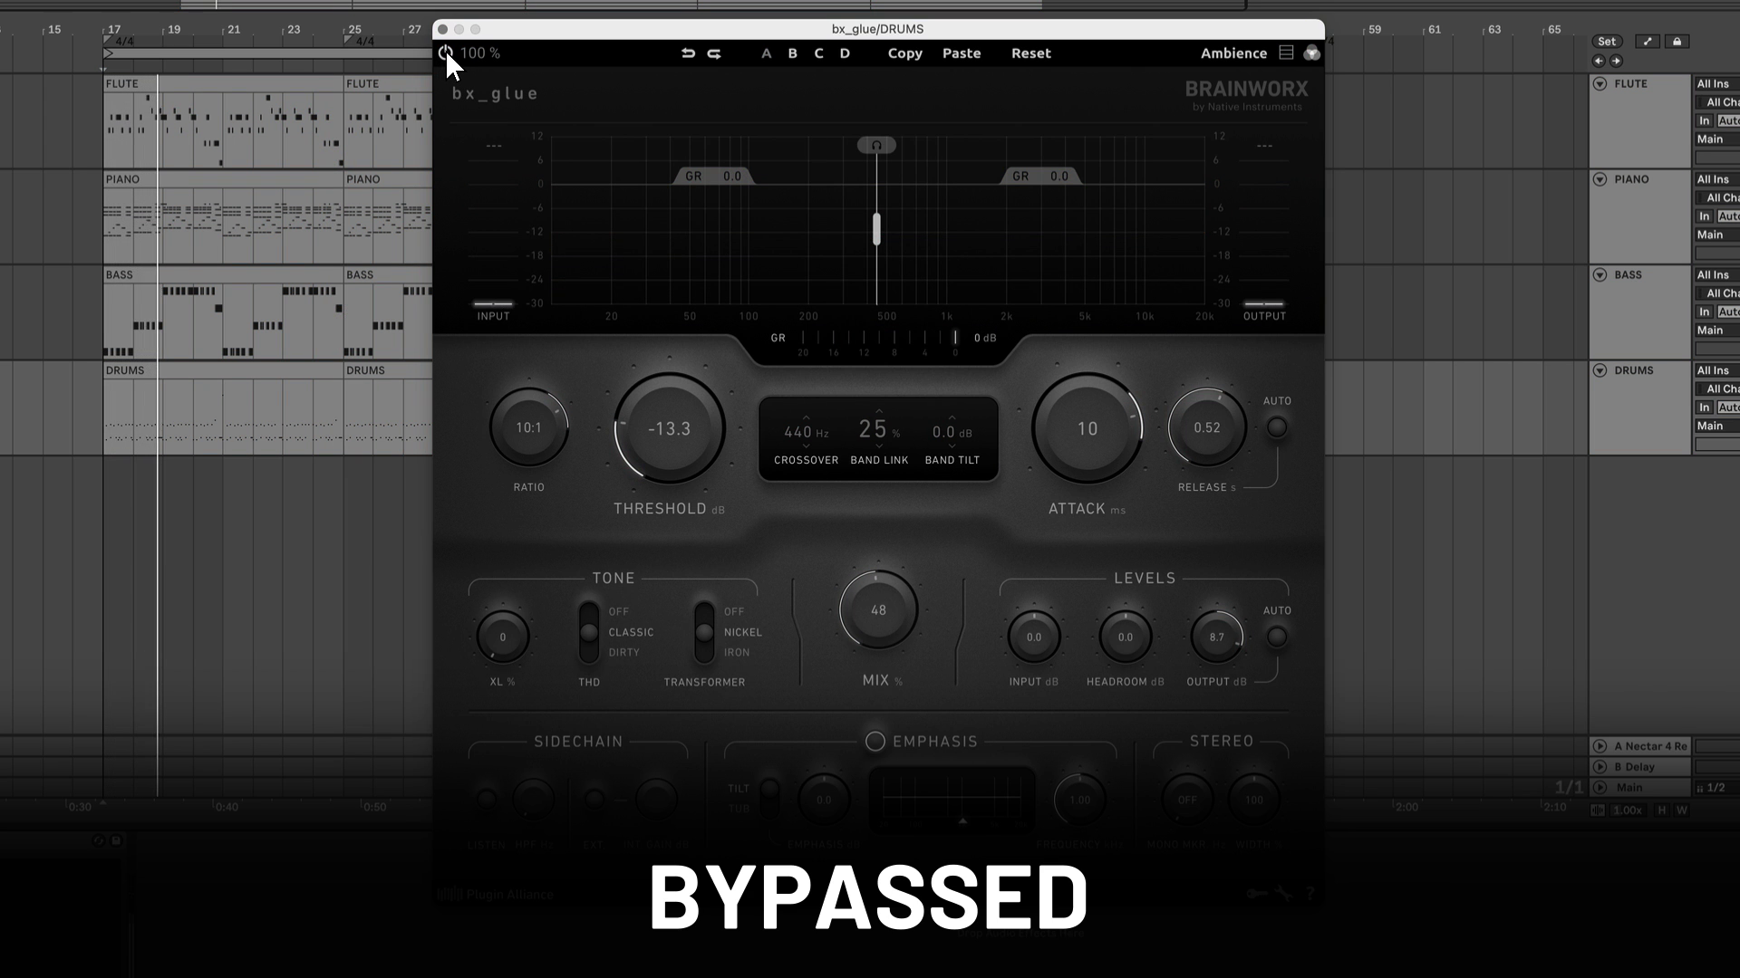
left_click(444, 53)
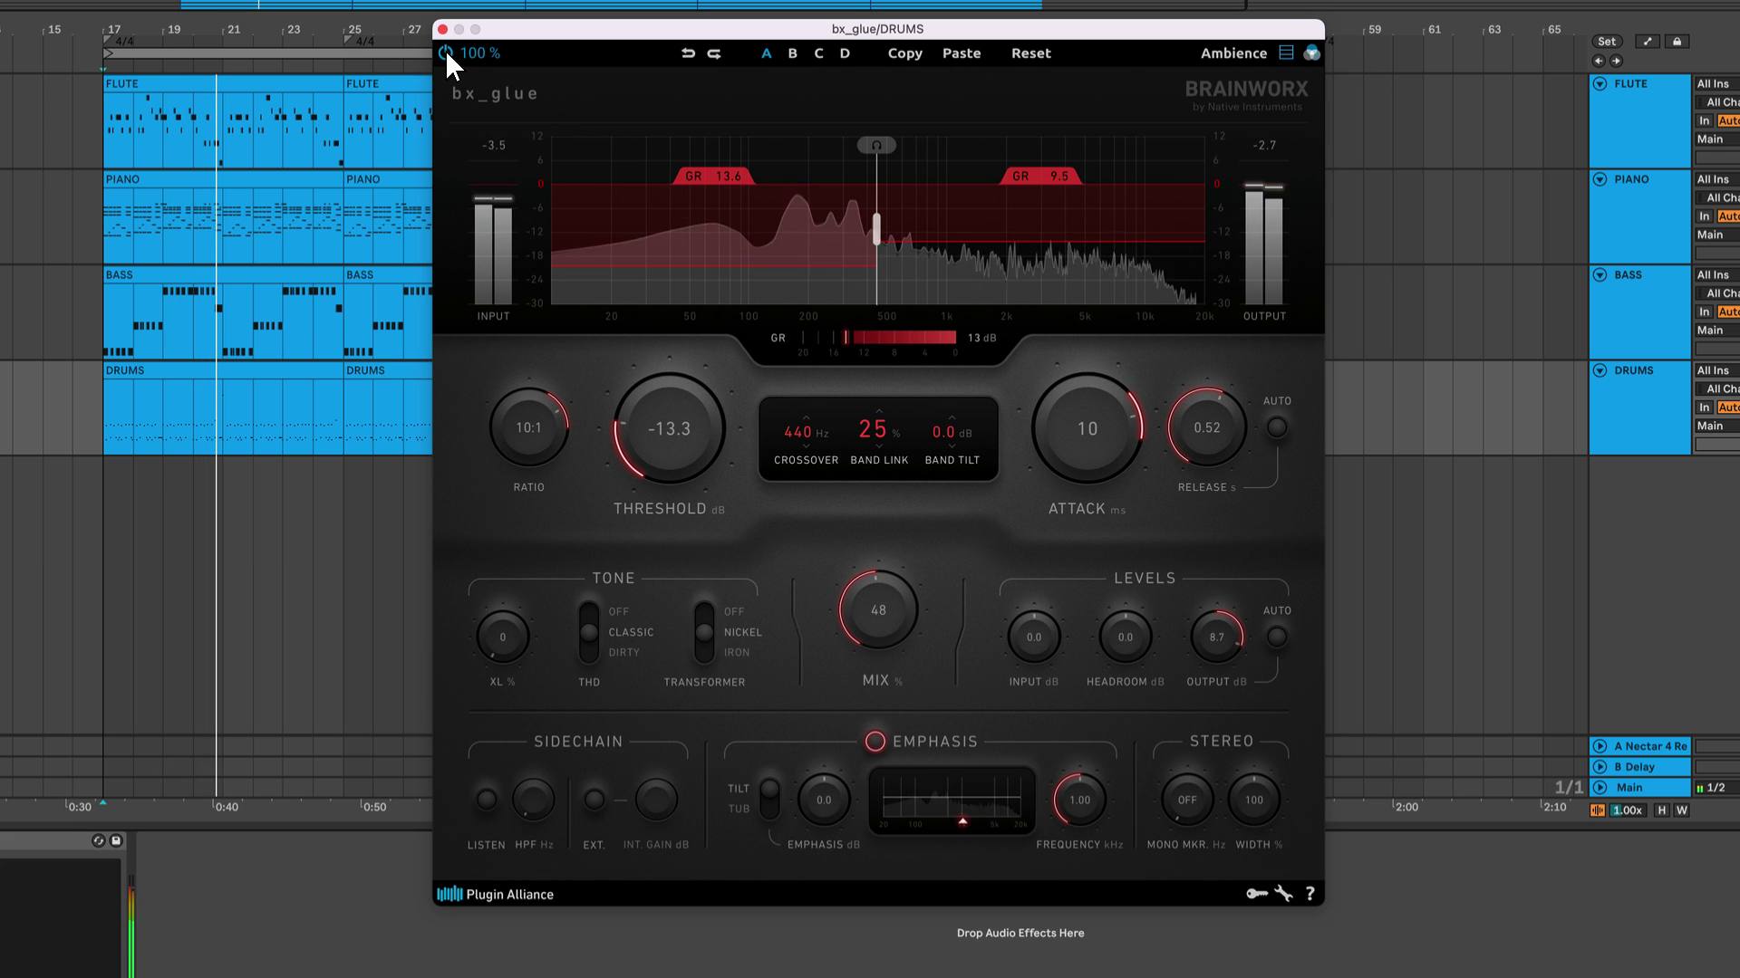
left_click(445, 53)
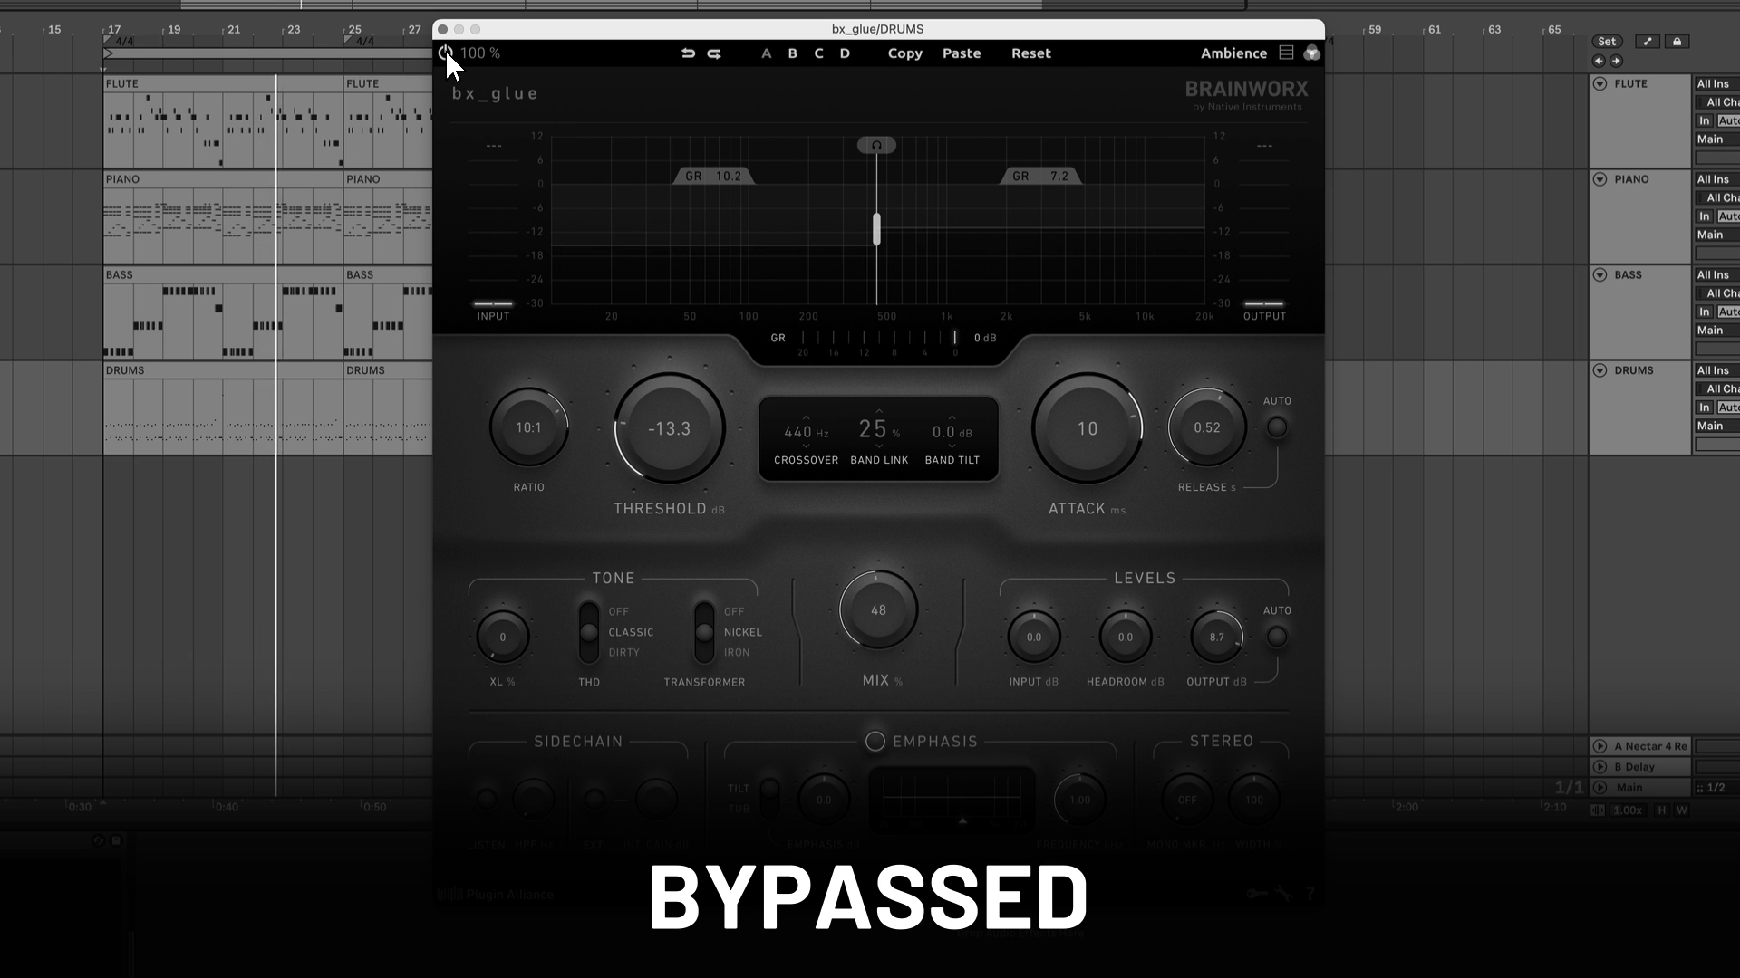
left_click(444, 52)
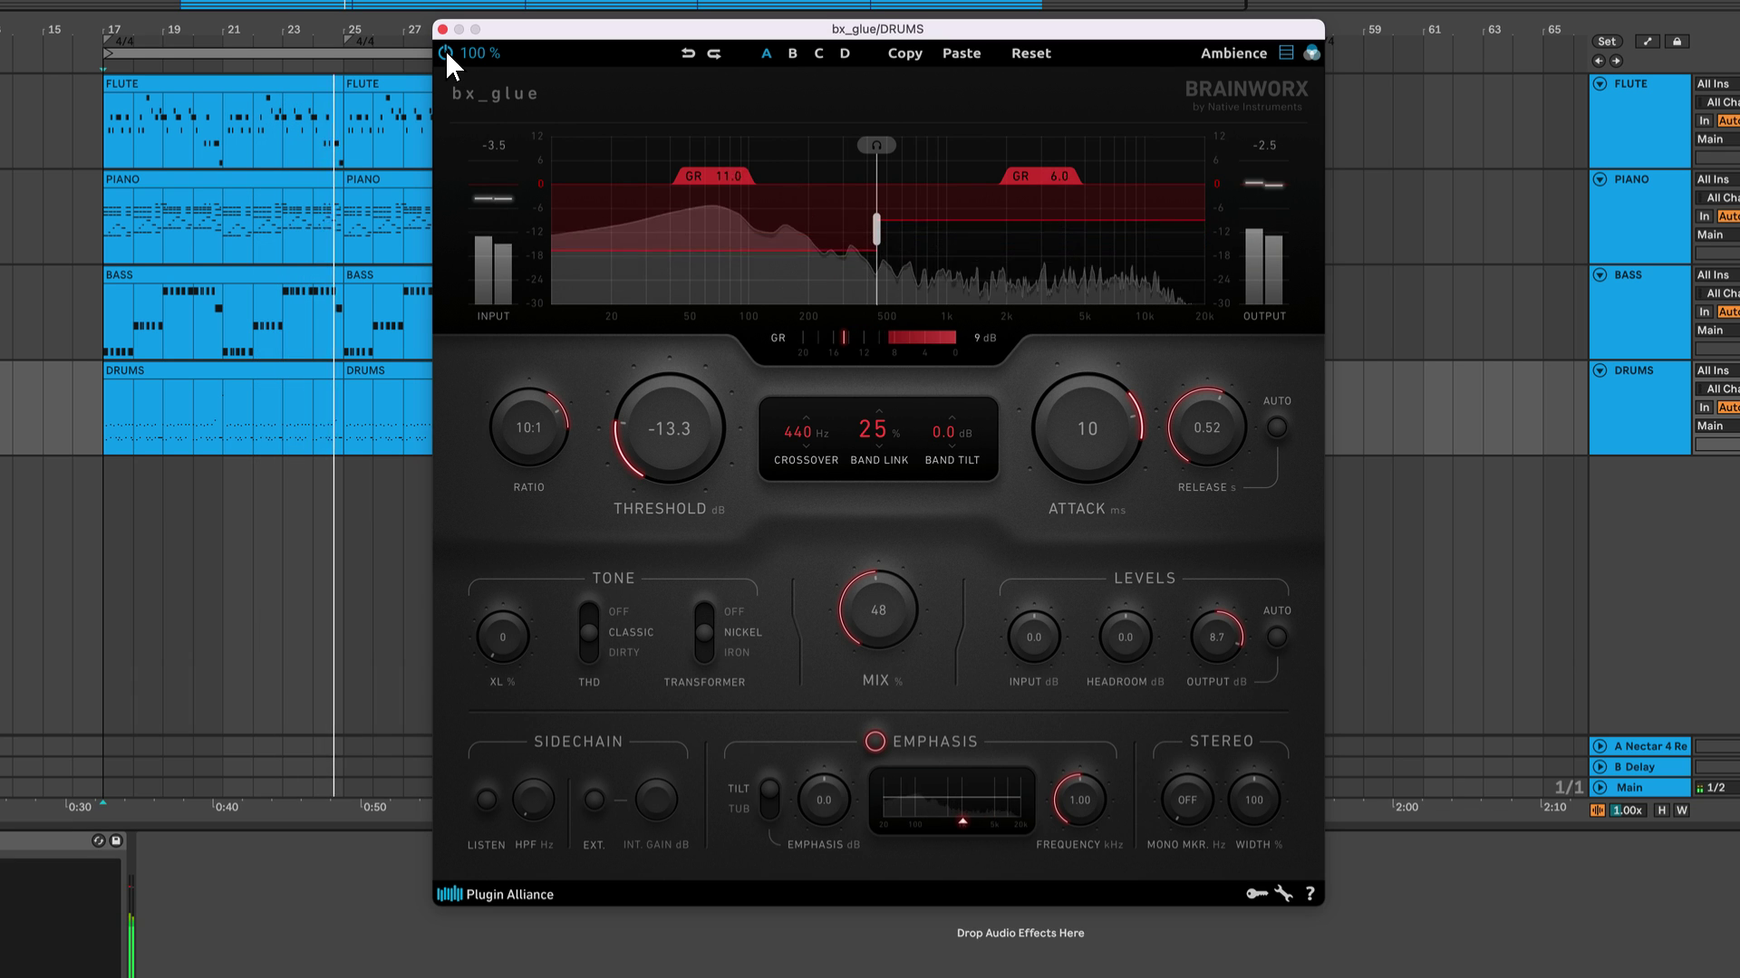
key("space")
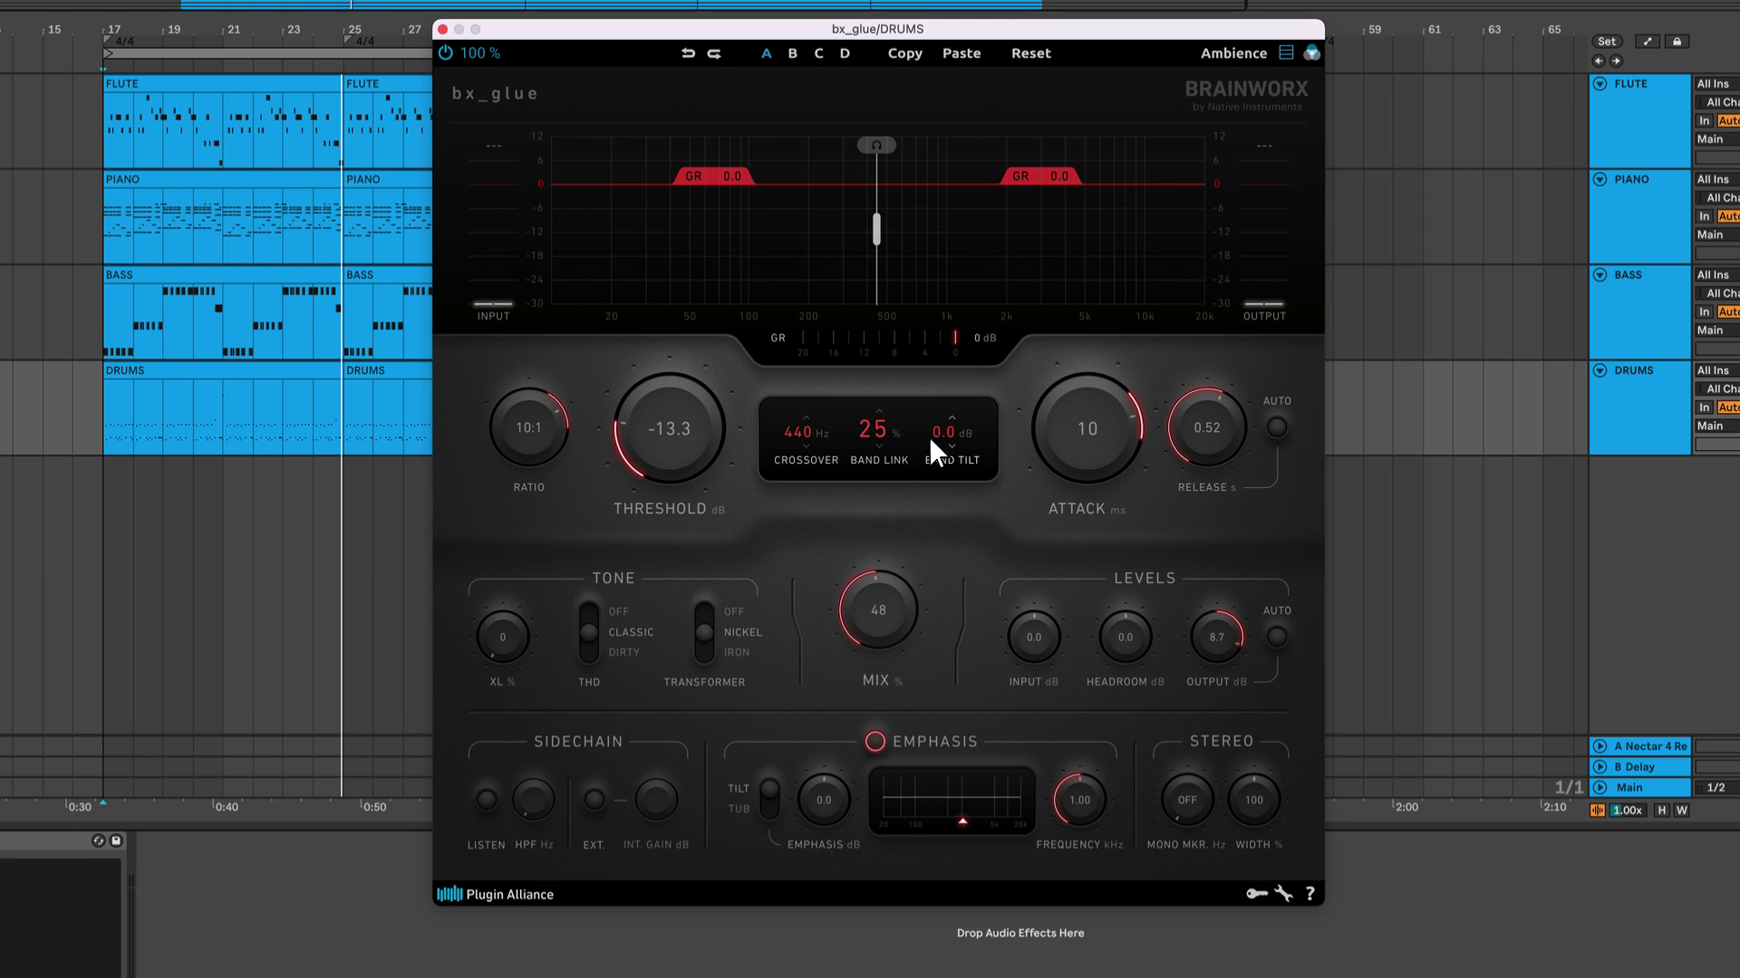
- Raise the DRUMS compressor's band crossover frequency to 557 Hz
mouse_move(804, 437)
left_mouse_down()
mouse_move(814, 404)
mouse_move(812, 438)
left_mouse_up()
mouse_move(871, 265)
left_mouse_down()
mouse_move(866, 243)
mouse_move(819, 246)
mouse_move(878, 263)
left_mouse_up()
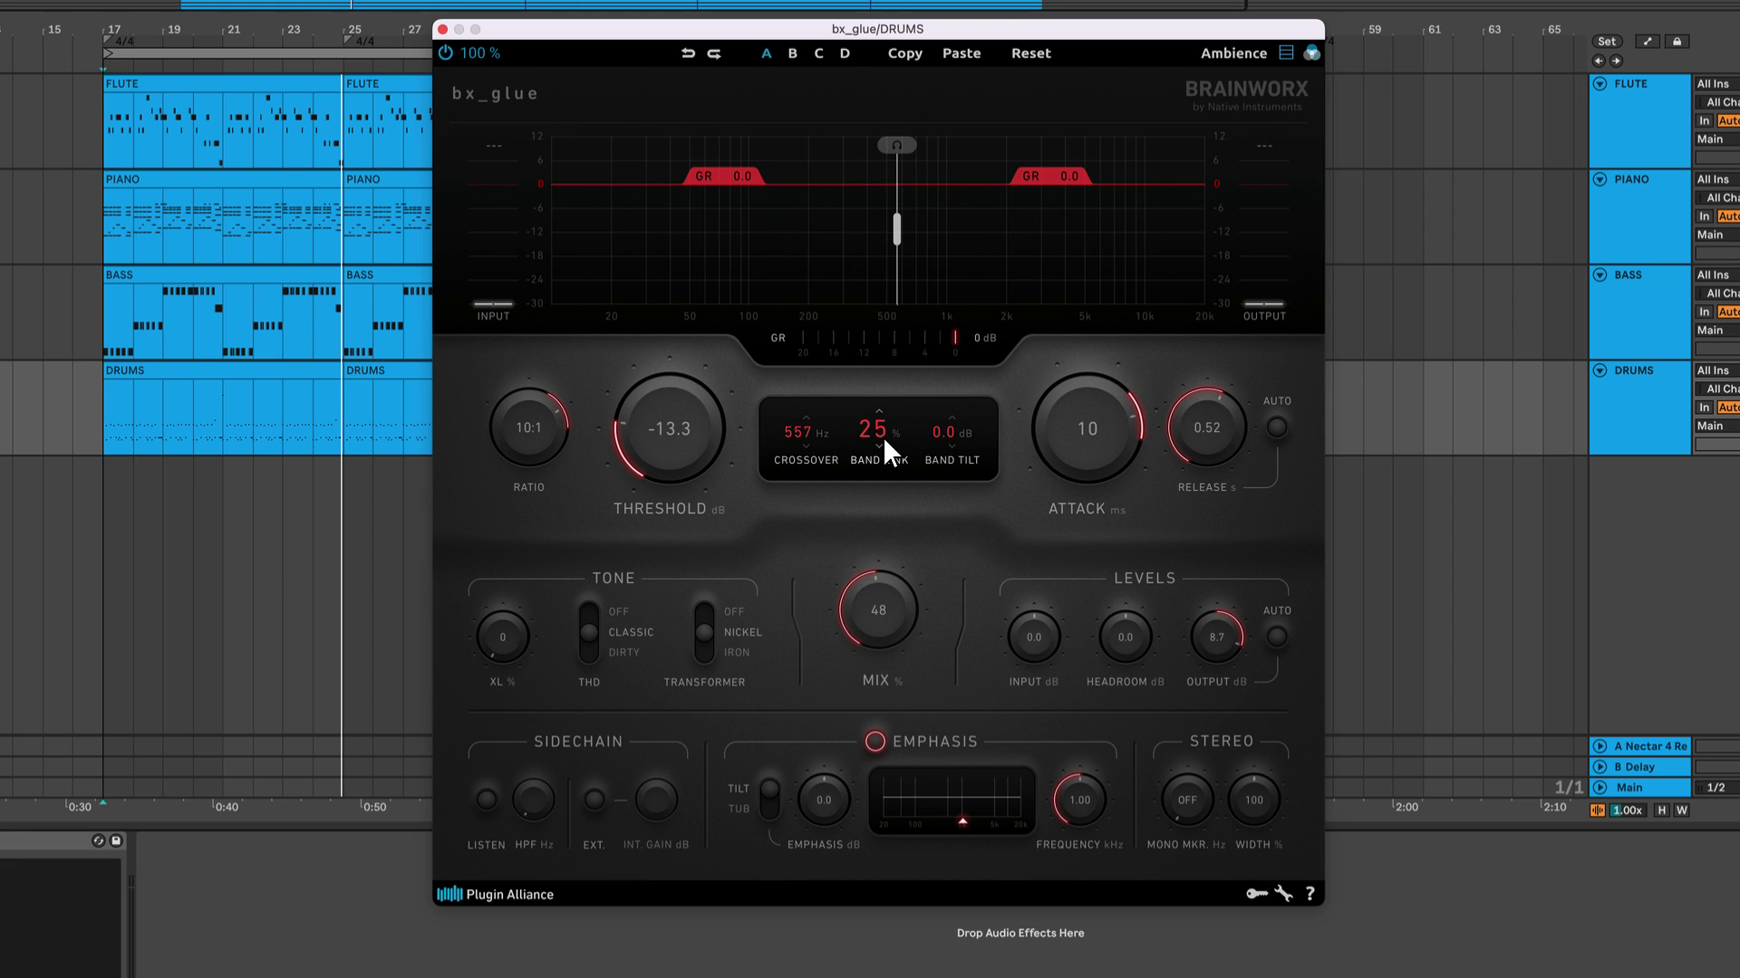
- Audition the DRUMS compressor's band link at 0% and 100% during playback, and settle on 45%
type("0")
key("Return")
key("space")
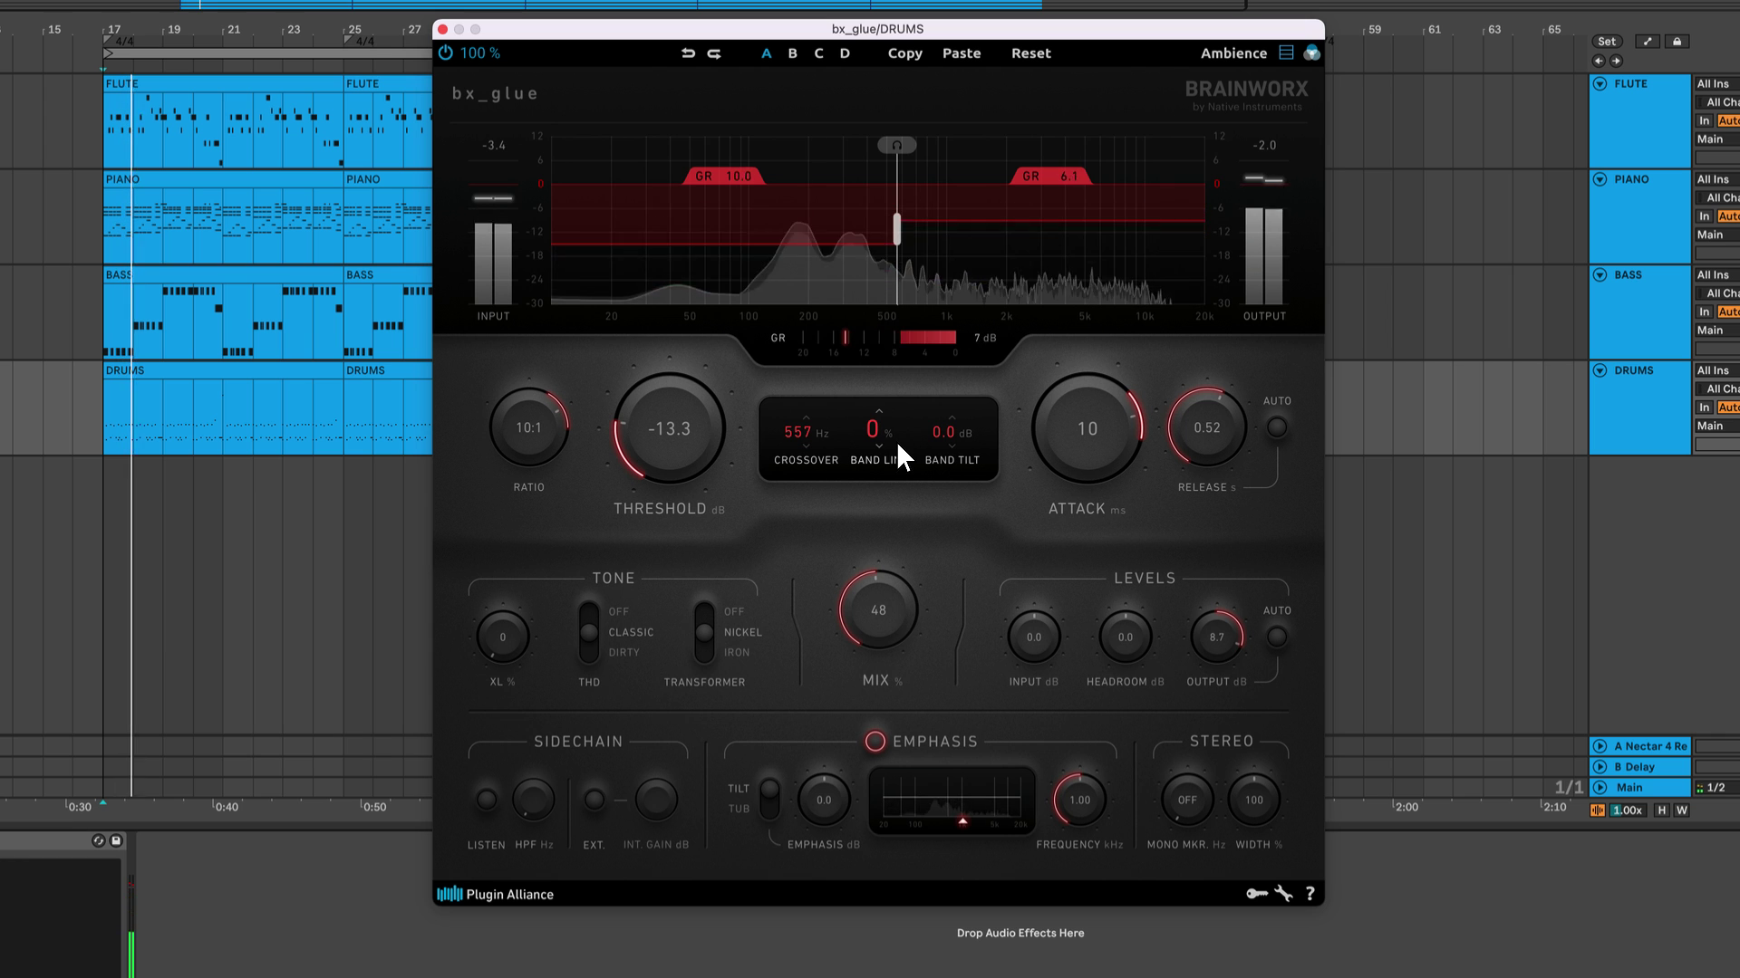
double_click(881, 435)
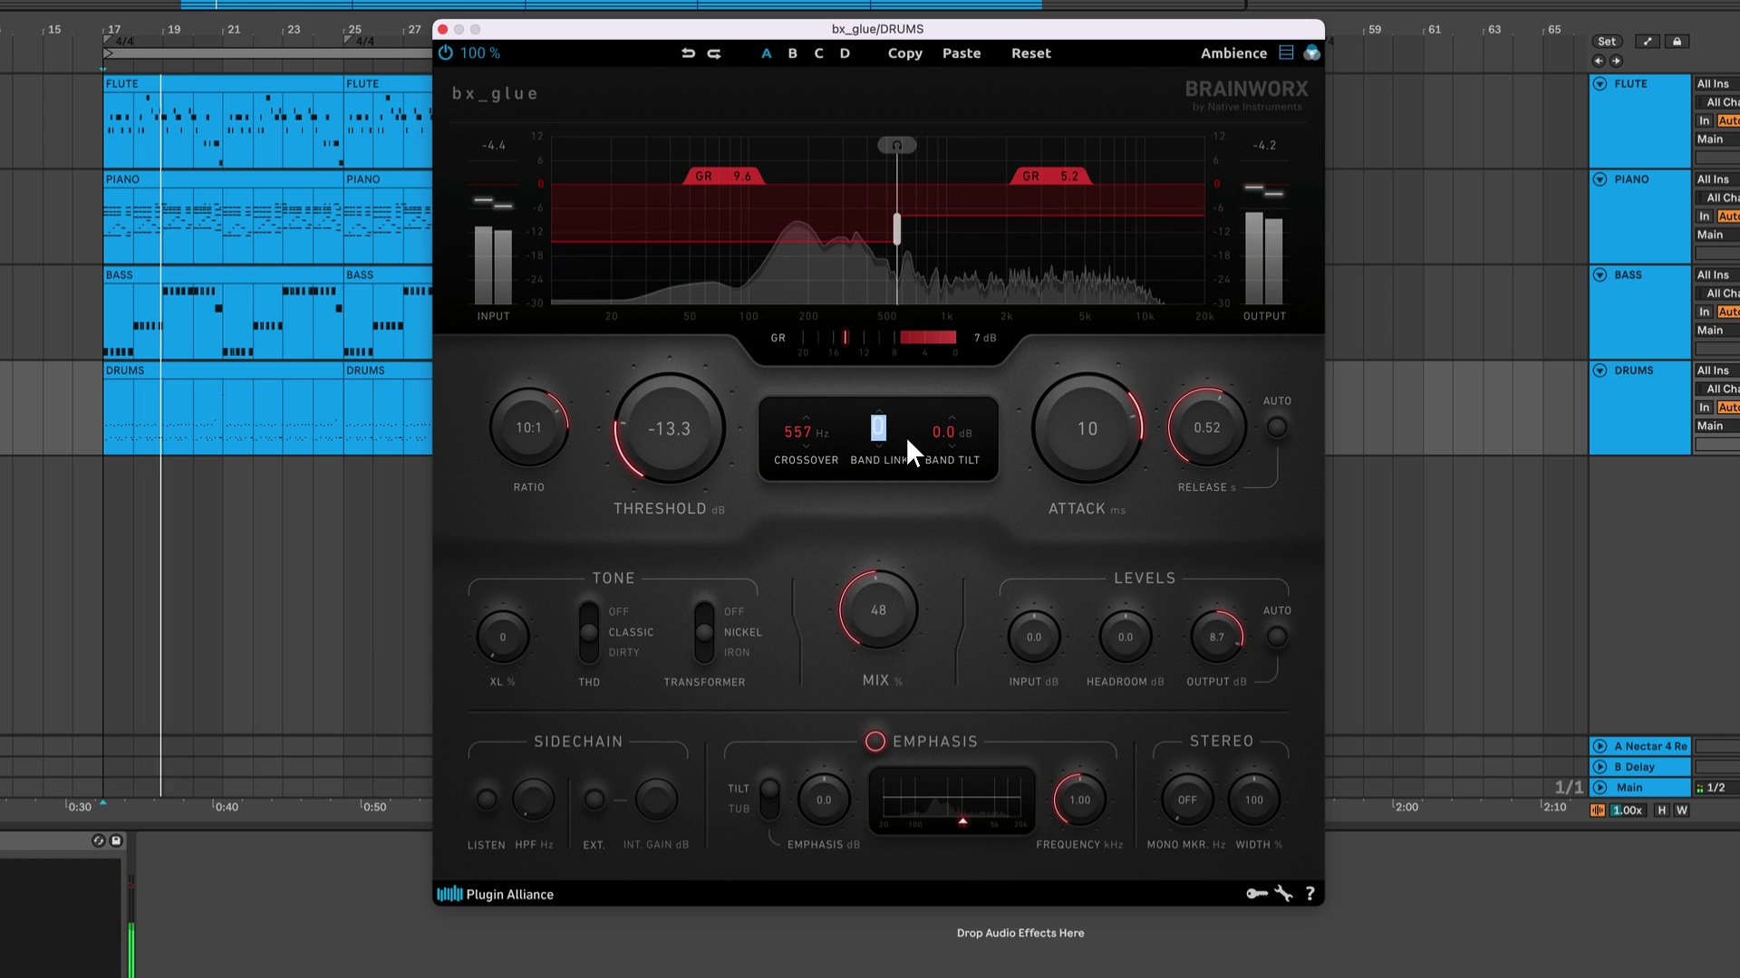
type("100")
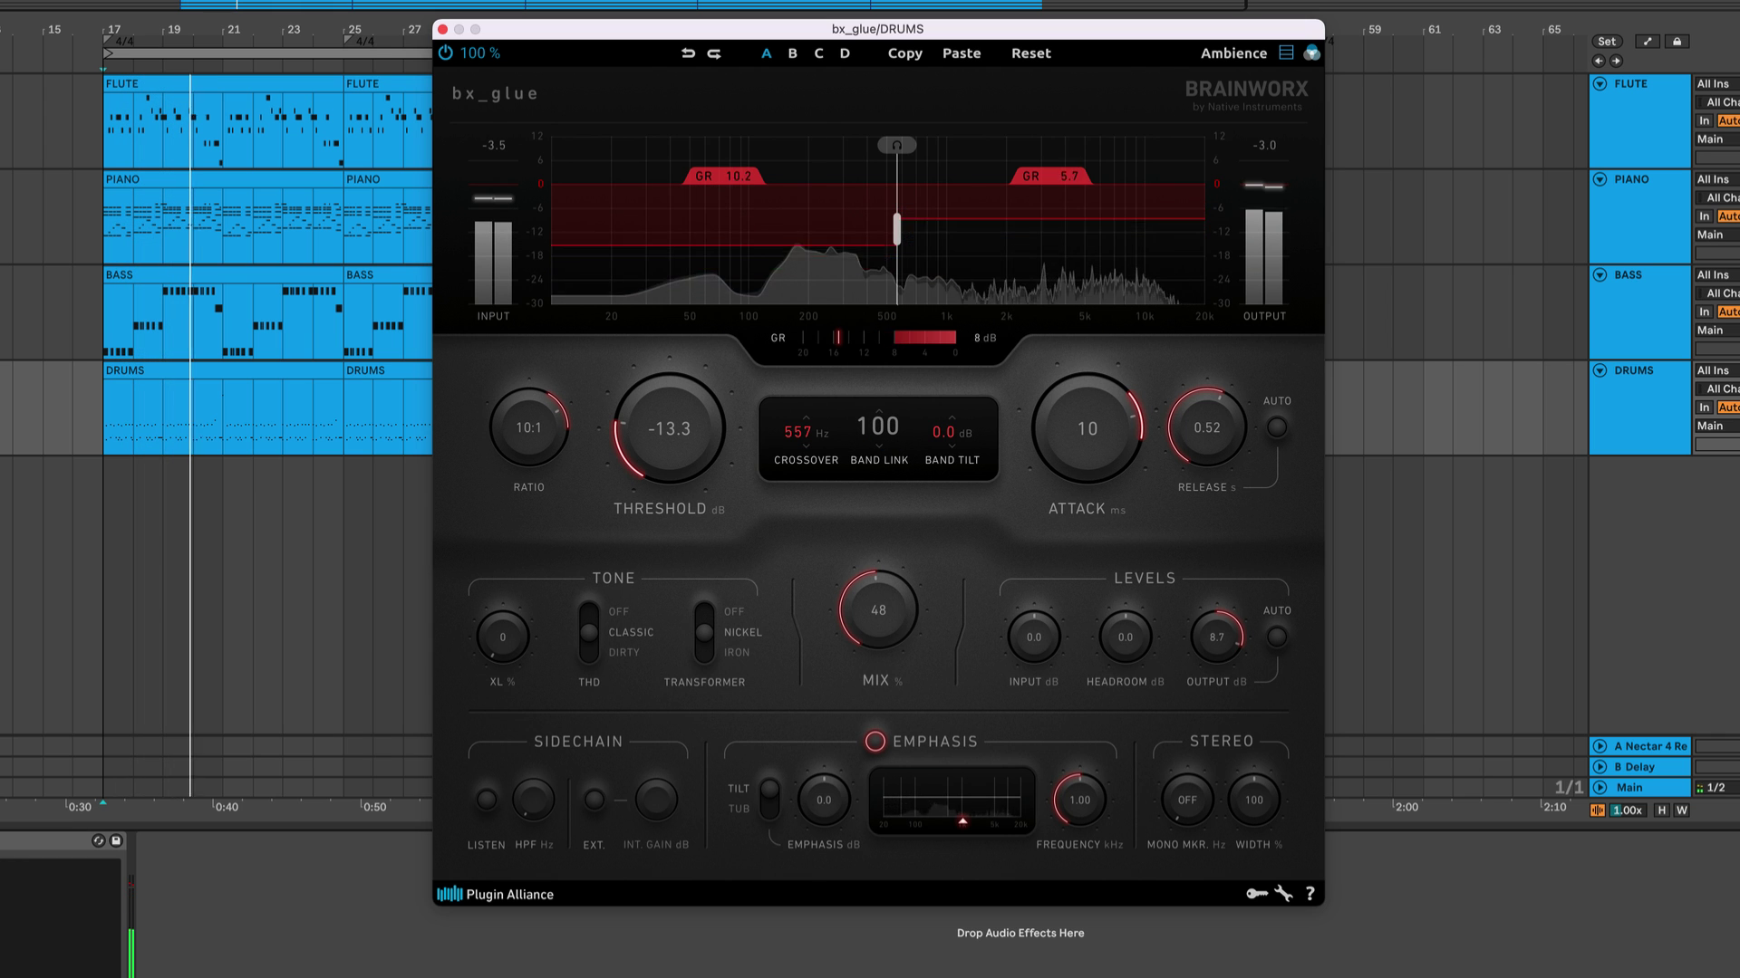
key("Return")
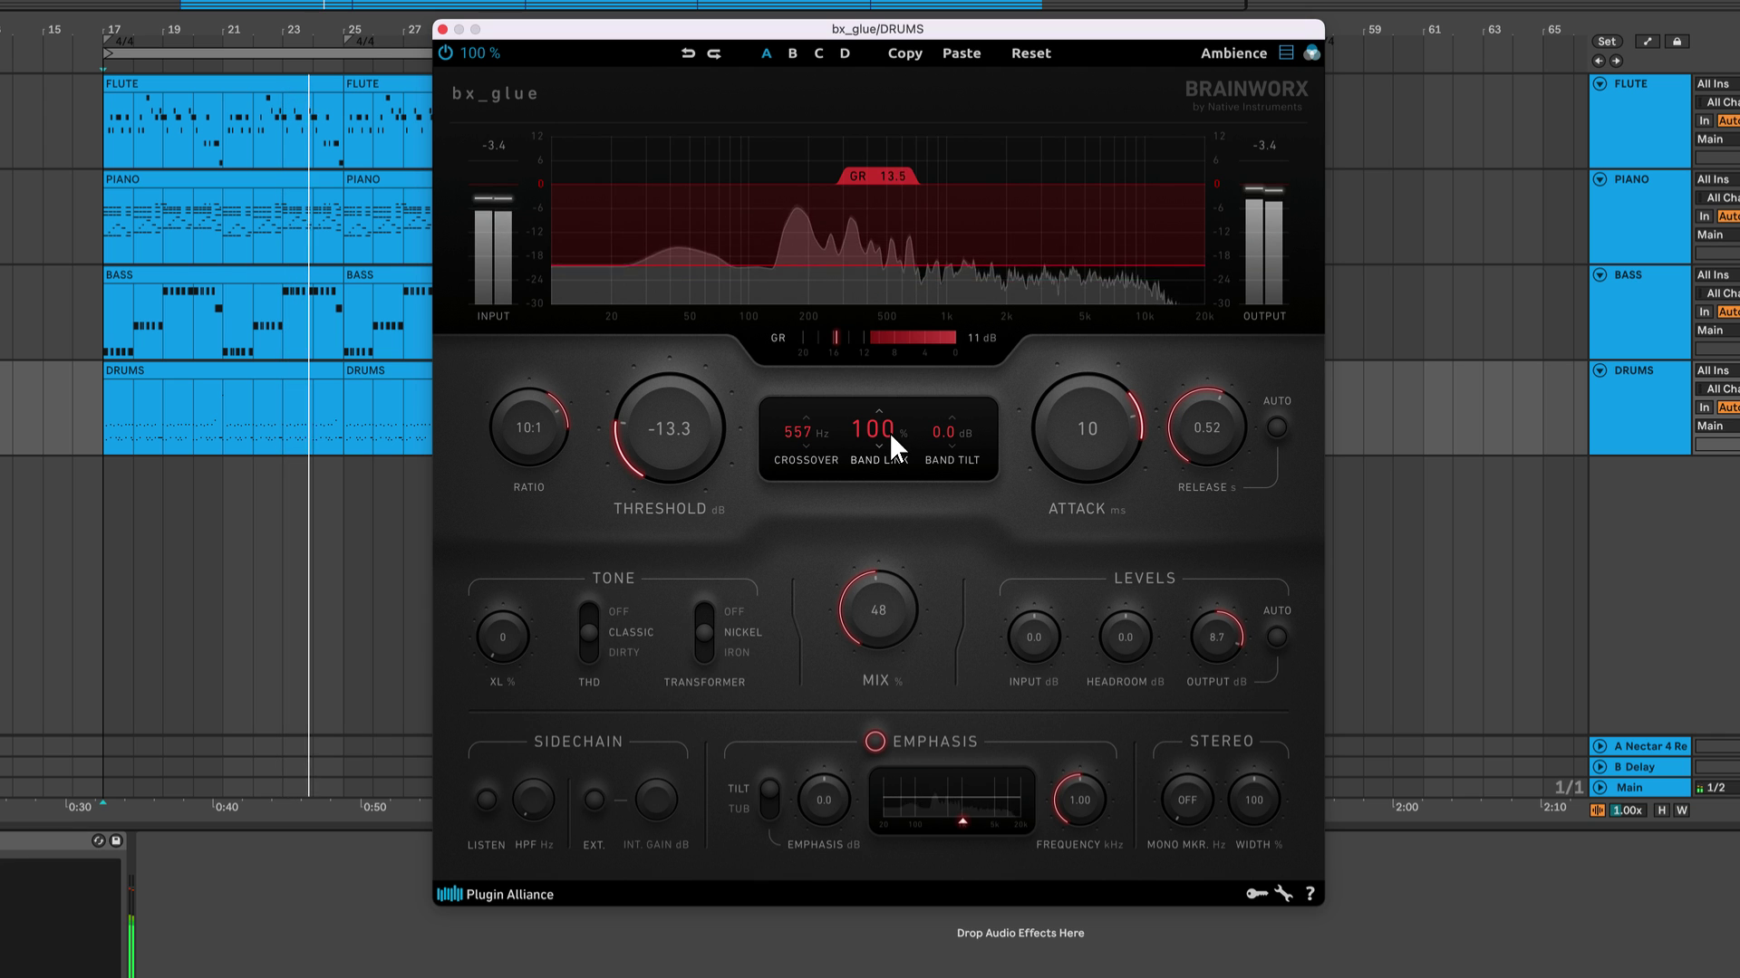
left_click_drag(888, 432, 902, 552)
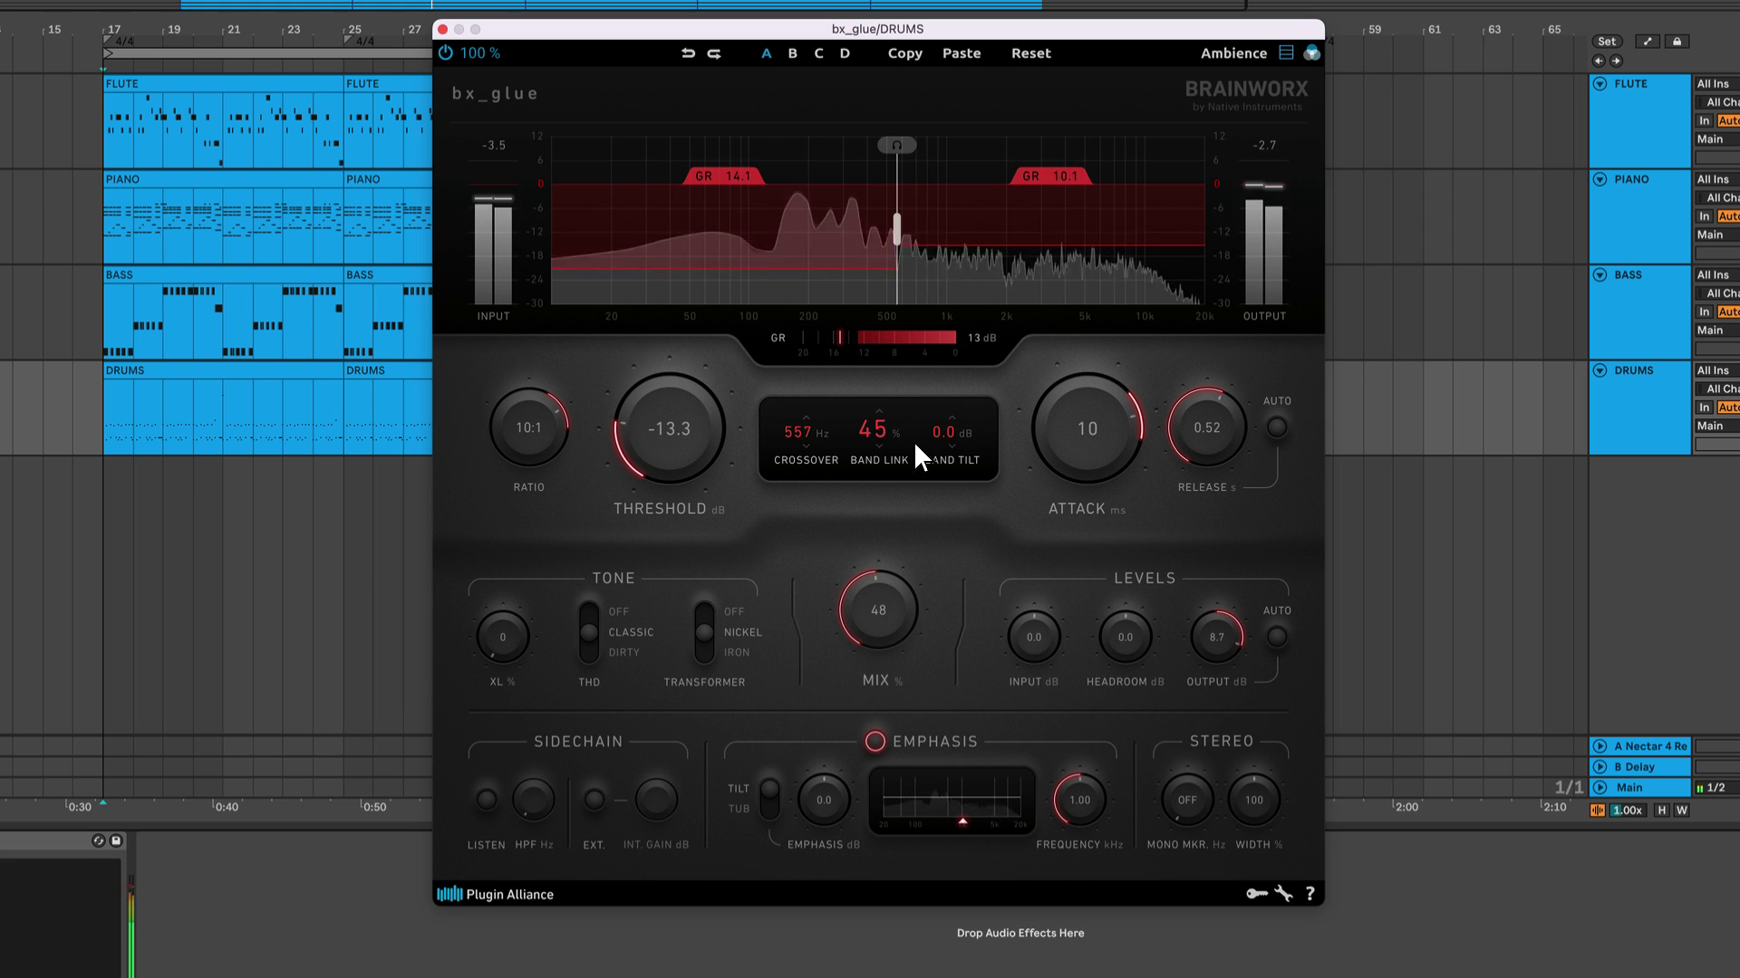
key("space")
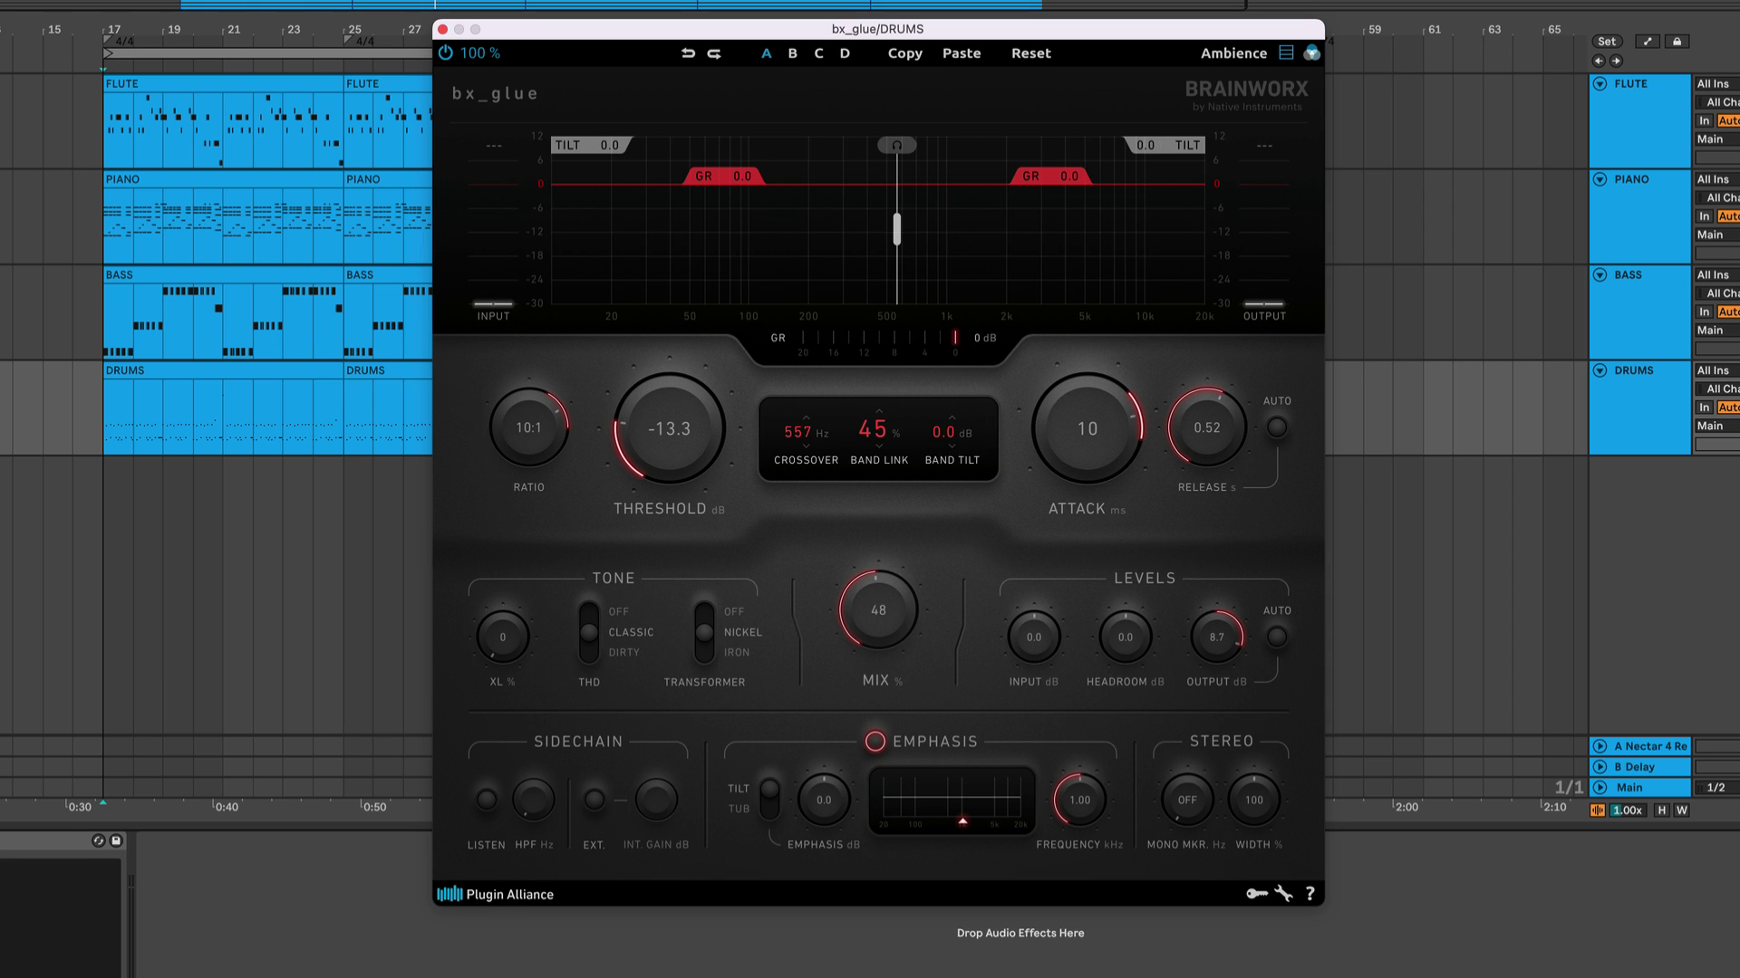
- Adjust the DRUMS compressor's band tilt during playback and return it to 0.0 dB
key("space")
mouse_move(952, 433)
left_mouse_down()
mouse_move(952, 379)
mouse_move(952, 487)
mouse_move(951, 434)
left_mouse_up()
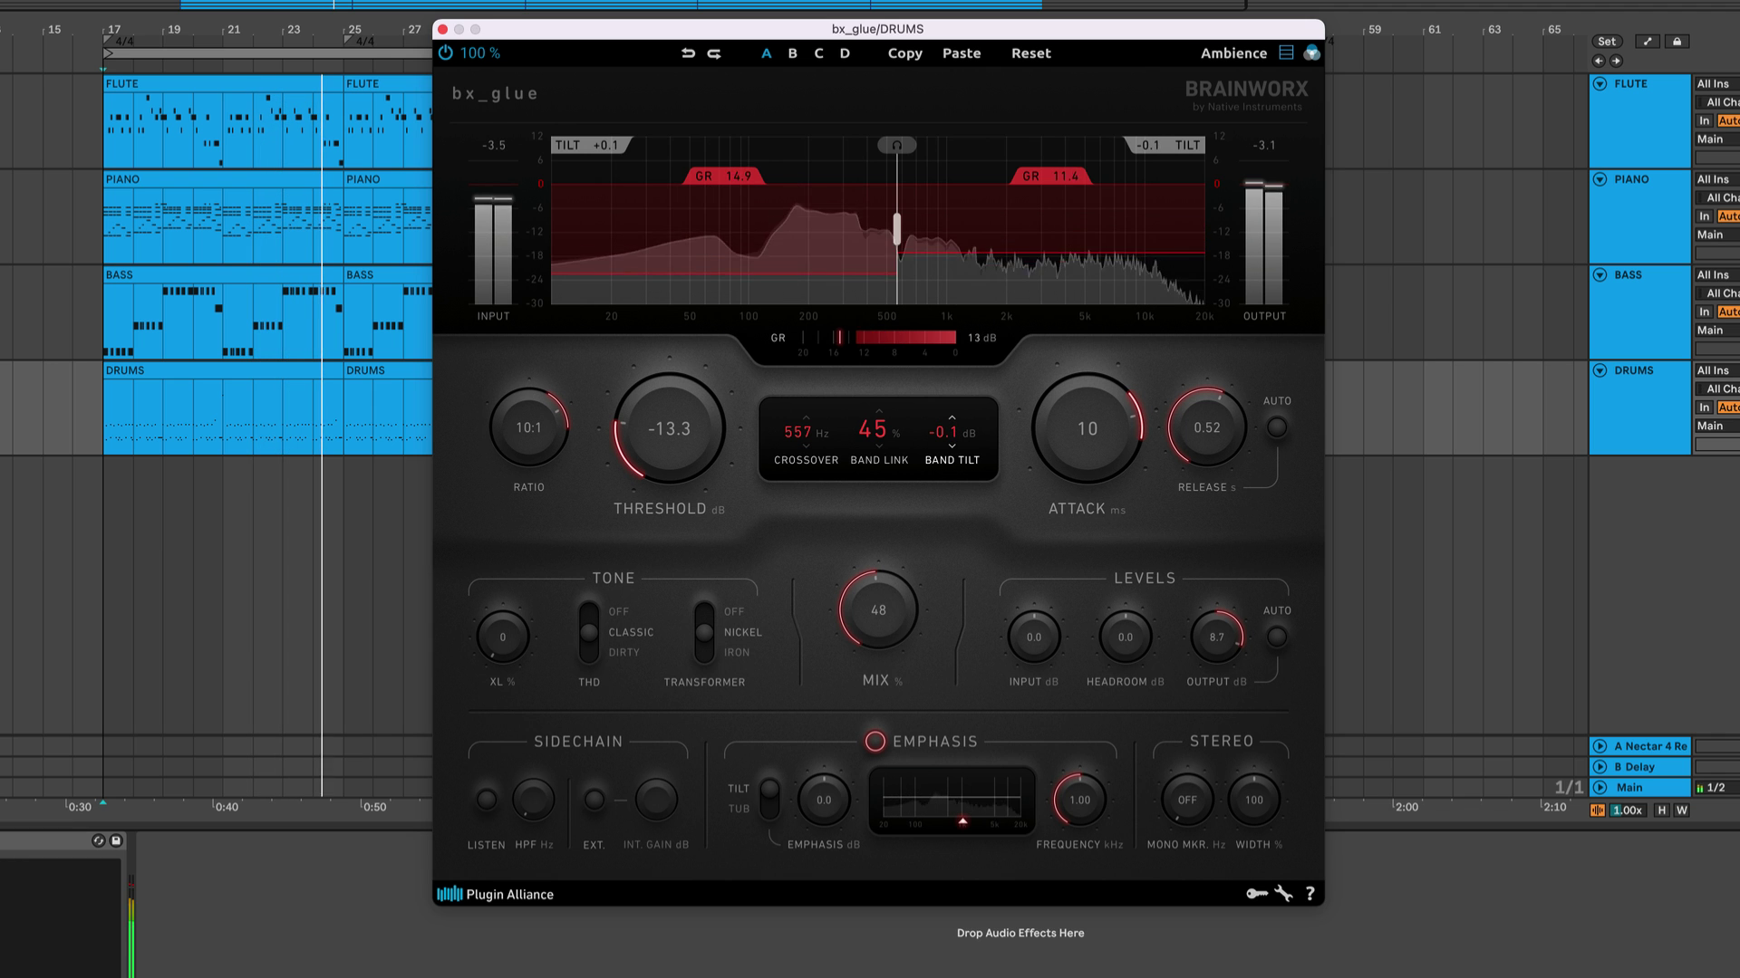
key("space")
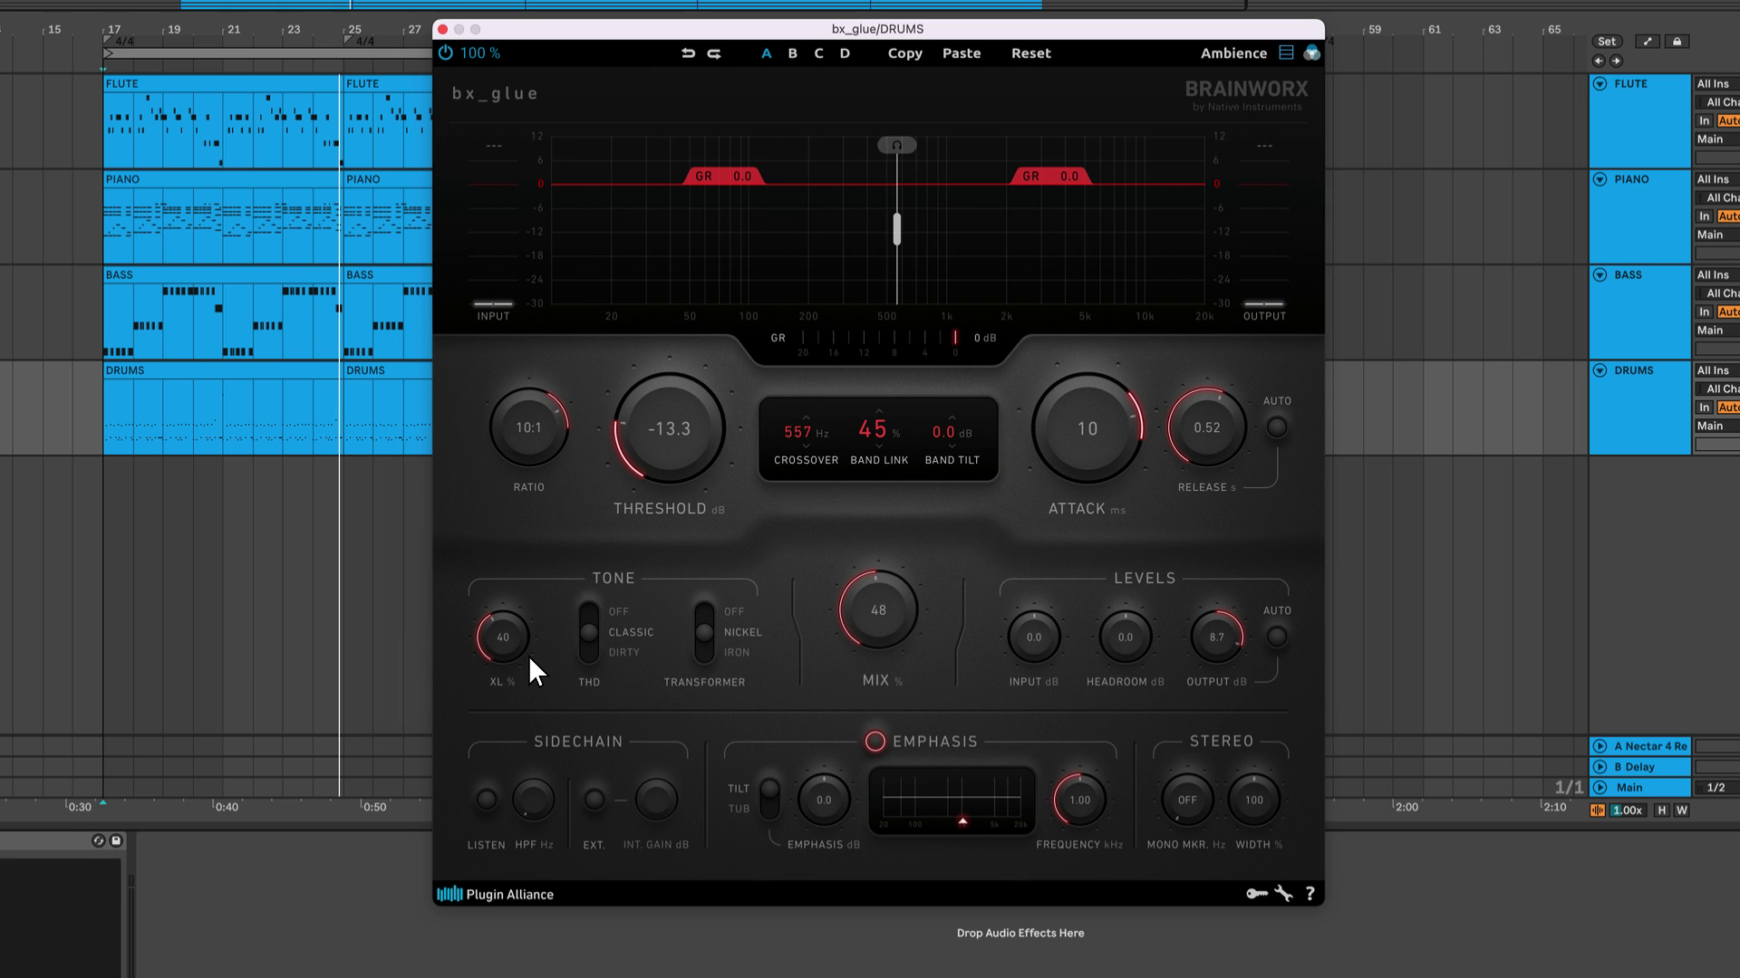
- Play the drums with XL at 0%, raise XL to 100%, and enable automatic output level matching
left_click_drag(518, 643, 535, 736)
key("space")
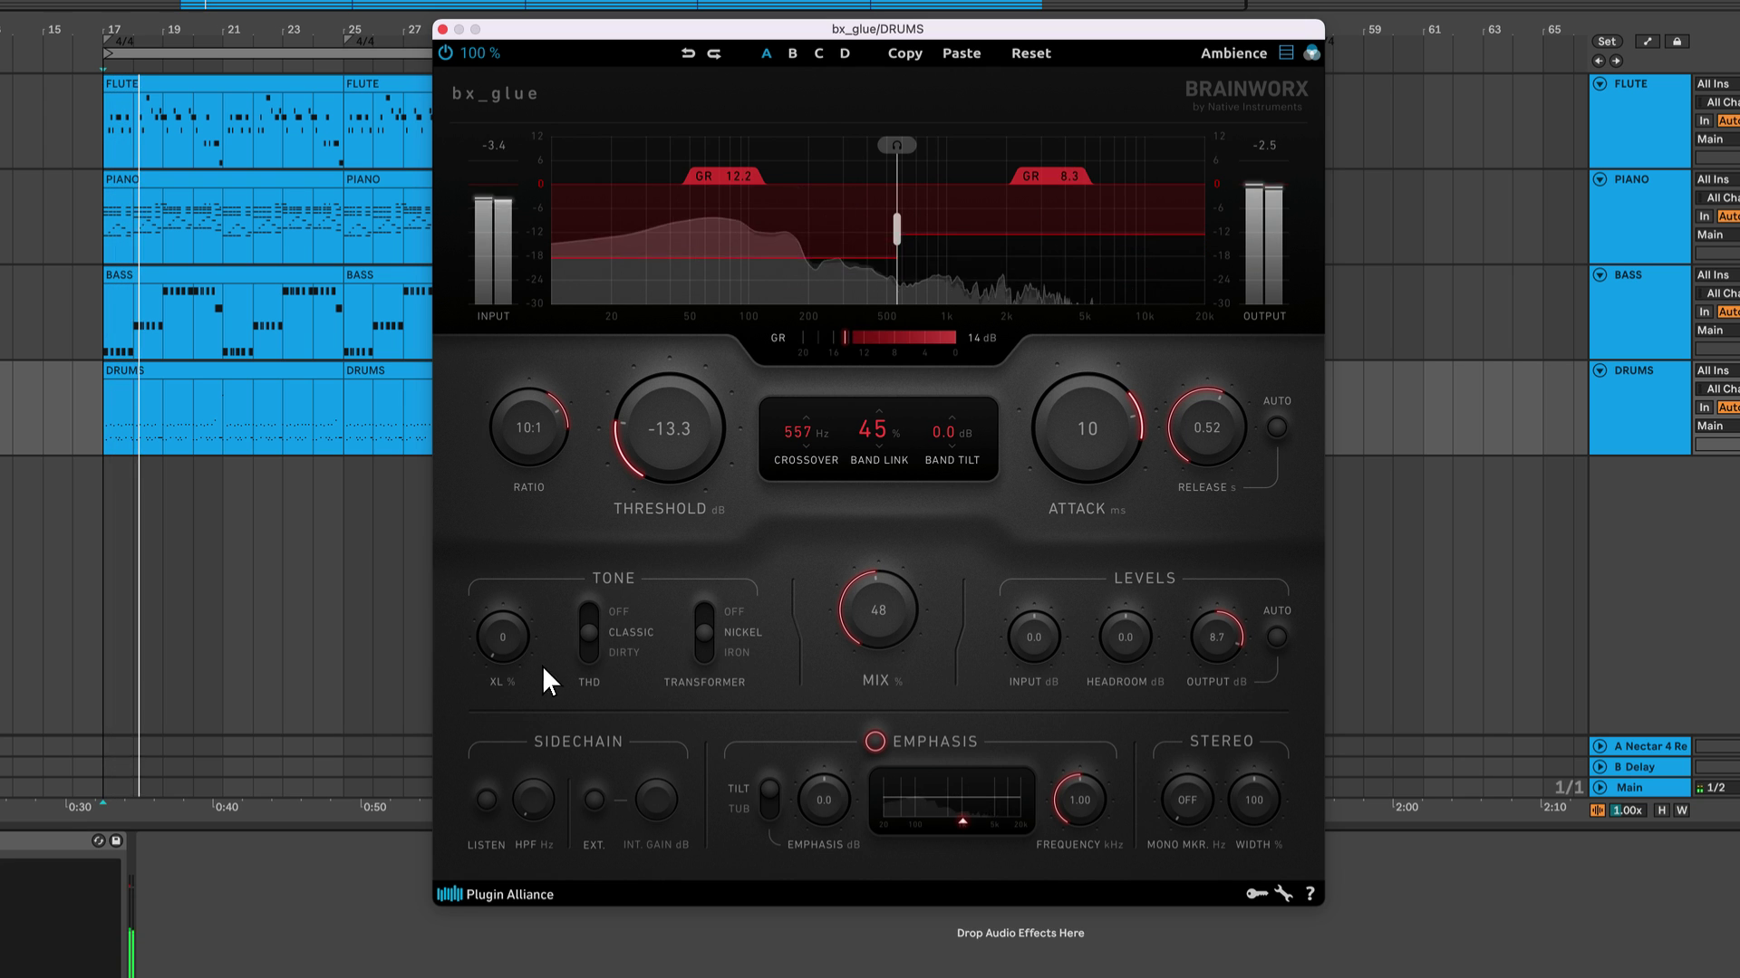
left_click_drag(520, 647, 556, 496)
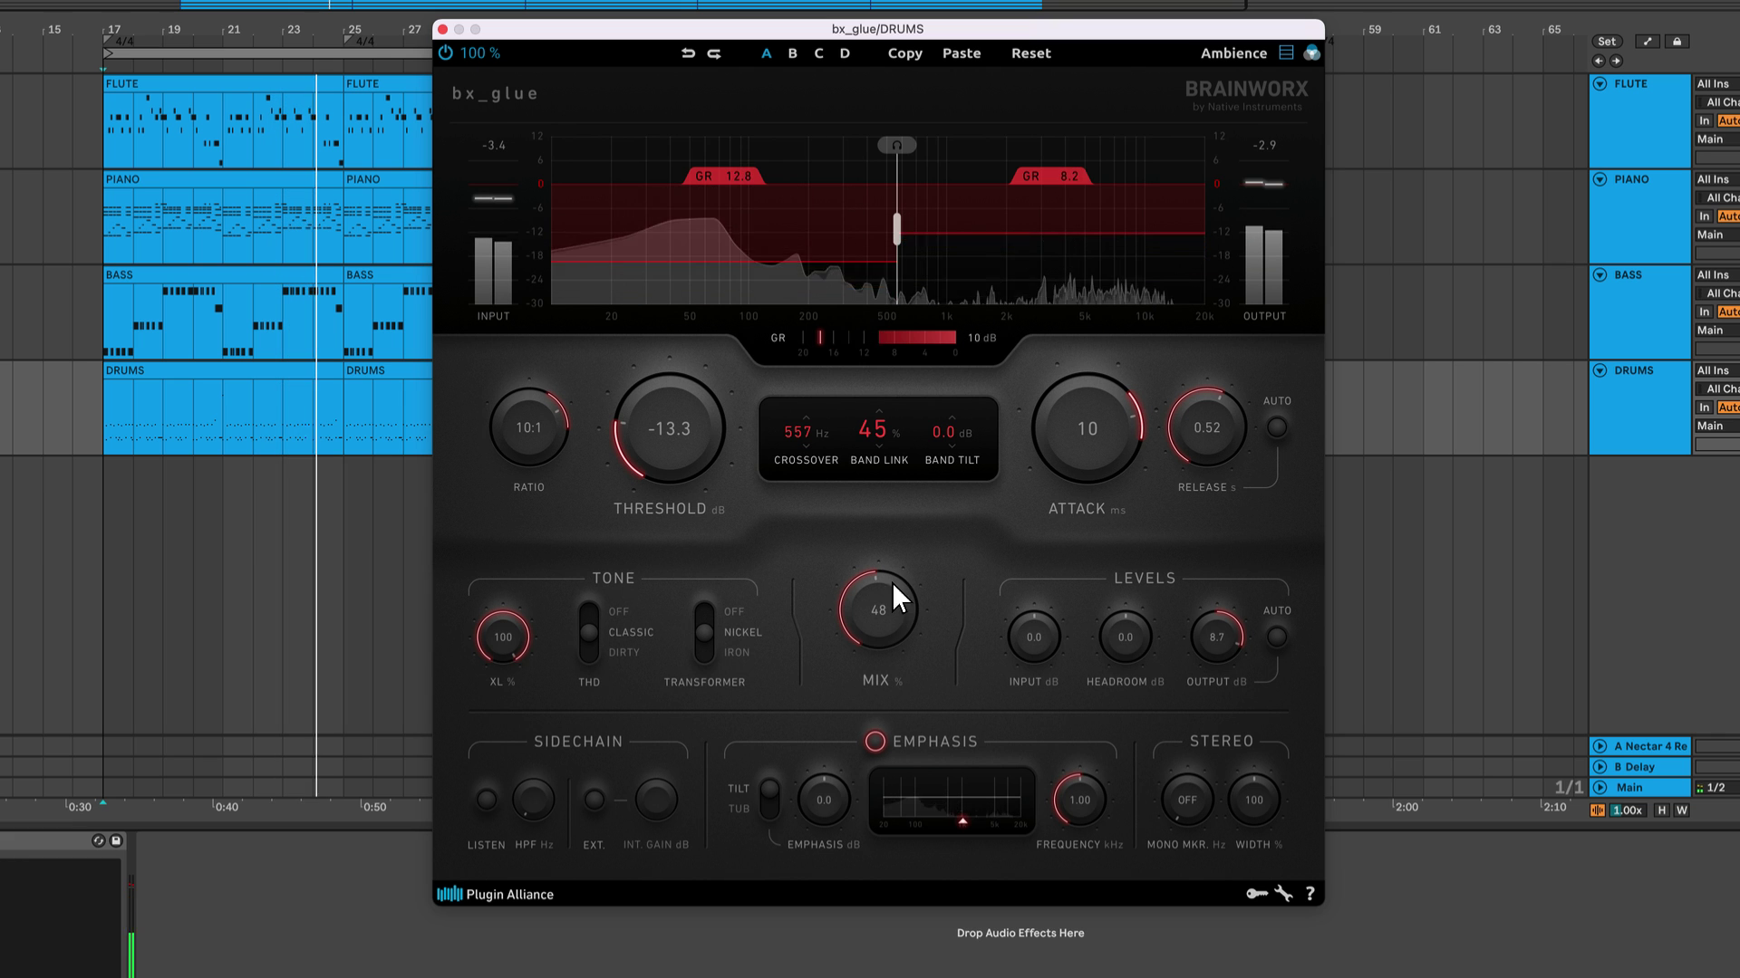
left_click(1275, 639)
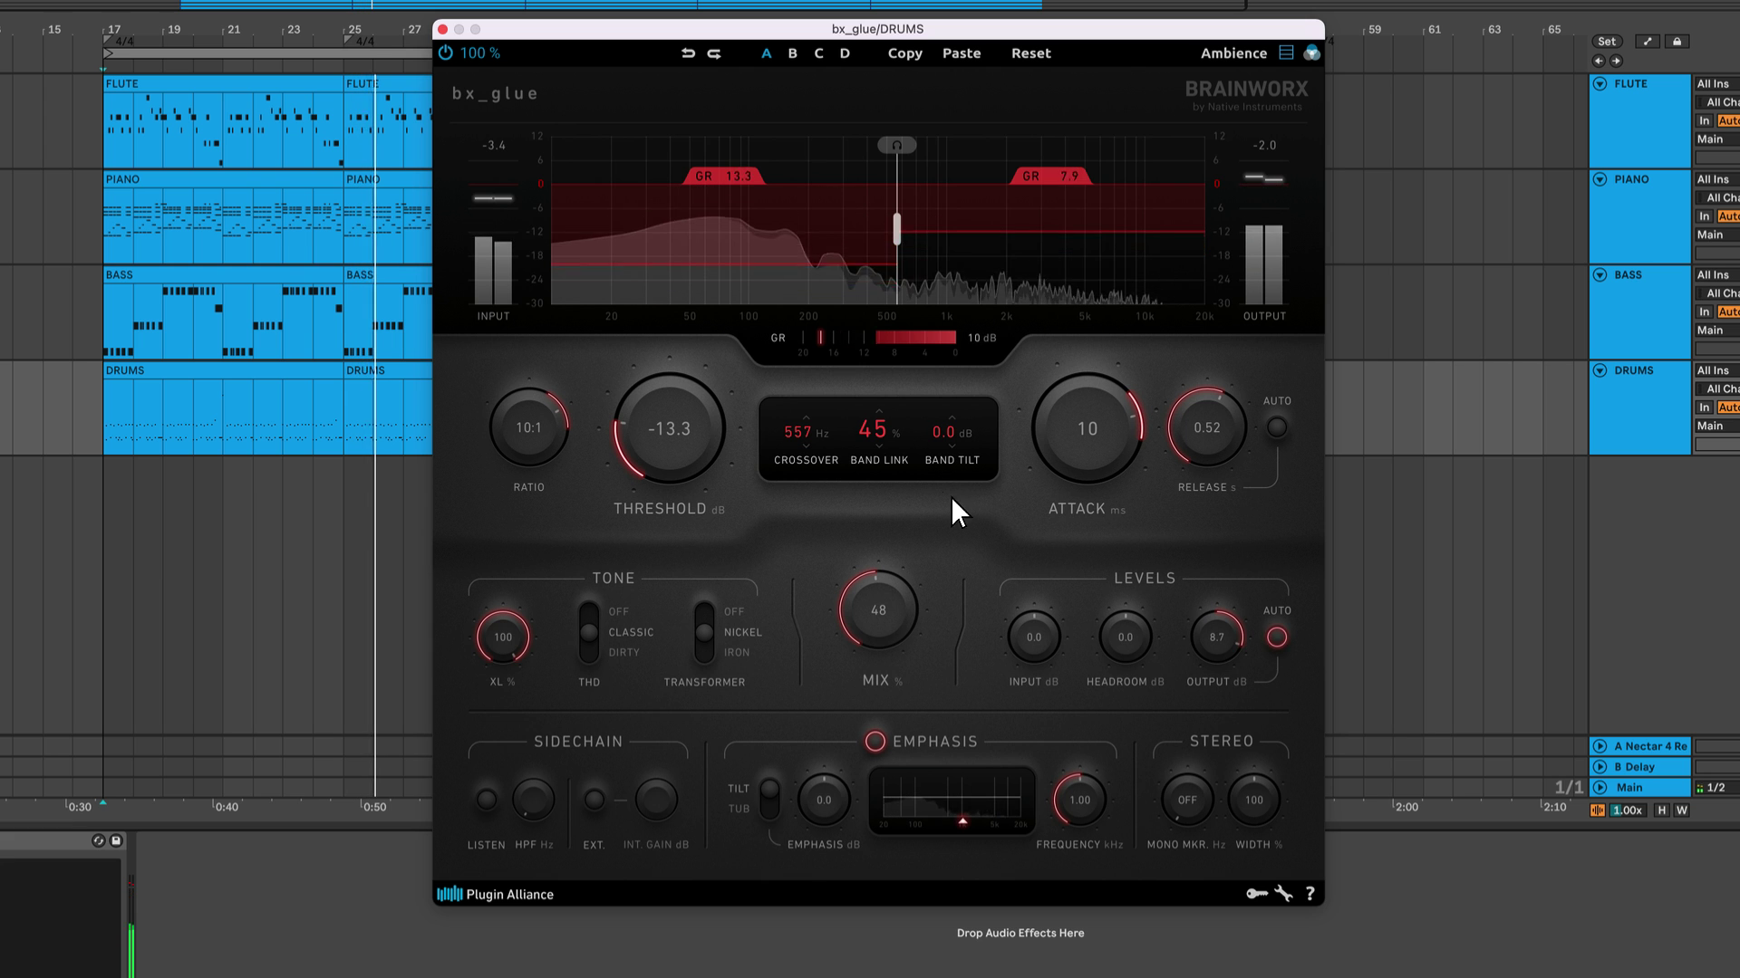
- Compare the XL-processed drums with the effect bypassed and active, and stop playback
left_click(444, 52)
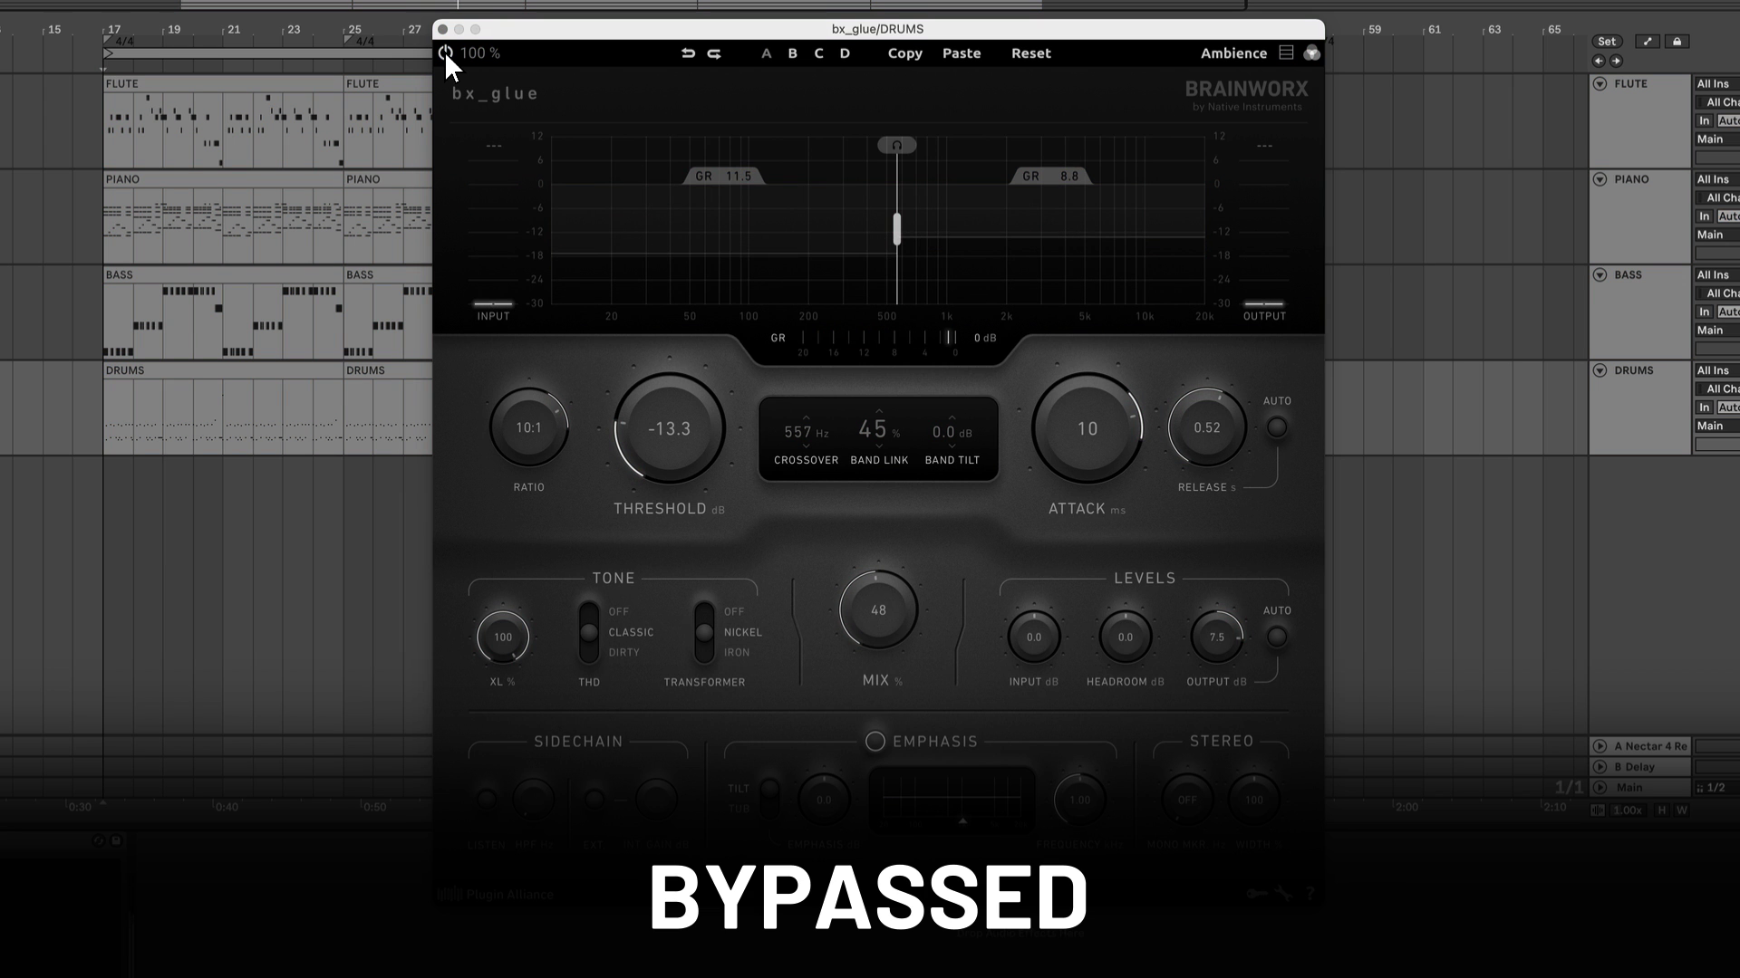
left_click(444, 52)
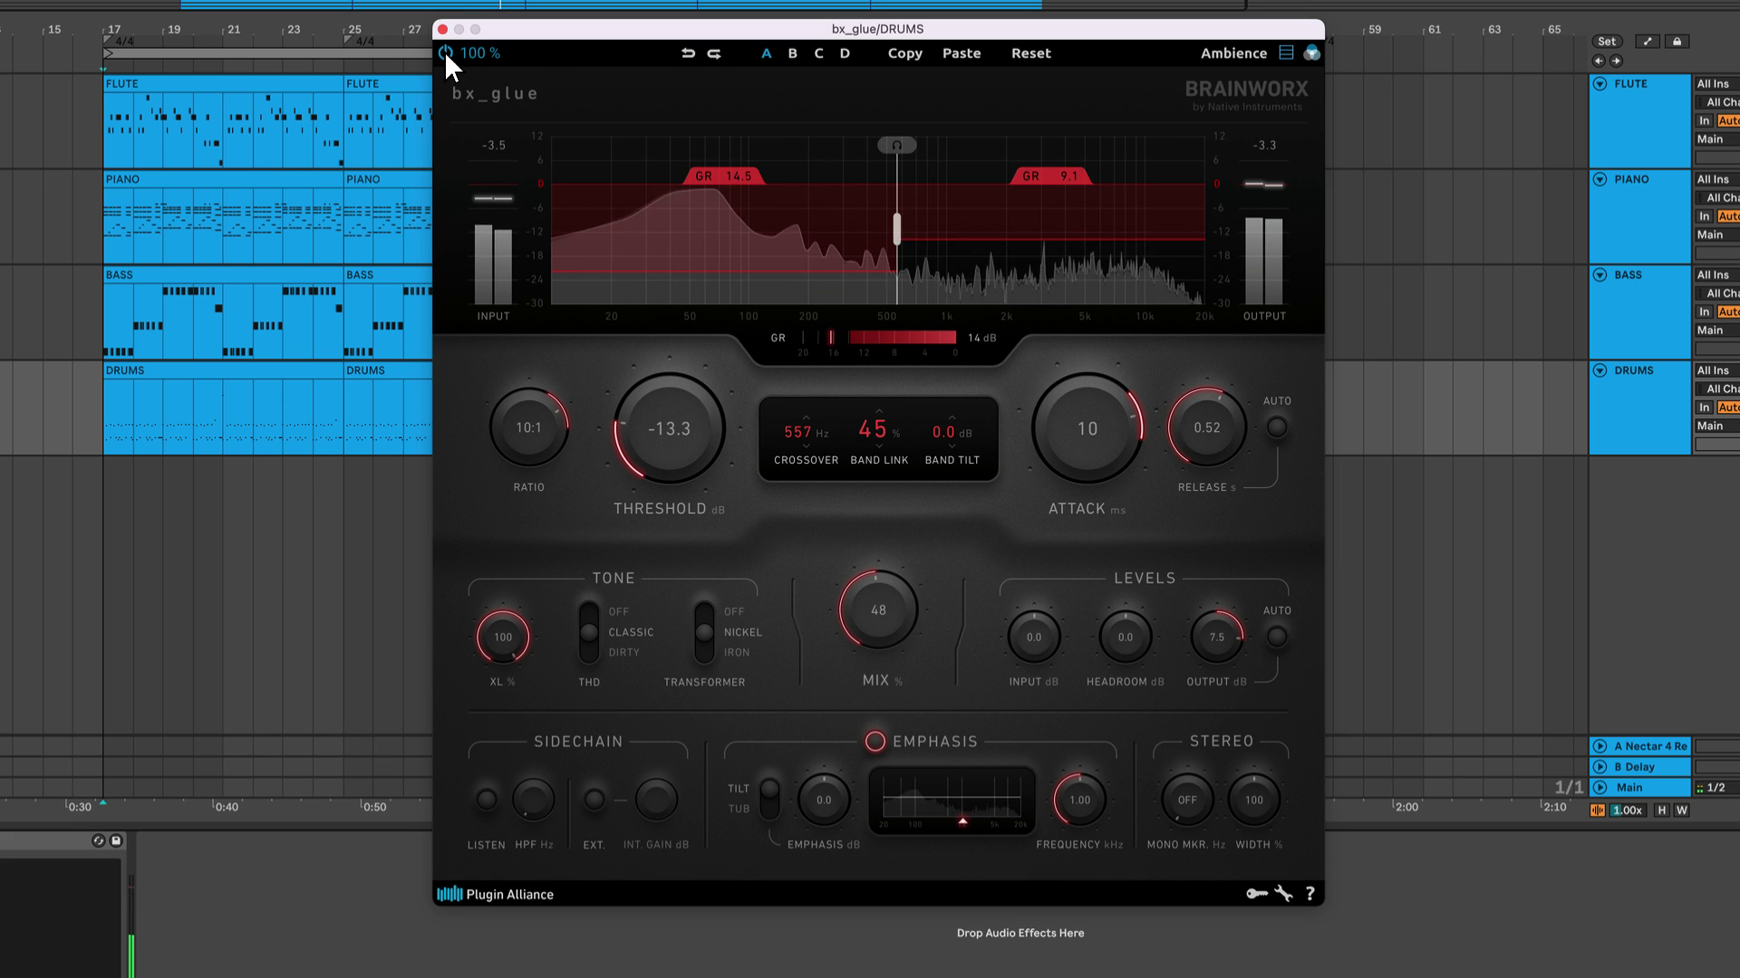
key("space")
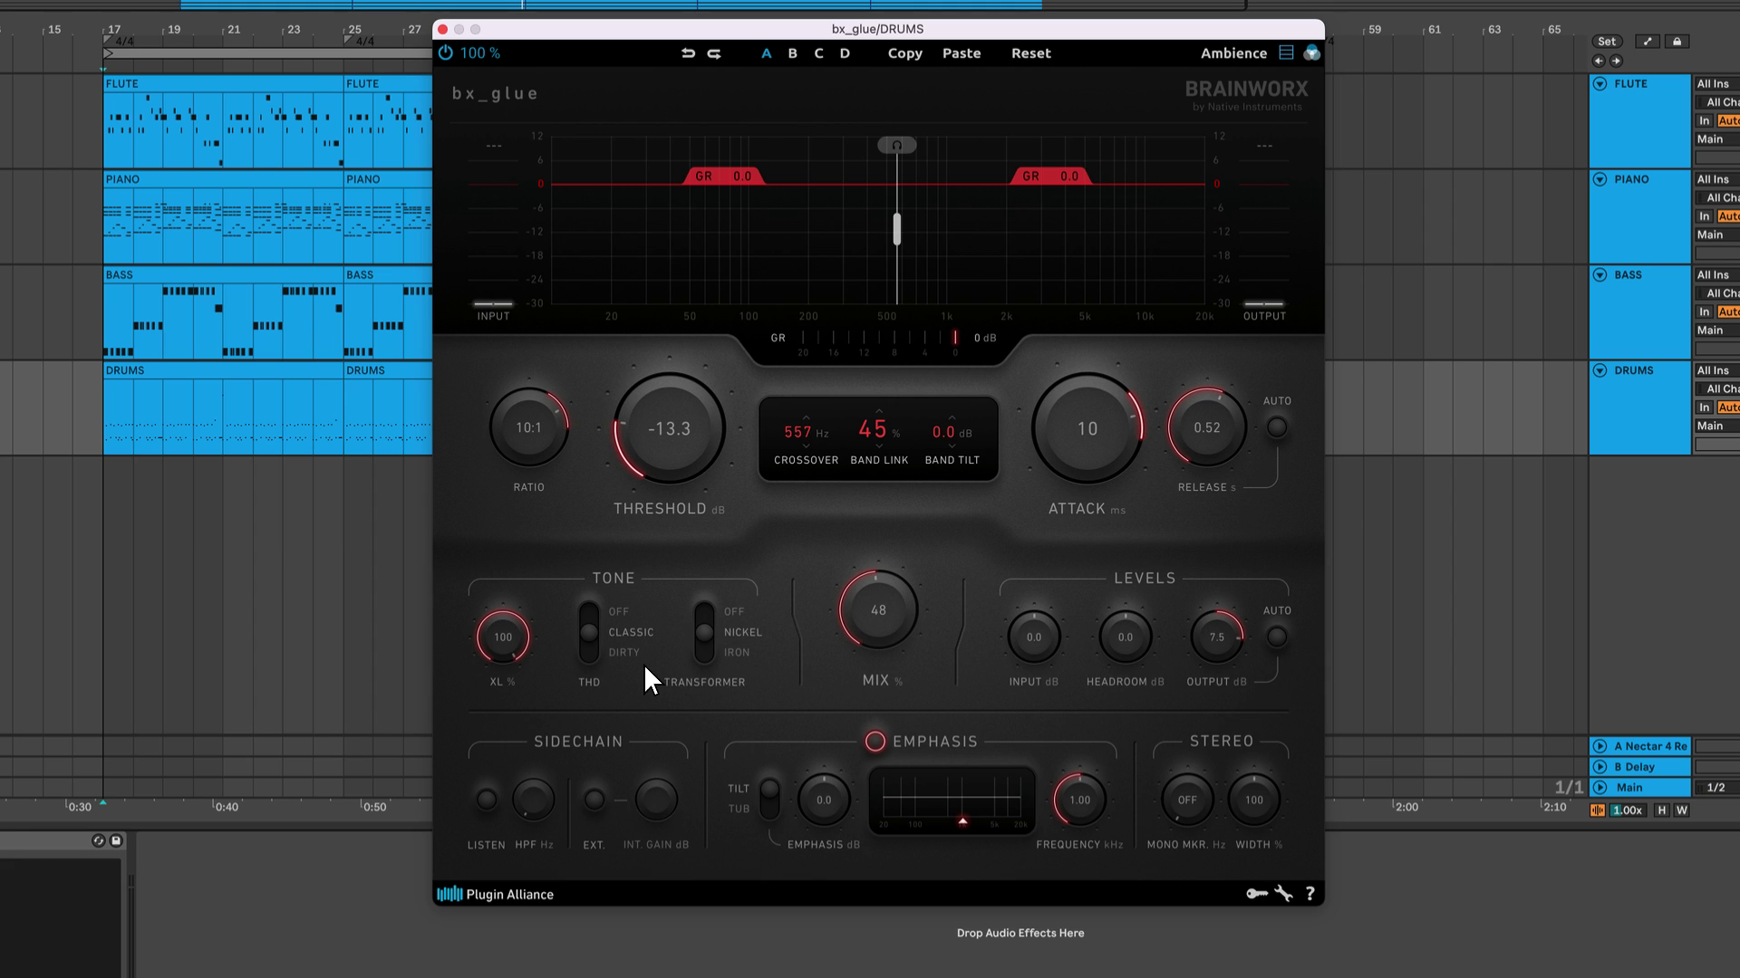
- Audition the DRUMS THD modes Off, Classic and Dirty during playback, and leave THD off
left_click(594, 643)
left_click(650, 606)
key("space")
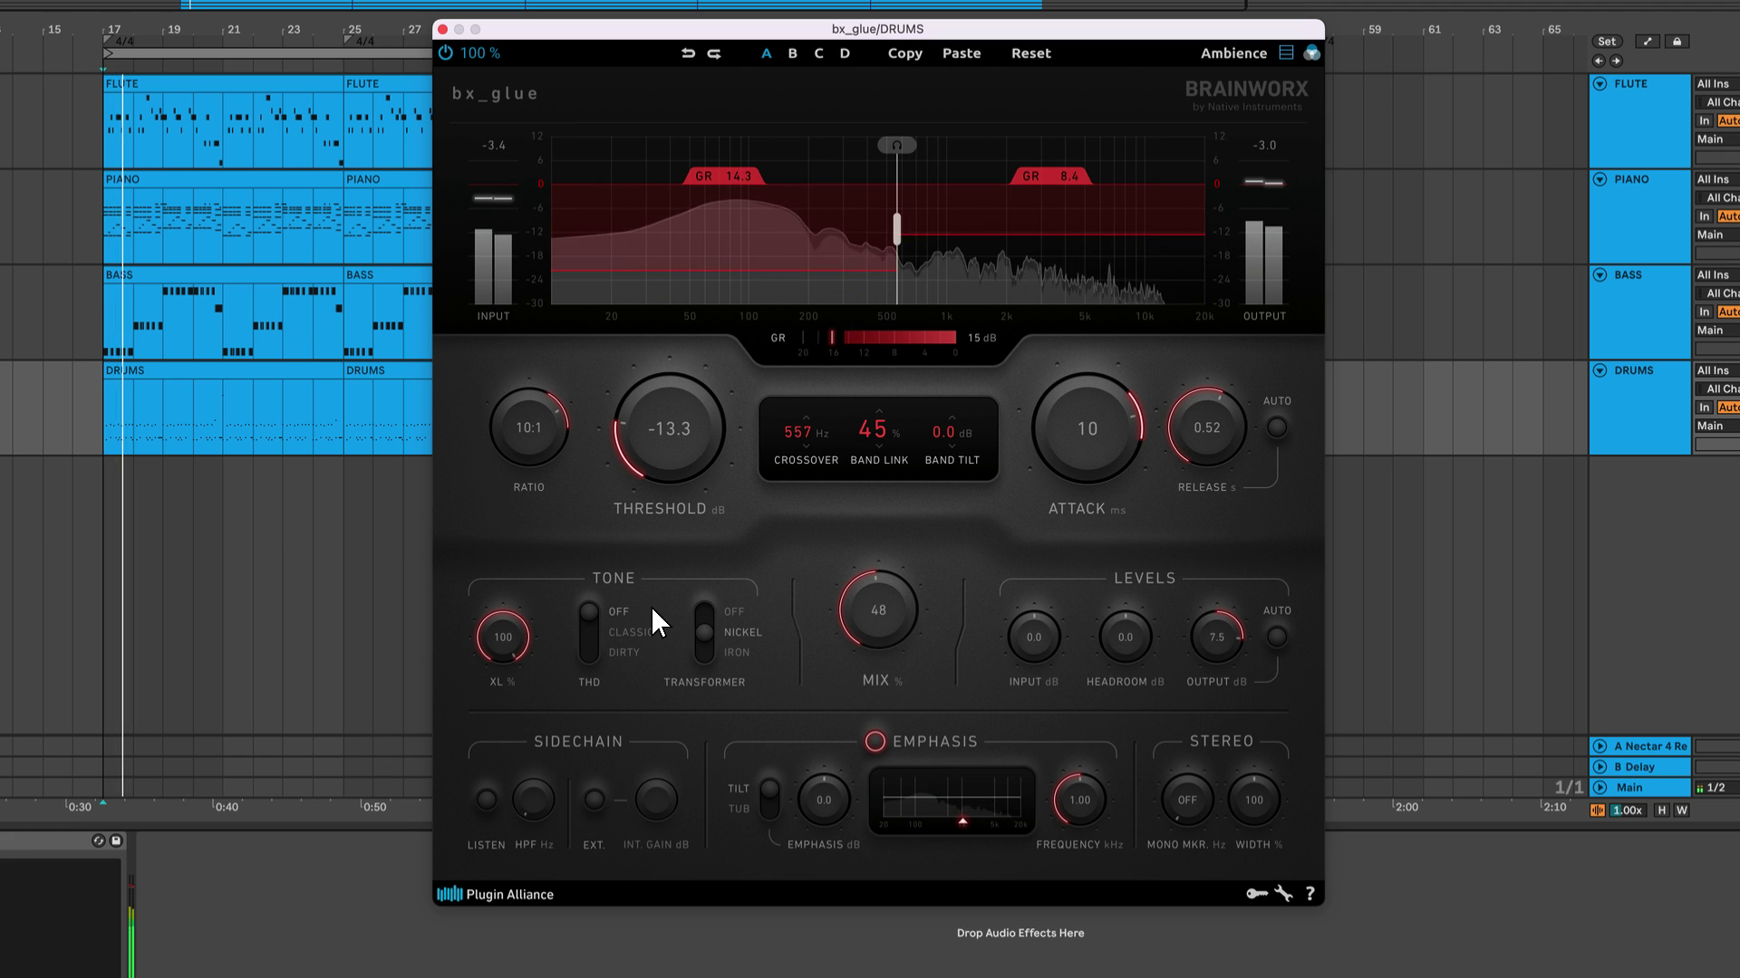
left_click(642, 638)
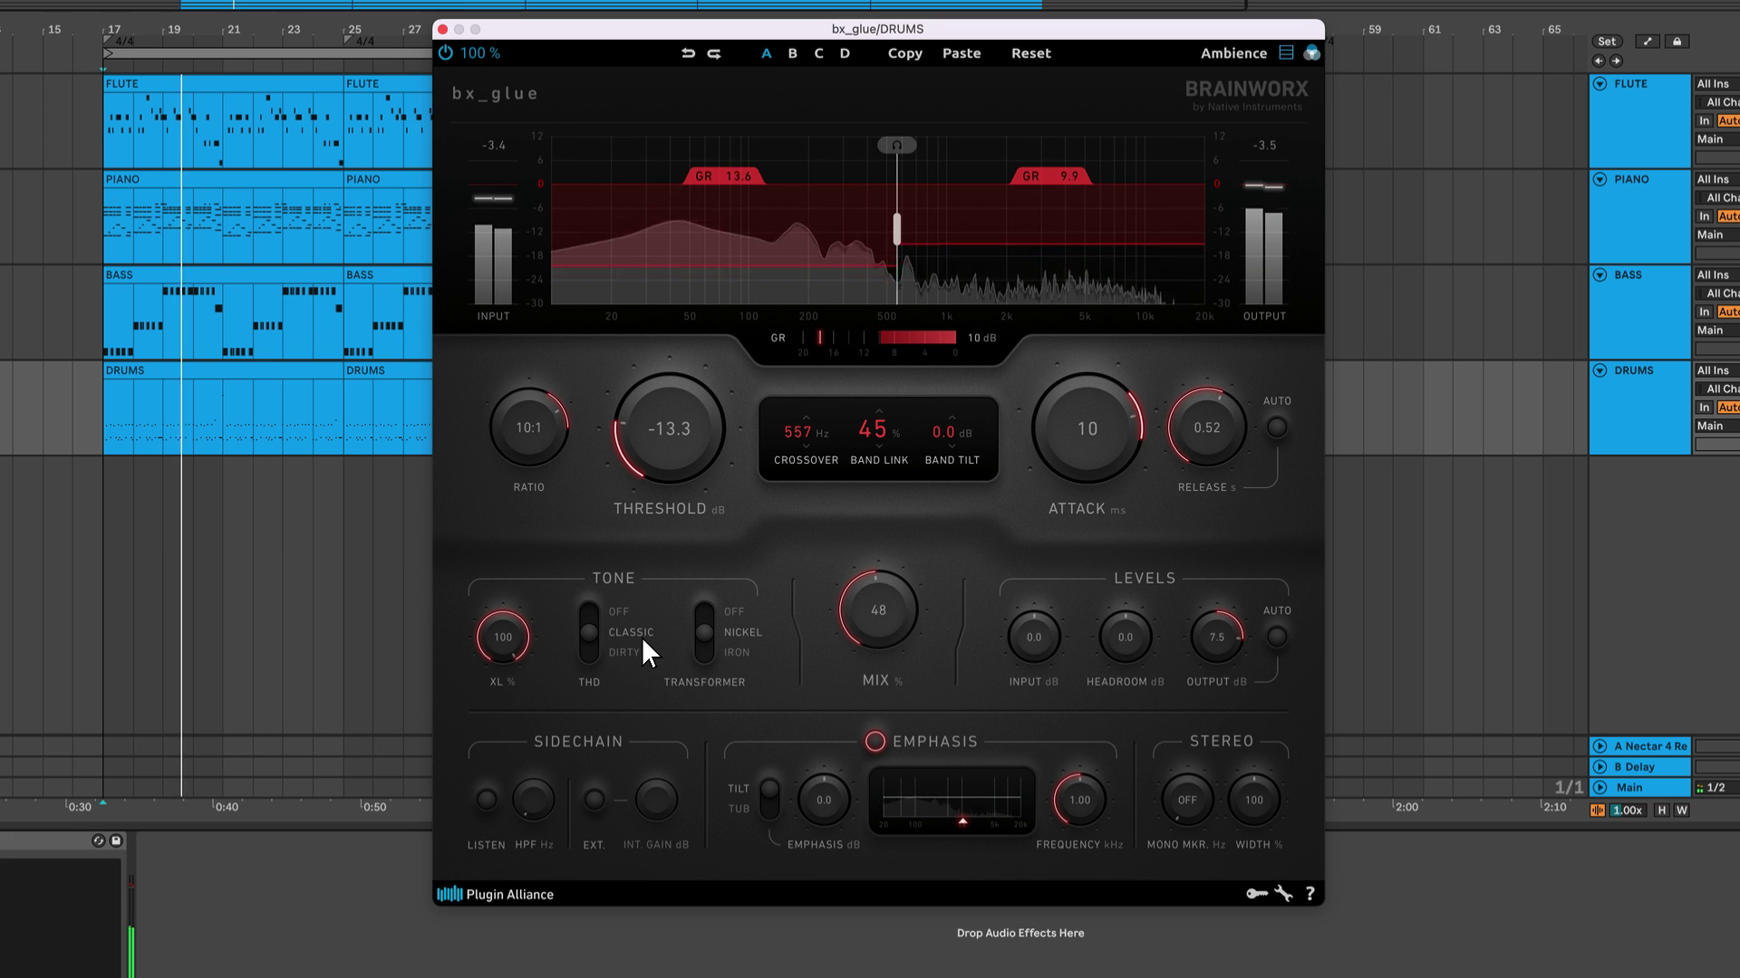
left_click(633, 653)
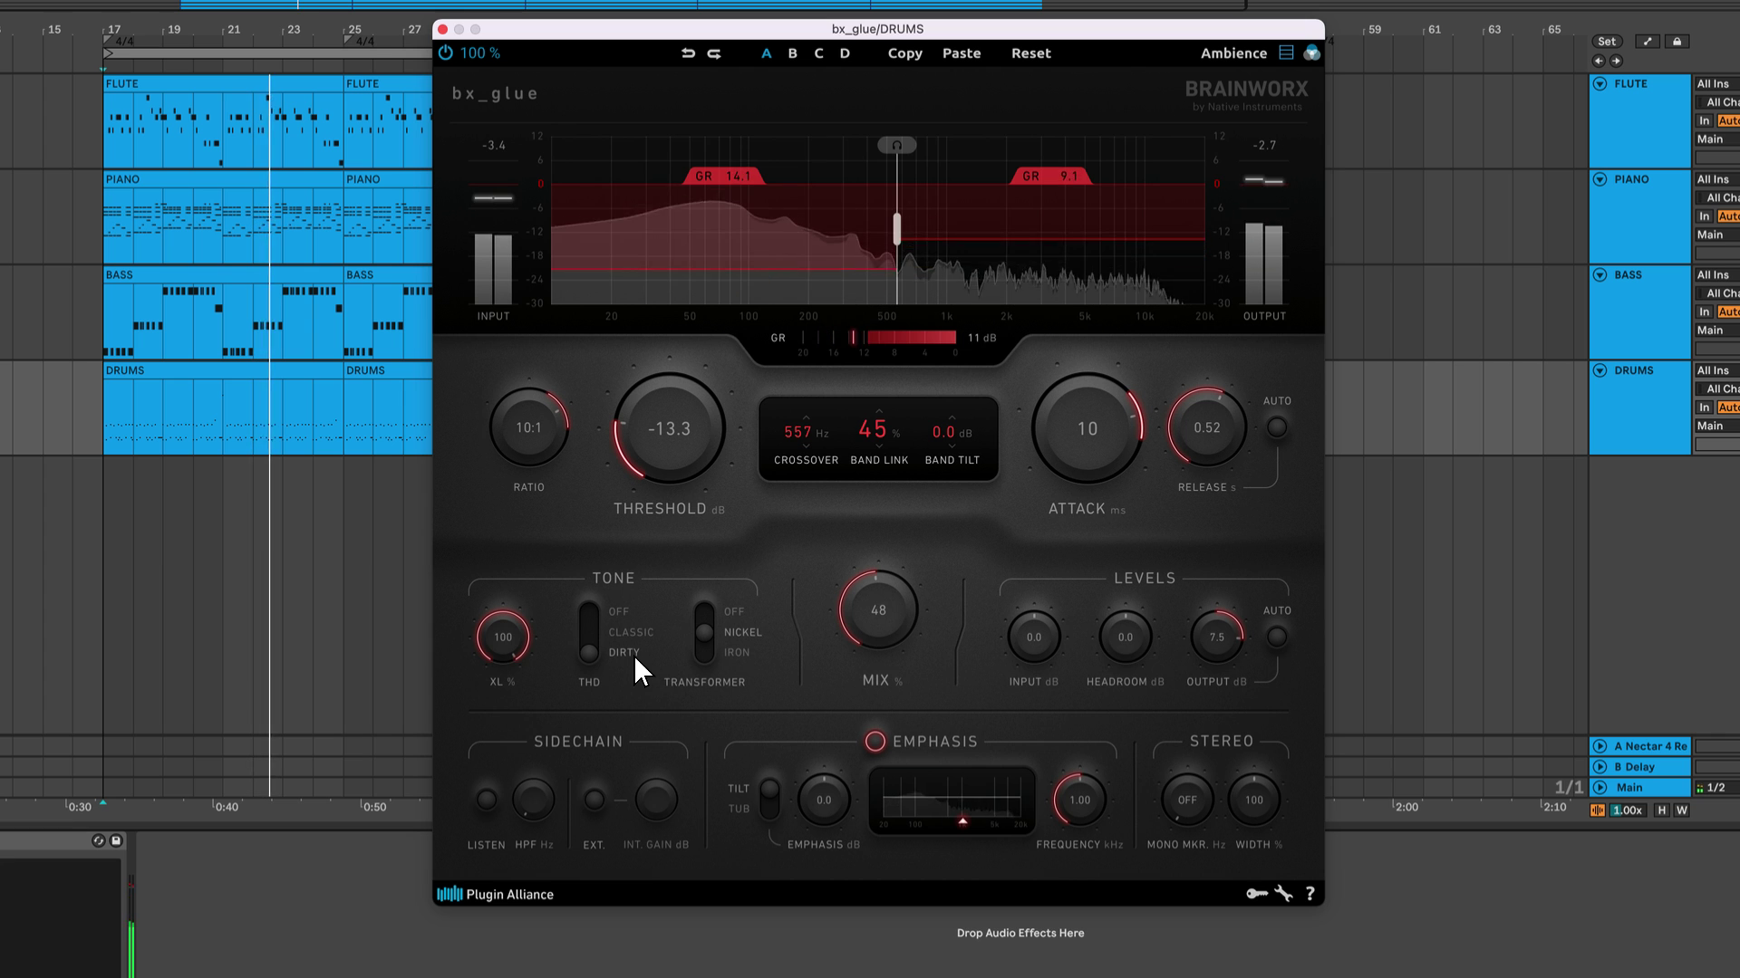
left_click(623, 617)
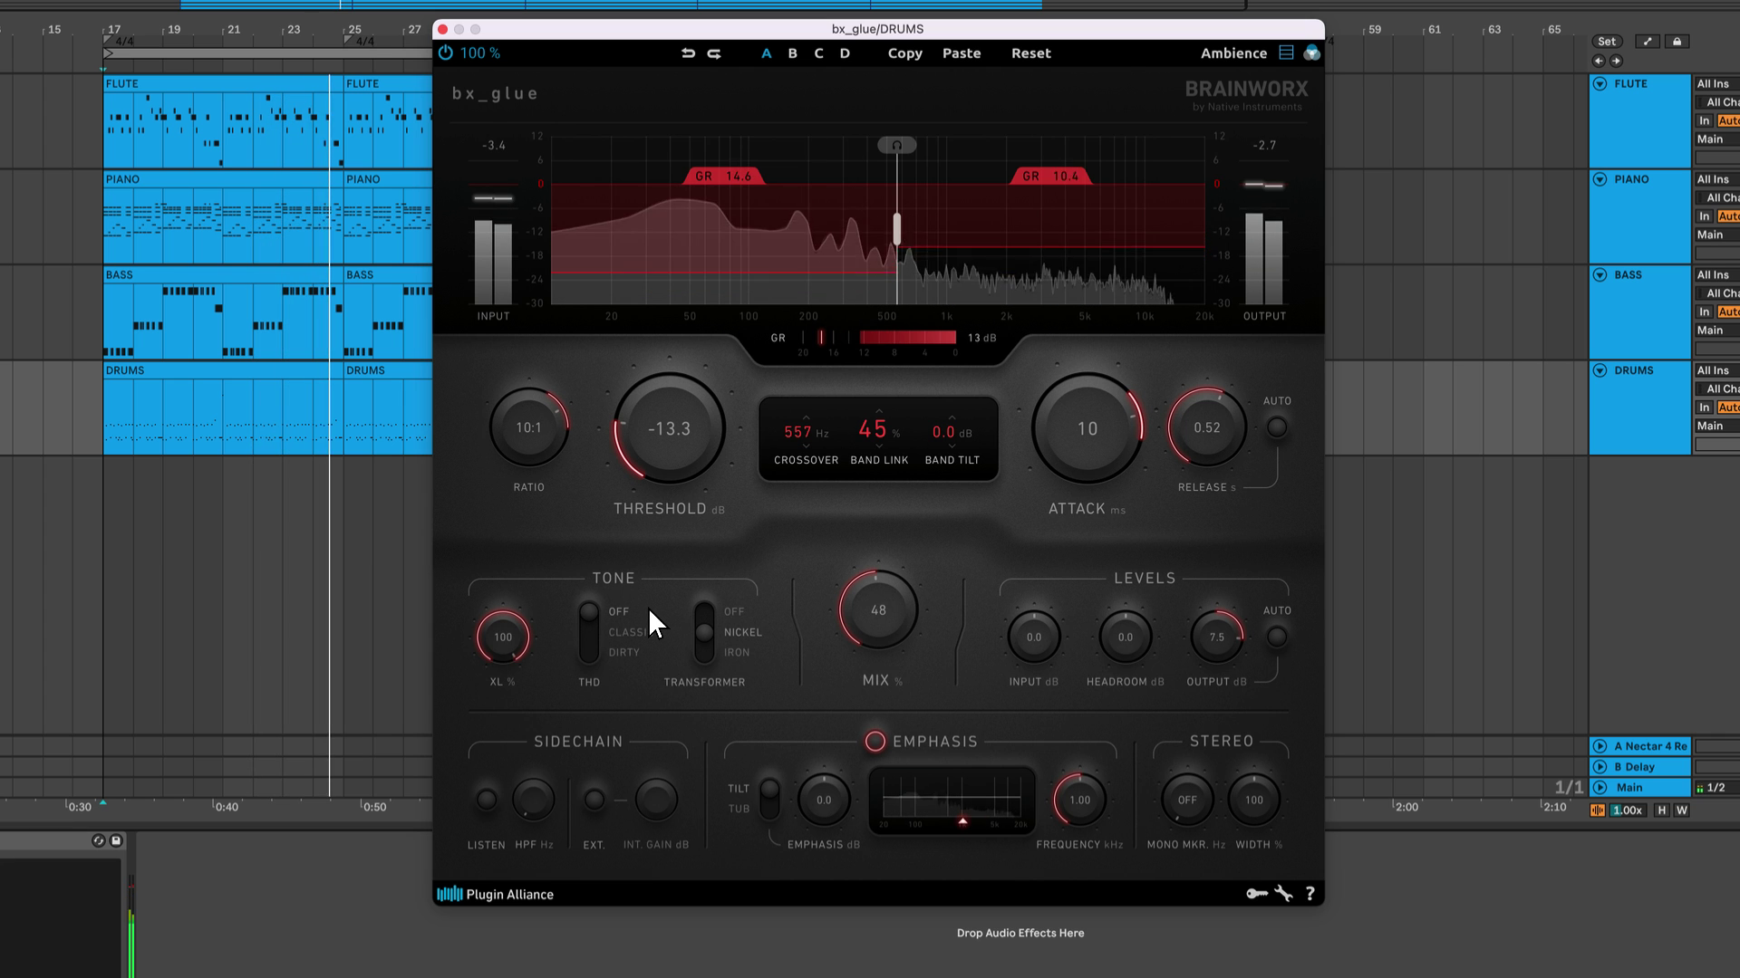
key("space")
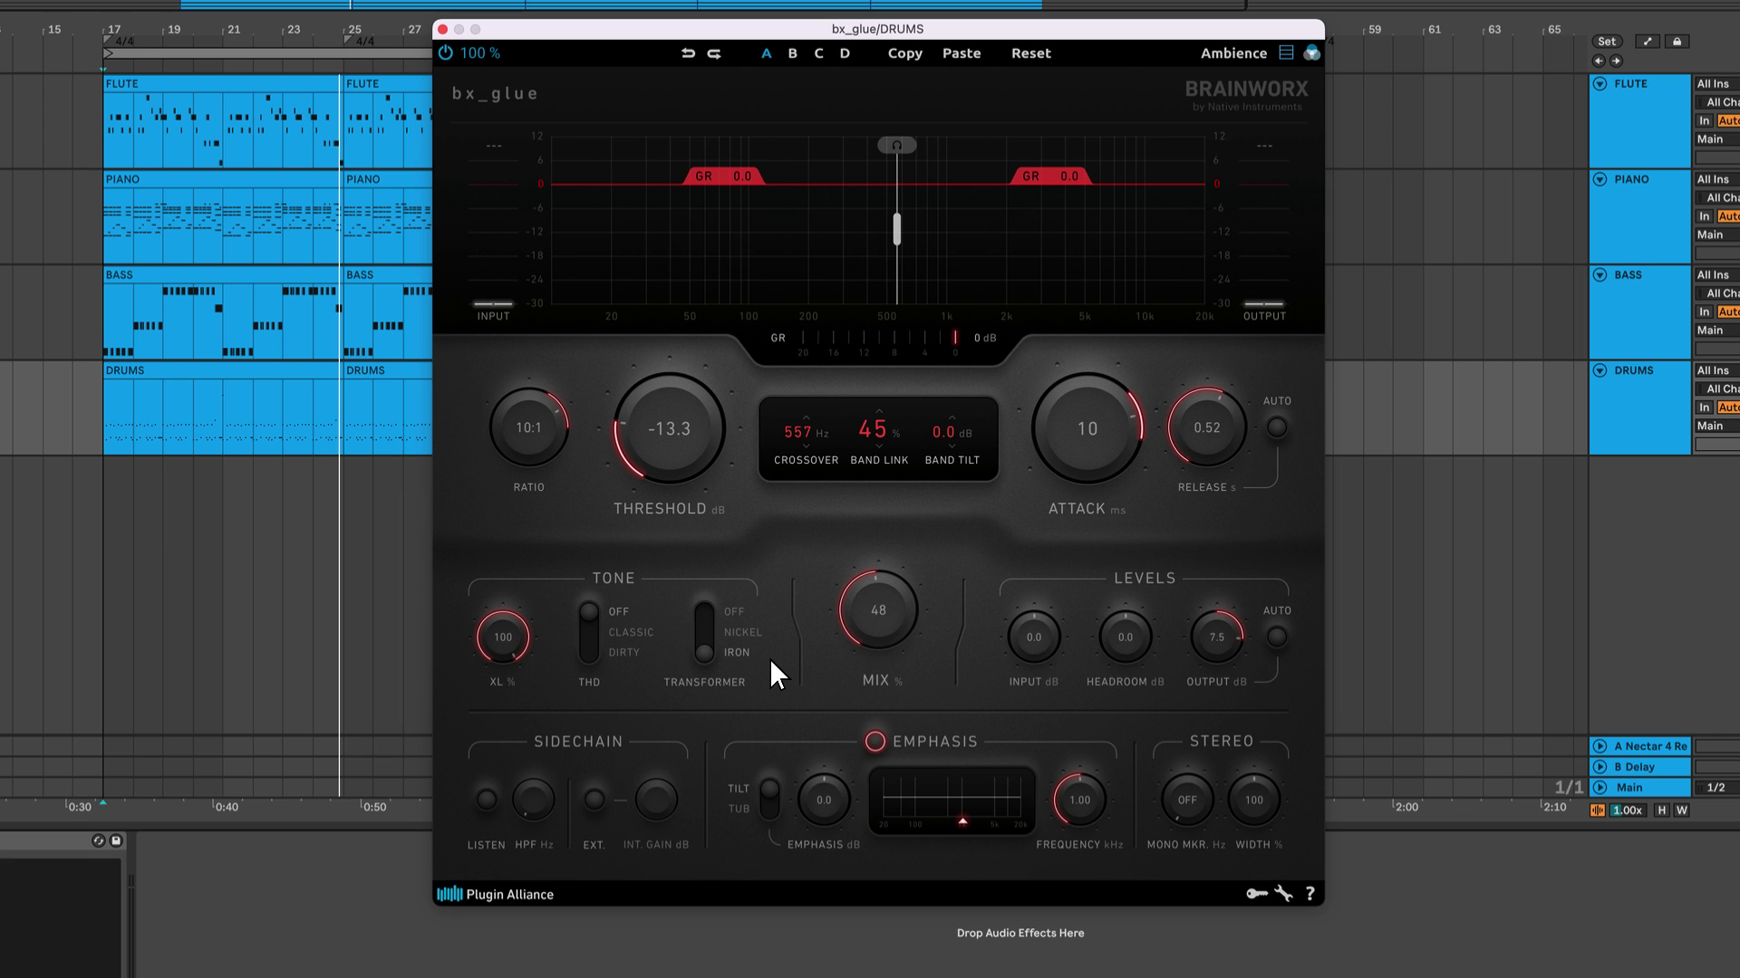
- Audition the DRUMS transformer modes Off, Nickel and Iron during playback, and leave the transformer off
left_click(768, 610)
key("space")
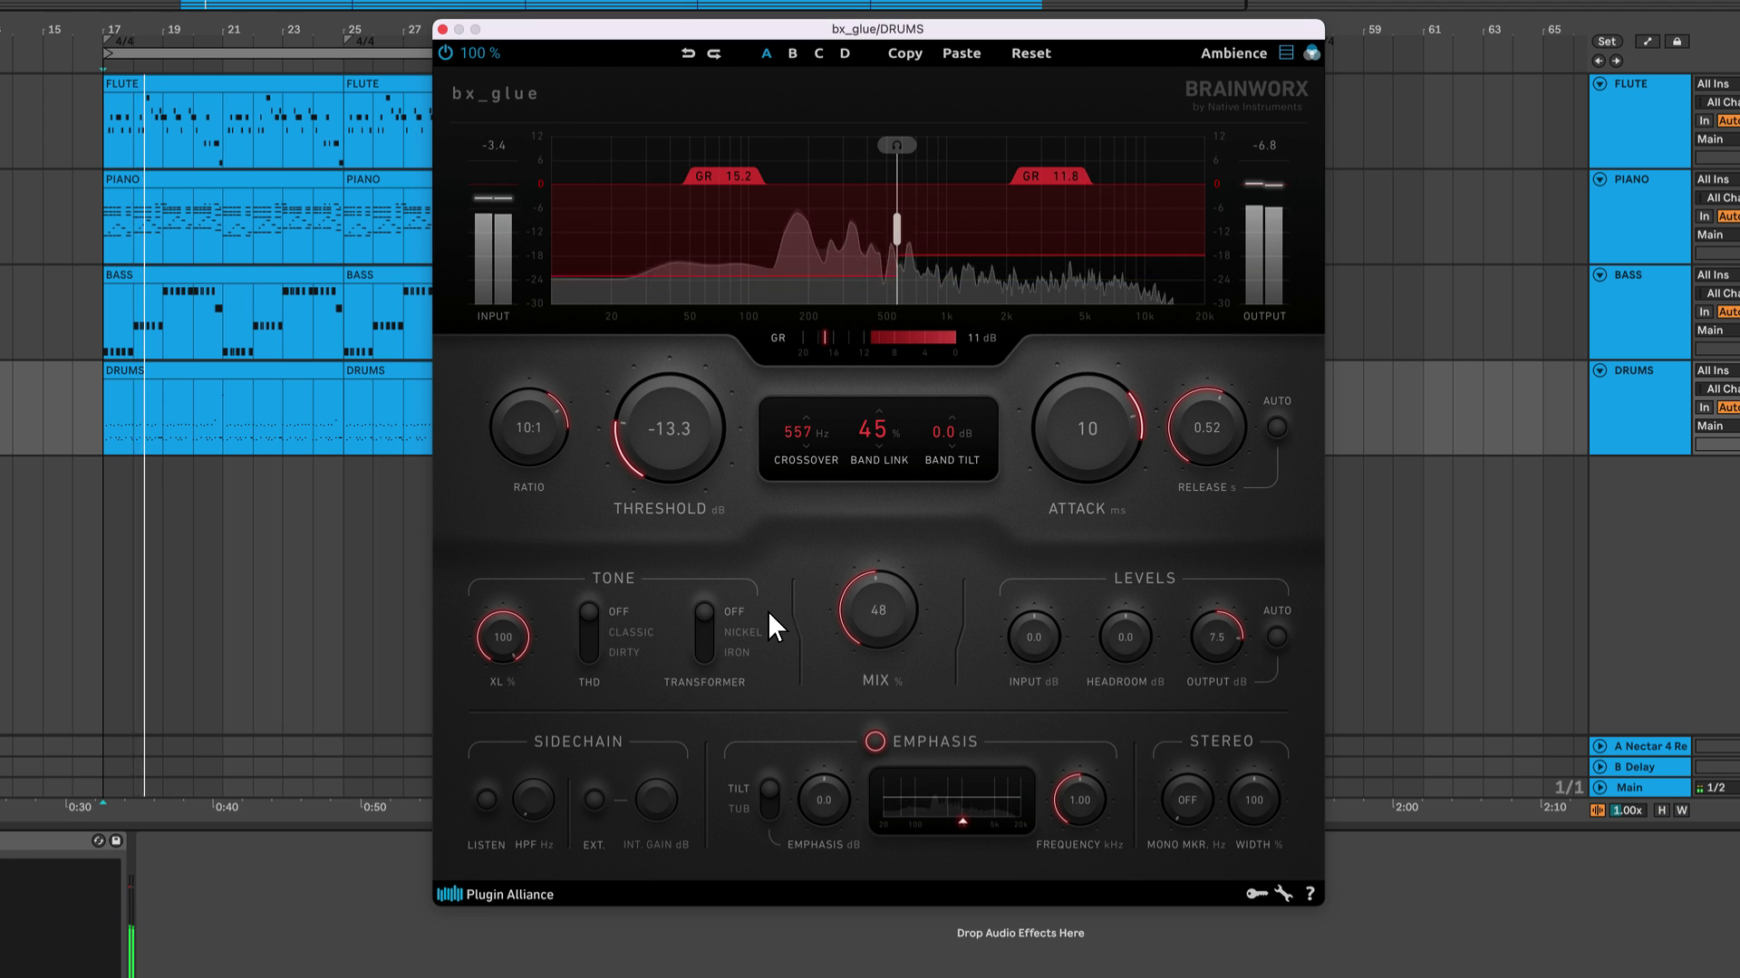
left_click(754, 634)
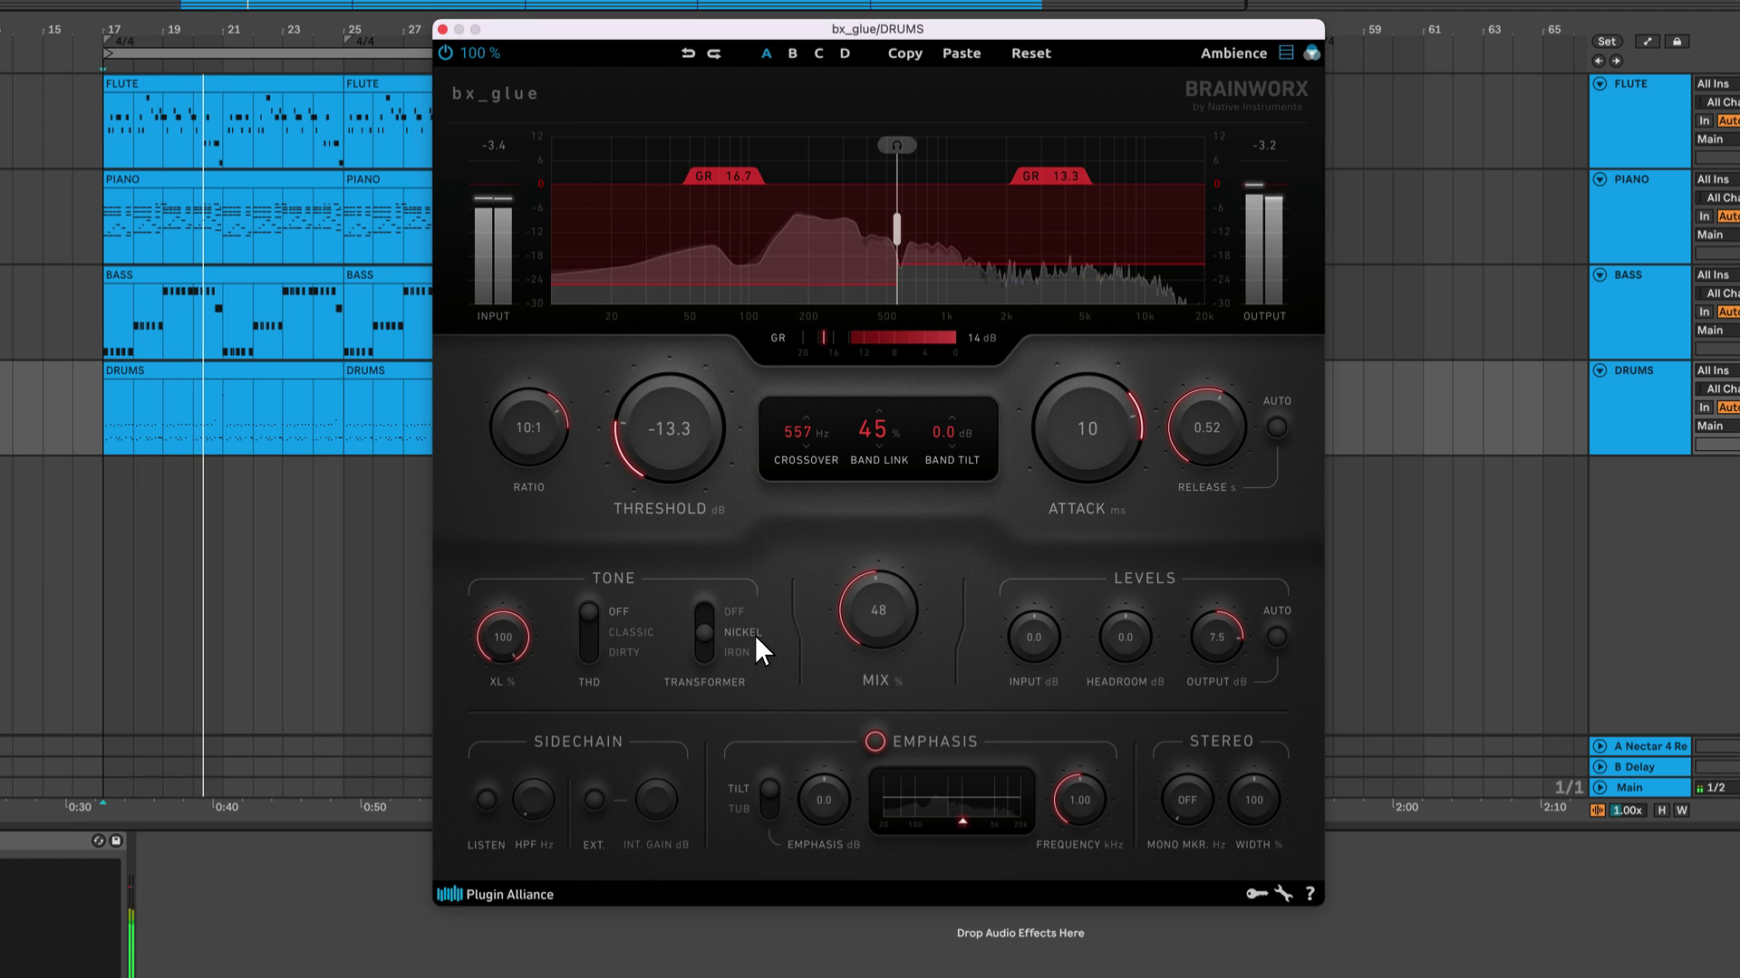
left_click(748, 660)
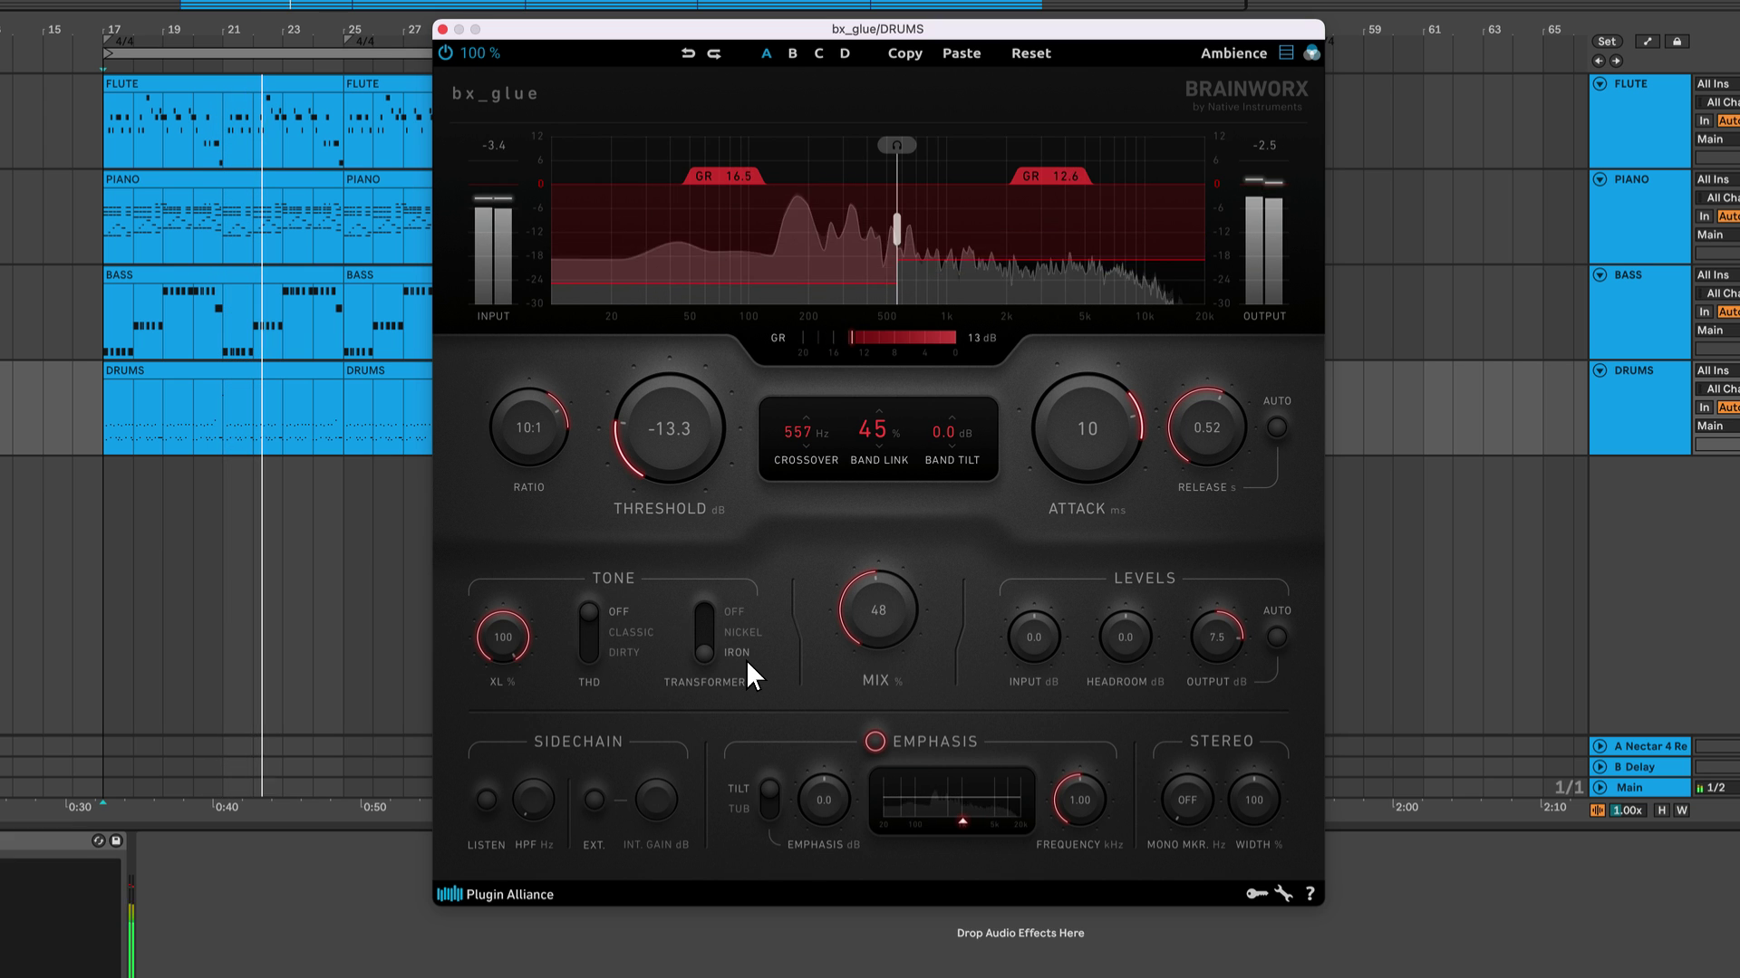
left_click(736, 616)
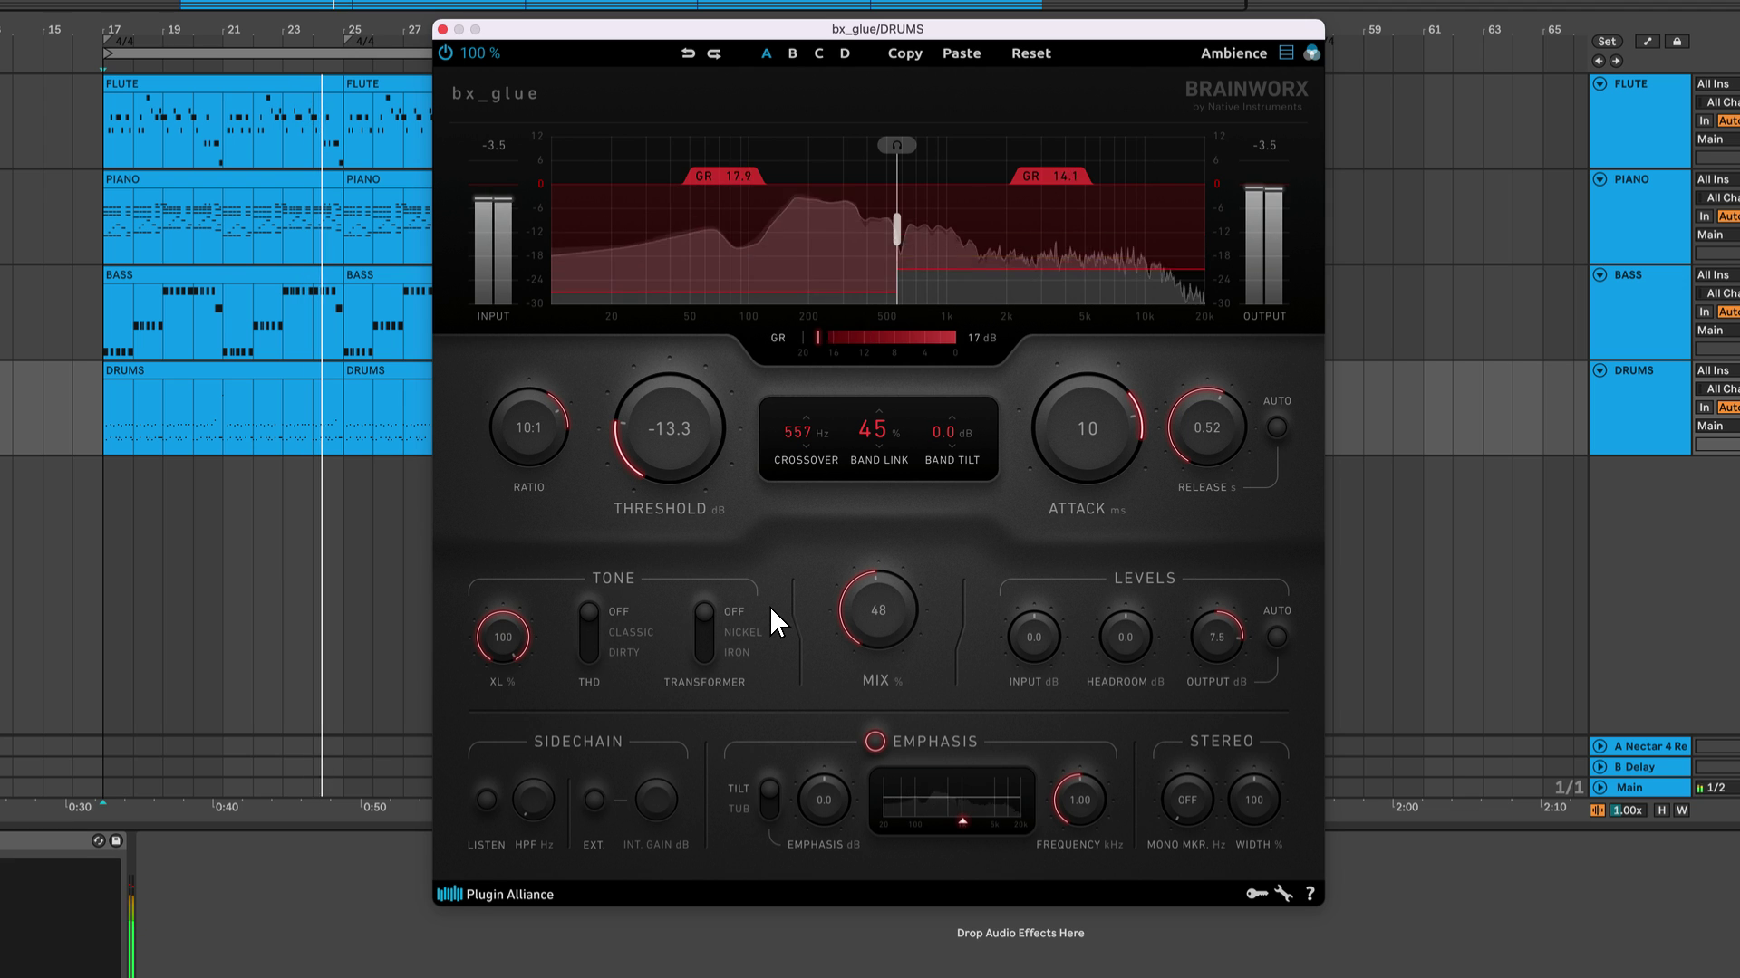
key("space")
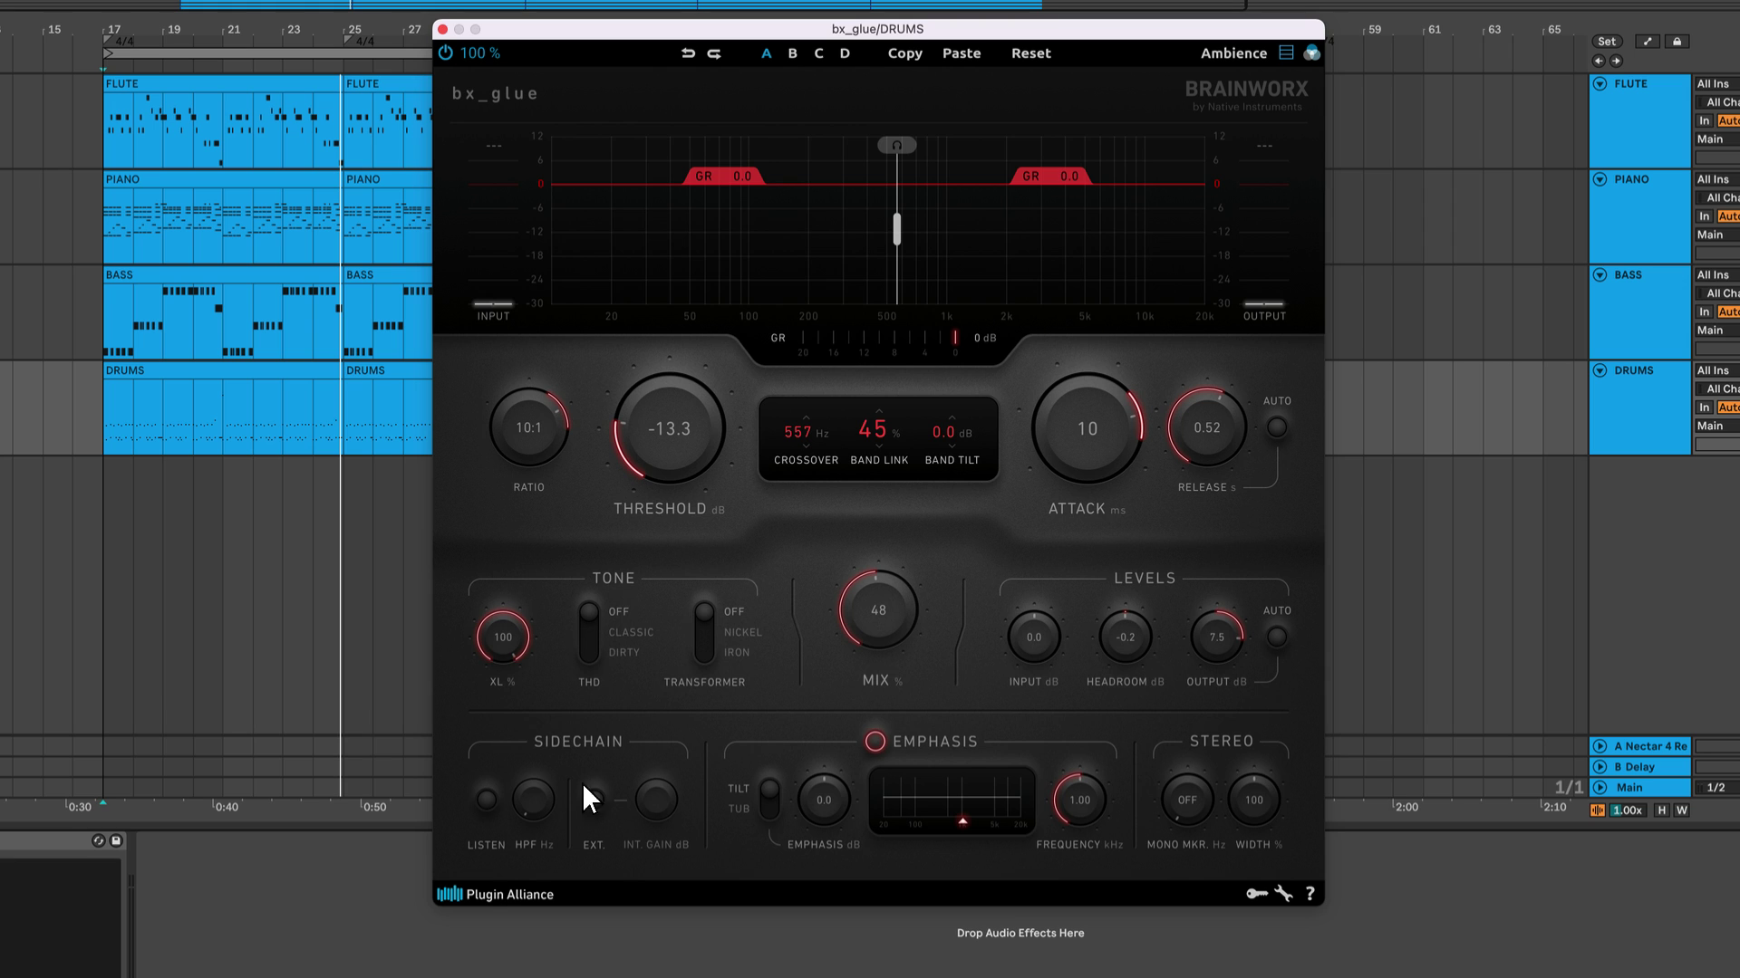
- Enable sidechain listen on the DRUMS compressor and adjust the sidechain high-pass filter while playing
left_click_drag(542, 742, 546, 727)
left_click(487, 800)
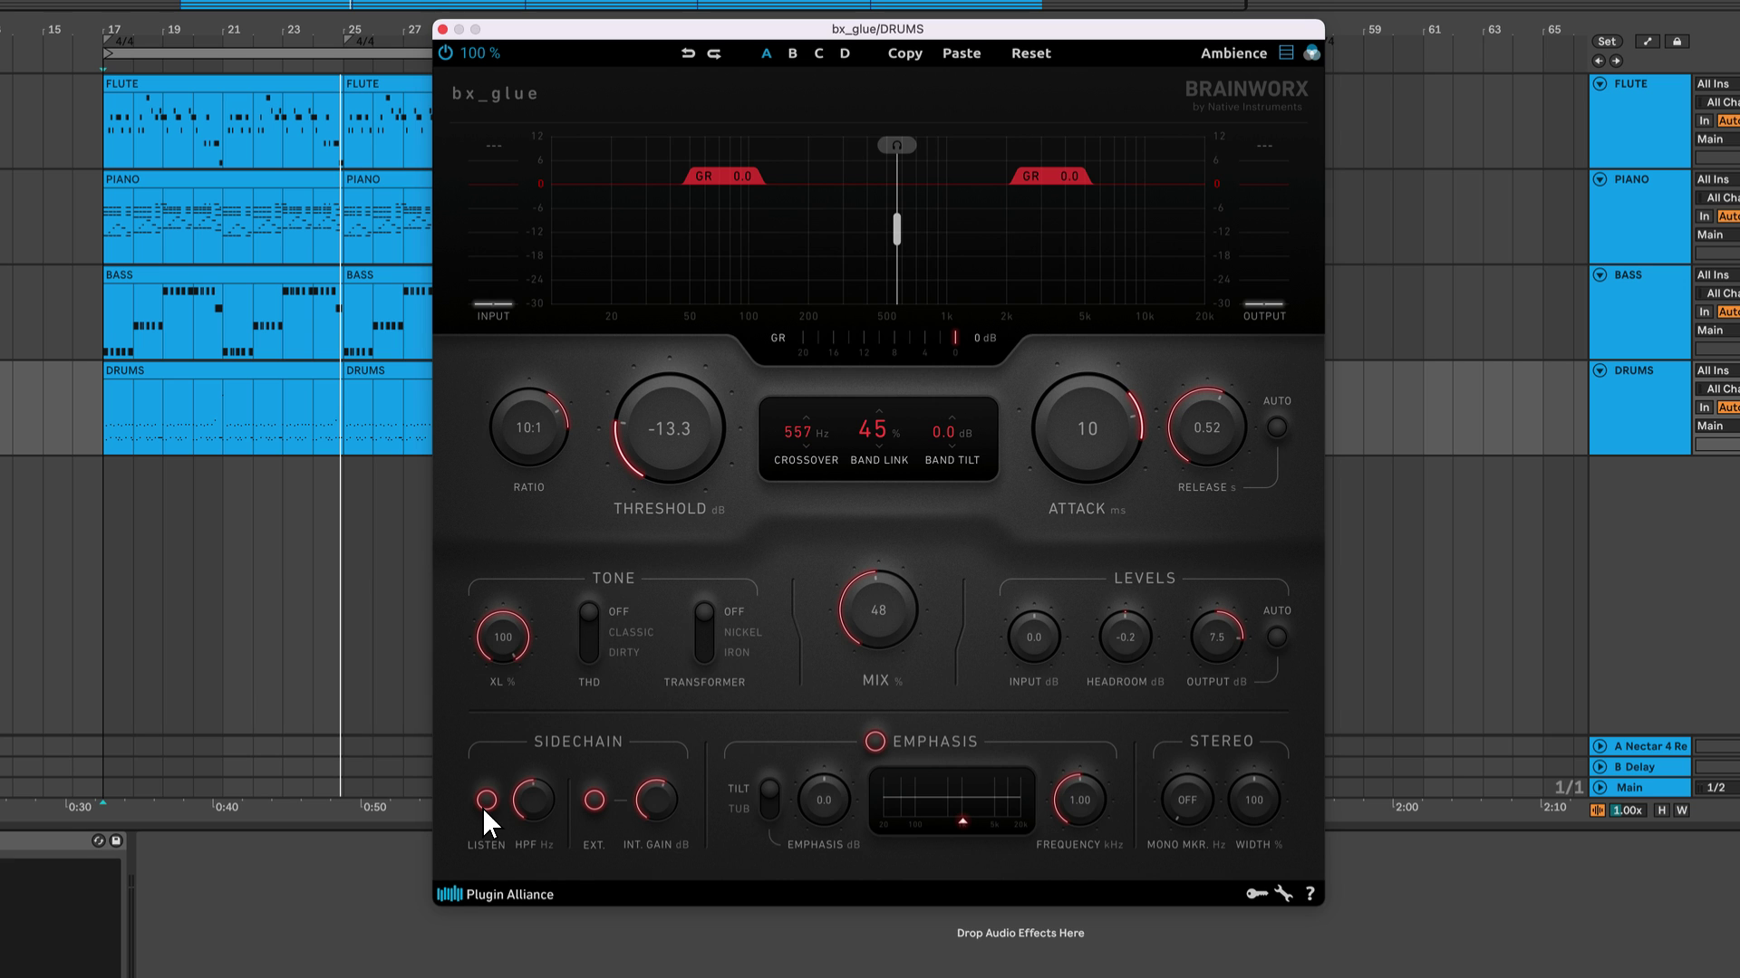
key("space")
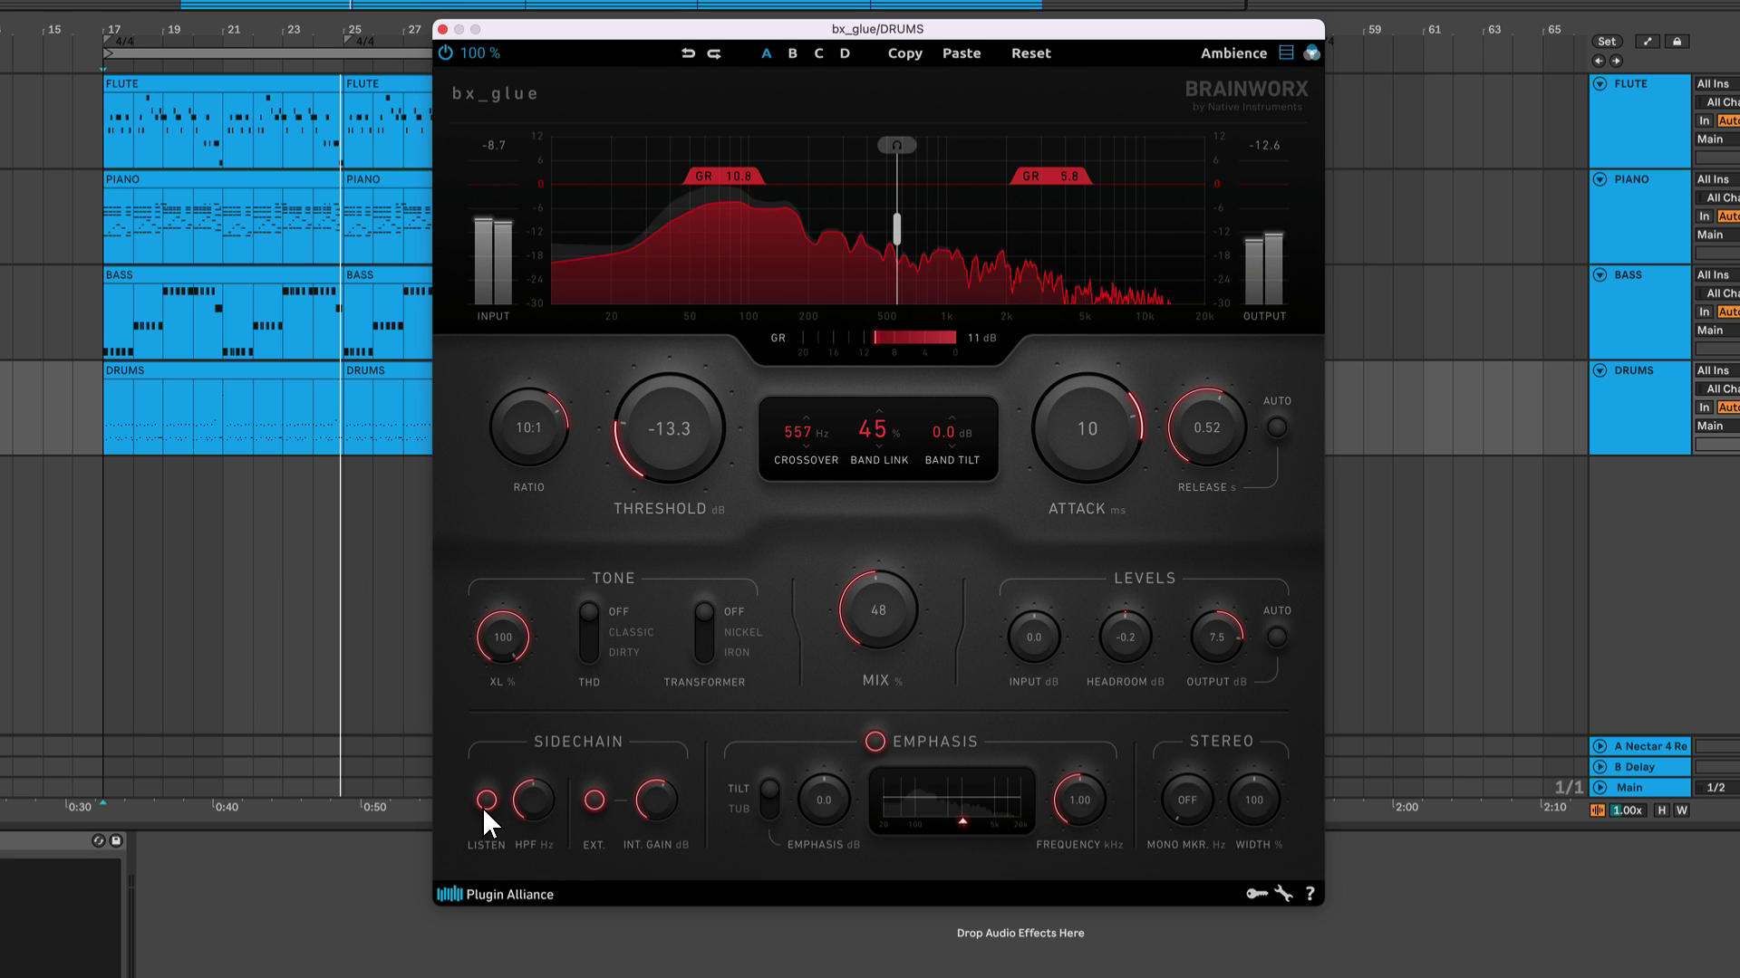
mouse_move(526, 809)
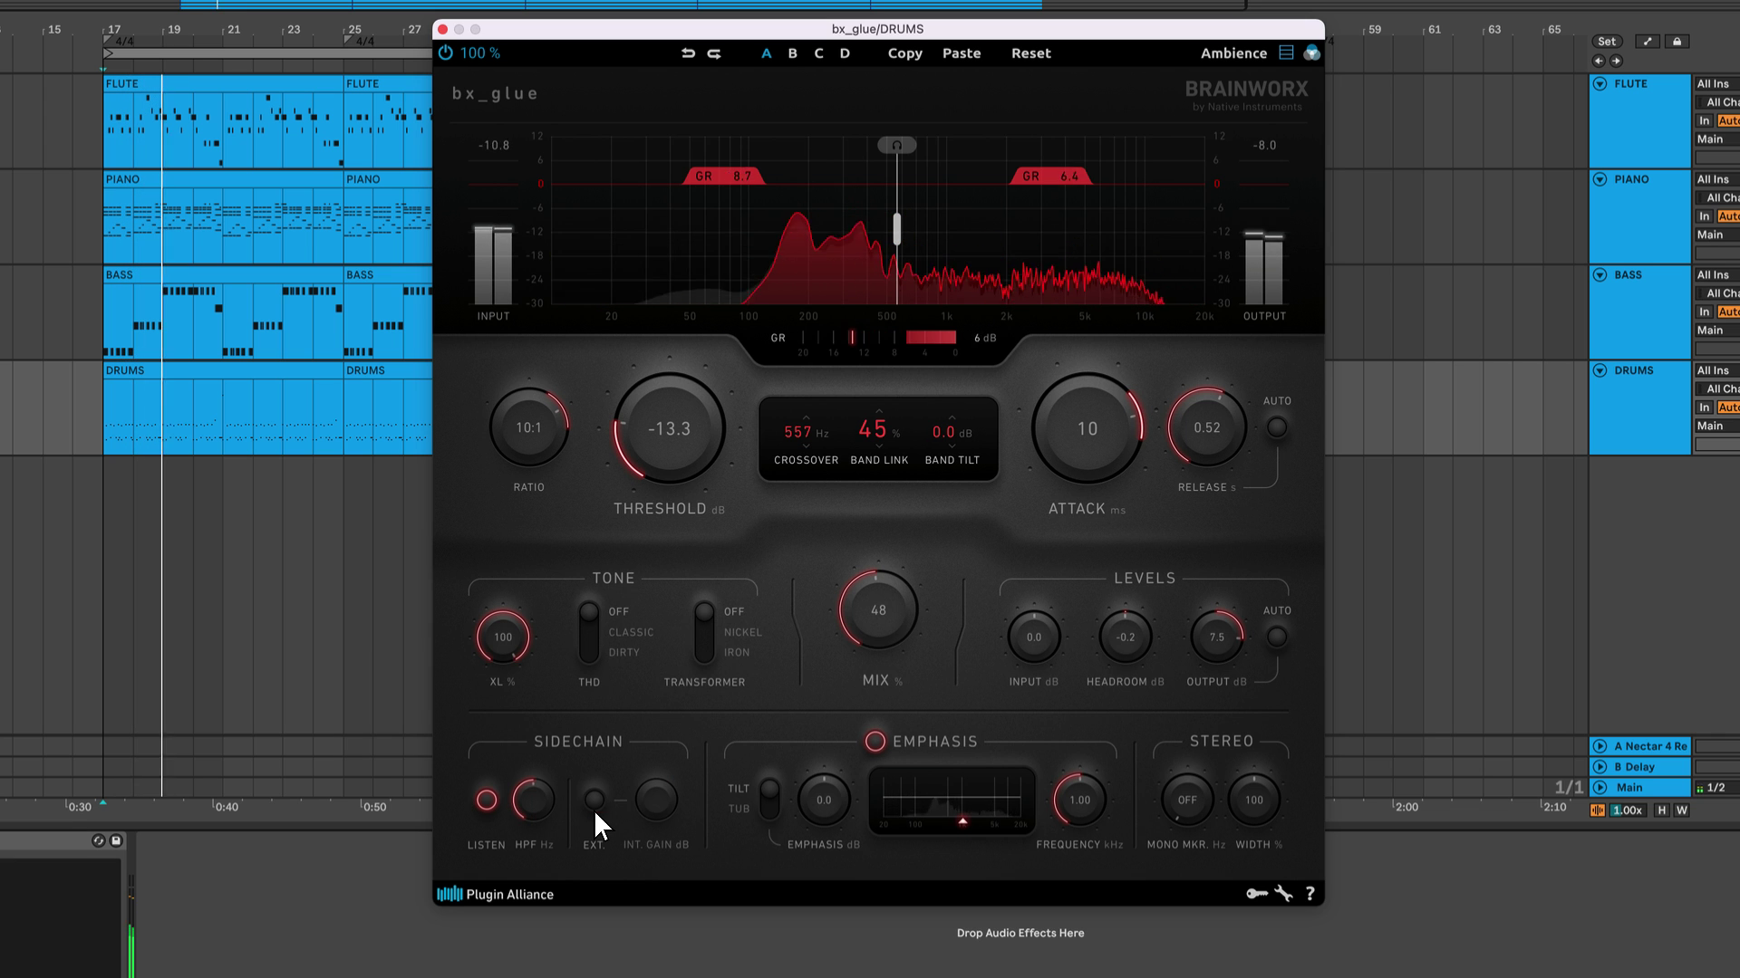
mouse_move(542, 808)
left_mouse_down()
mouse_move(573, 725)
mouse_move(551, 830)
mouse_move(589, 734)
mouse_move(540, 830)
left_mouse_up()
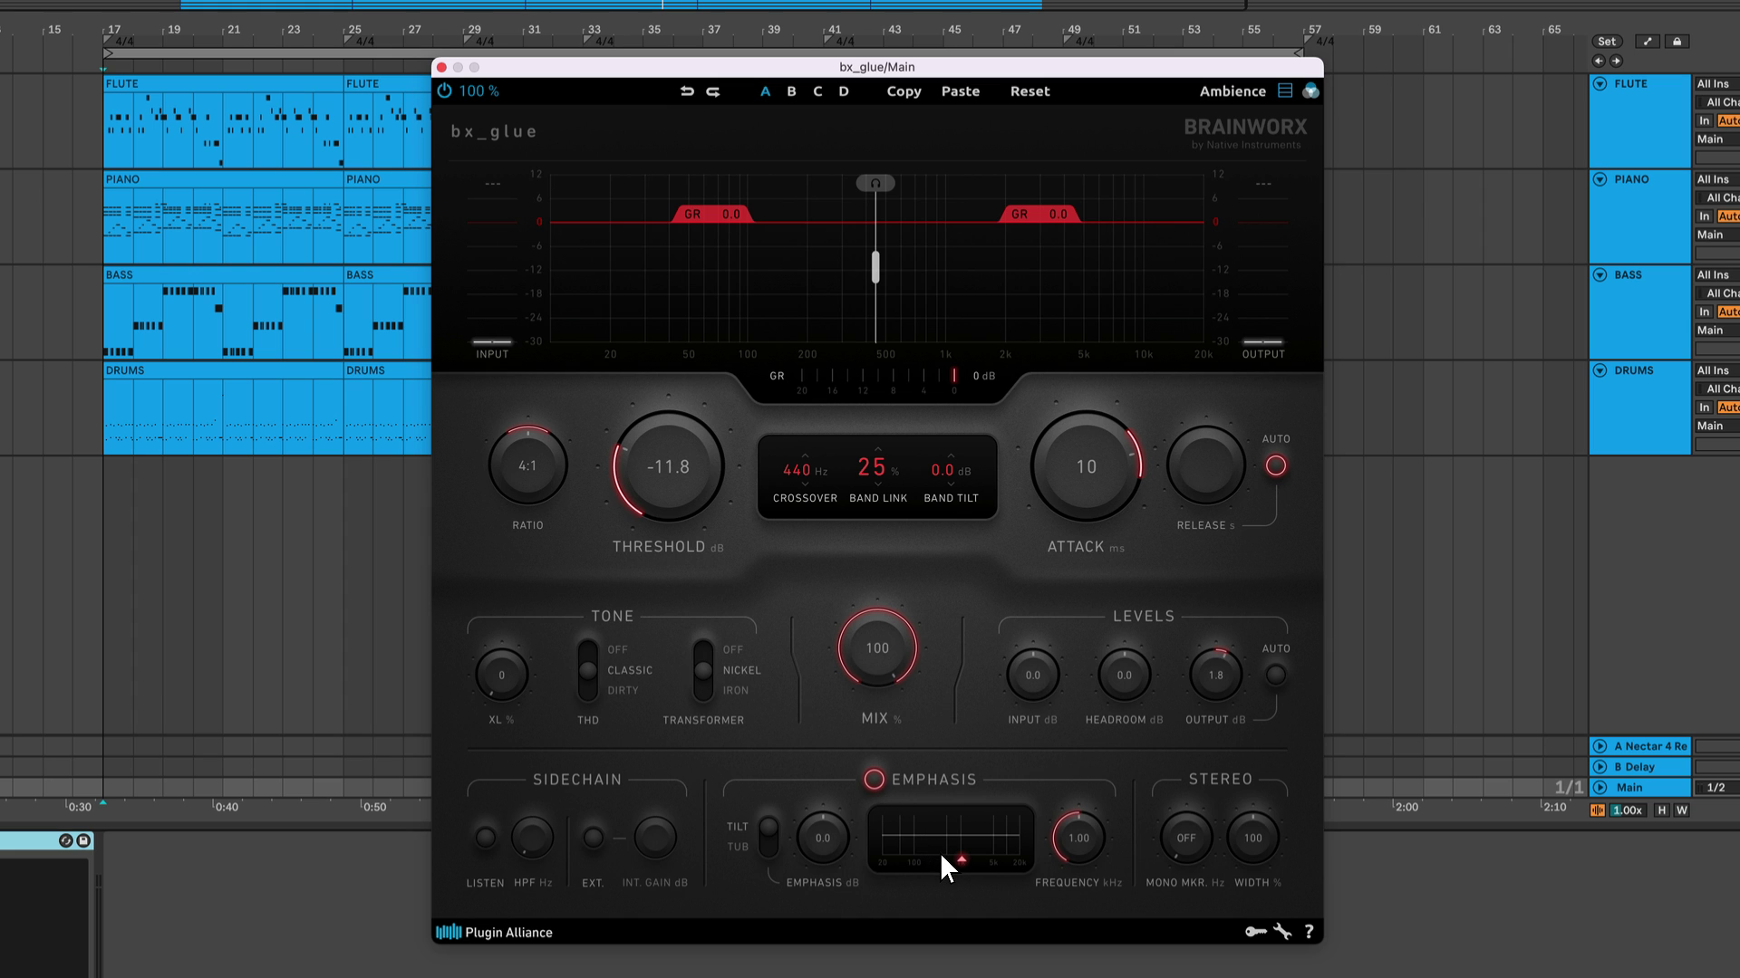
- On the Main compressor, try an 11.4 dB emphasis, set its frequency to 1.16 kHz, and reset the emphasis to 0.0 dB
left_click_drag(837, 839, 829, 752)
mouse_move(1085, 830)
left_mouse_down()
mouse_move(1084, 903)
mouse_move(1076, 801)
left_mouse_up()
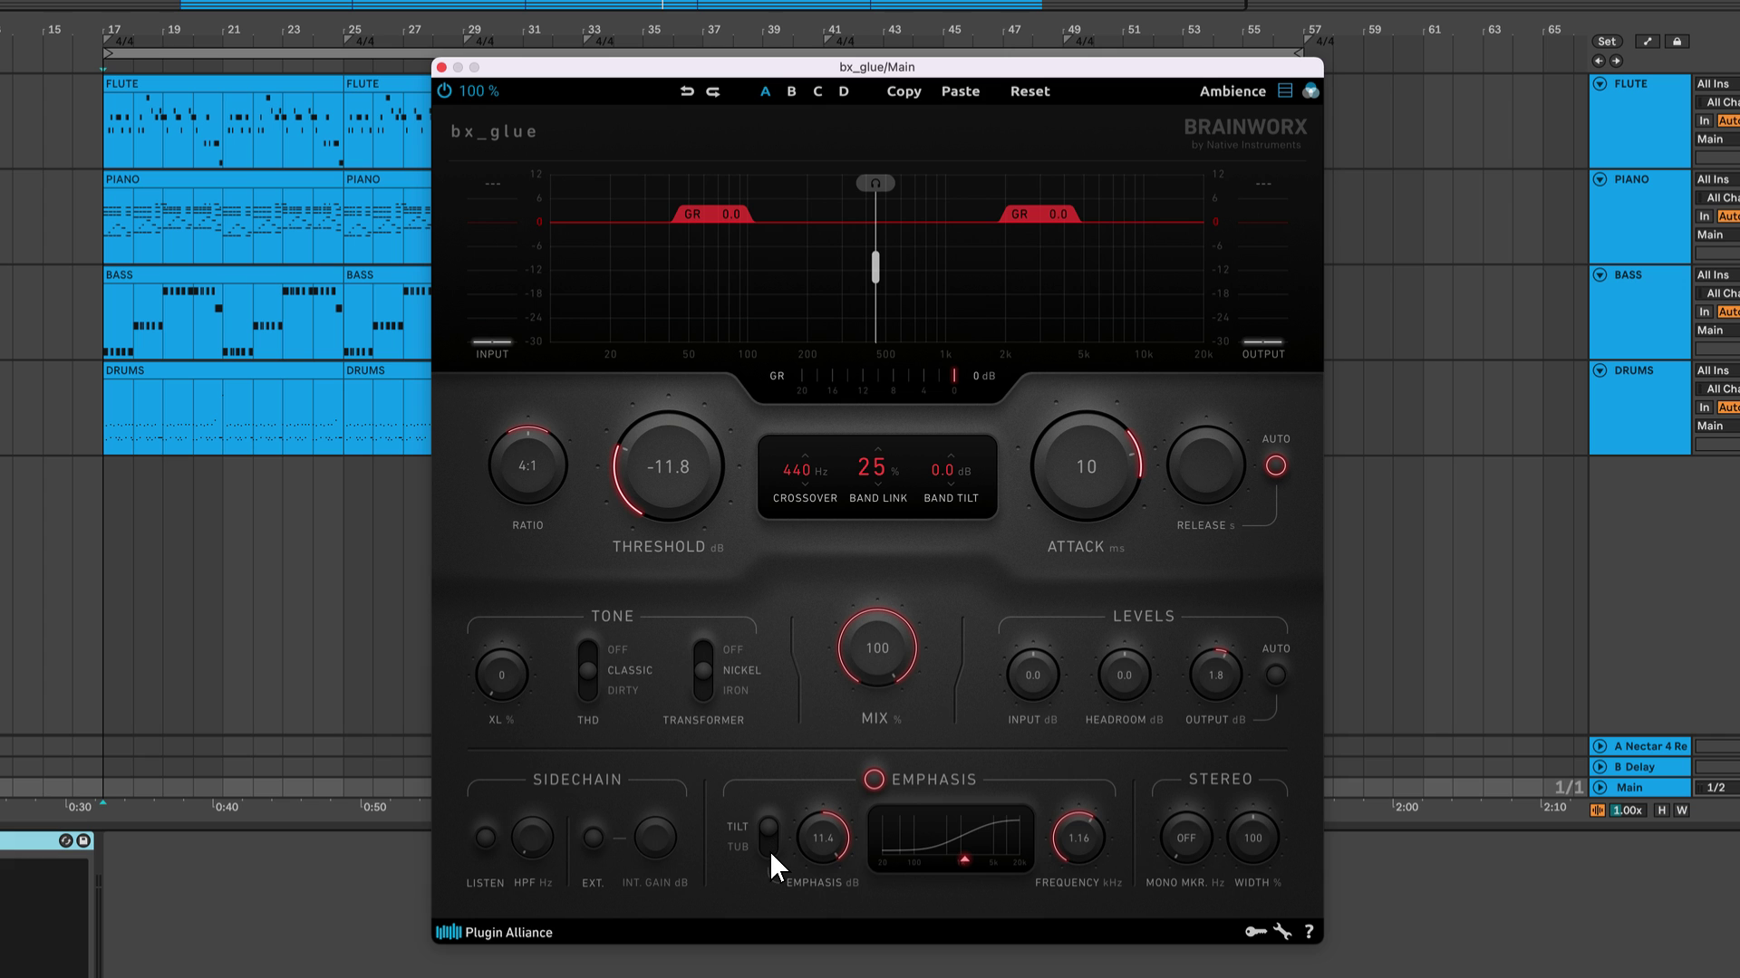
double_click(831, 846)
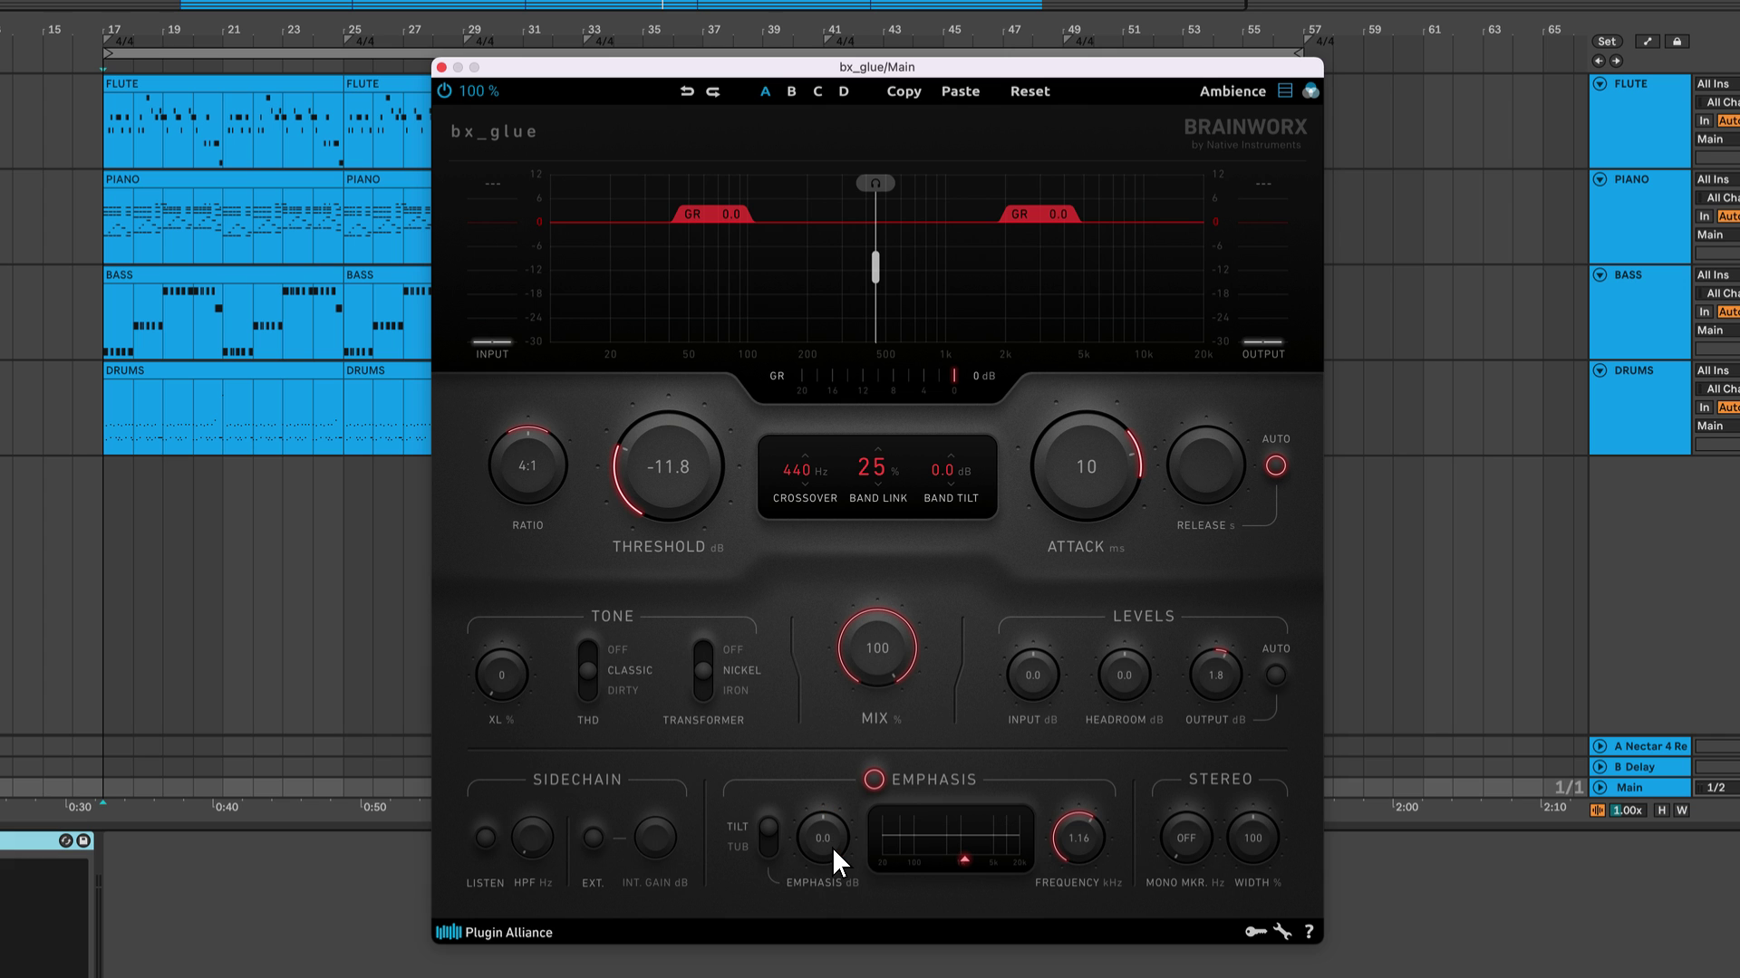
- Audition the Main compressor's tilt emphasis at 12.0 dB and -12.0 dB during playback, and switch emphasis off to compare
key("space")
left_click_drag(832, 845, 856, 770)
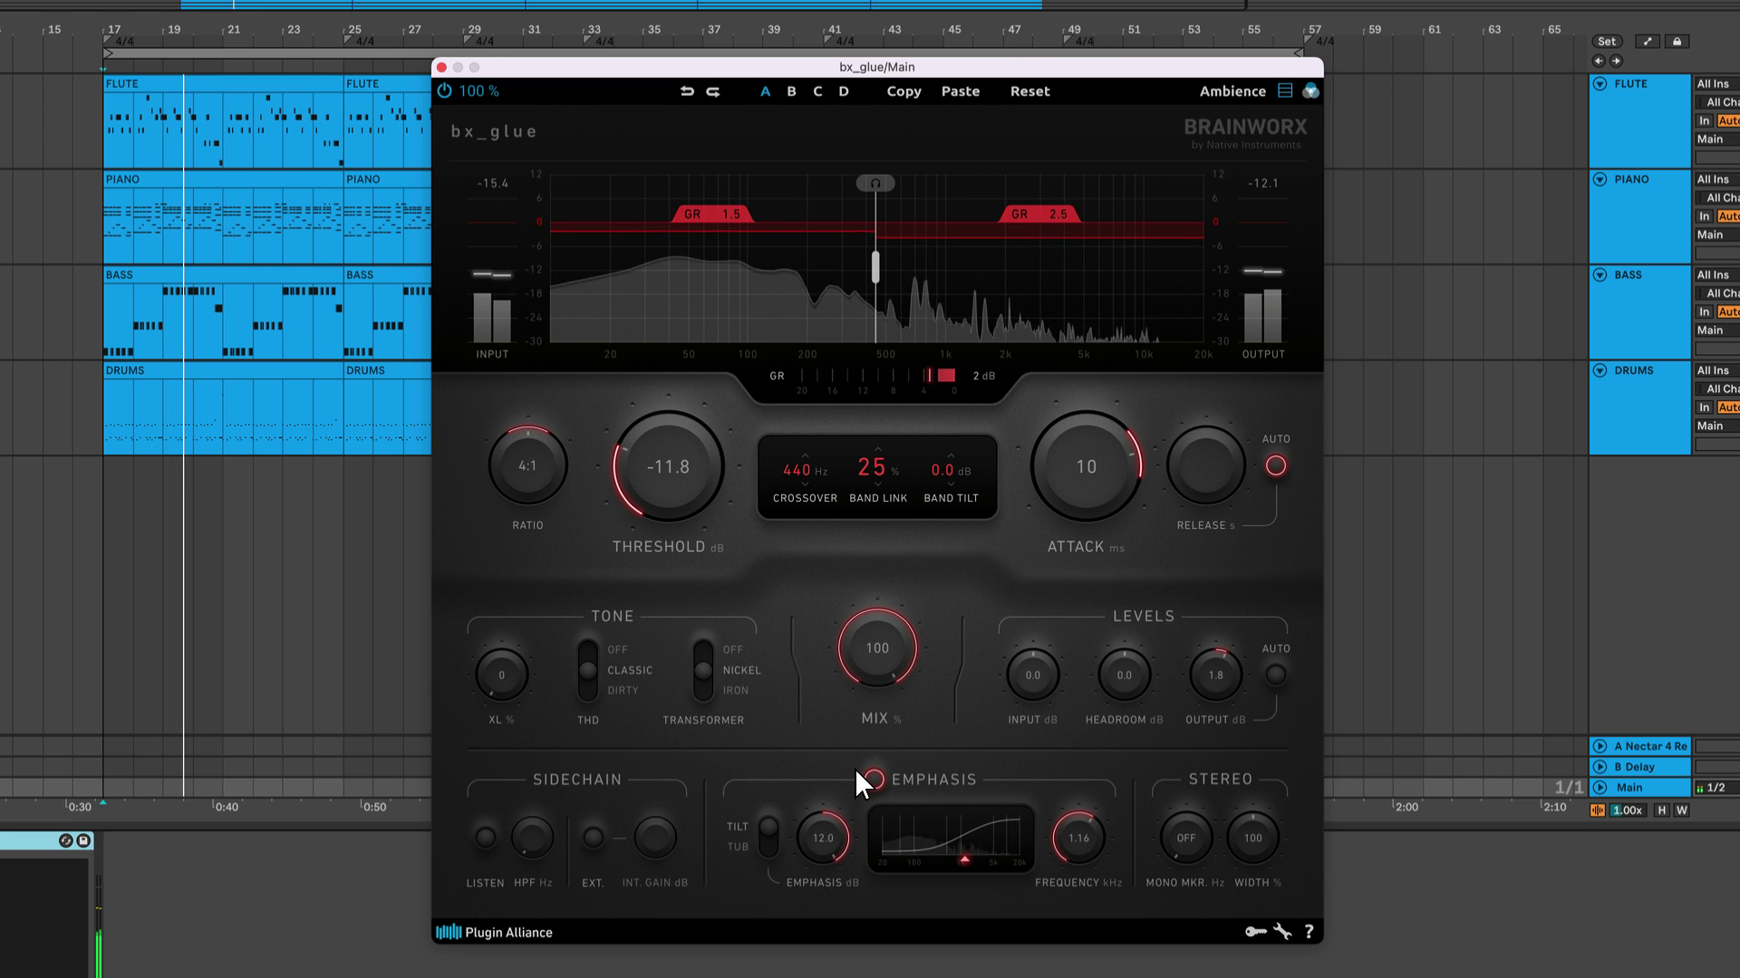
left_click_drag(856, 770, 839, 949)
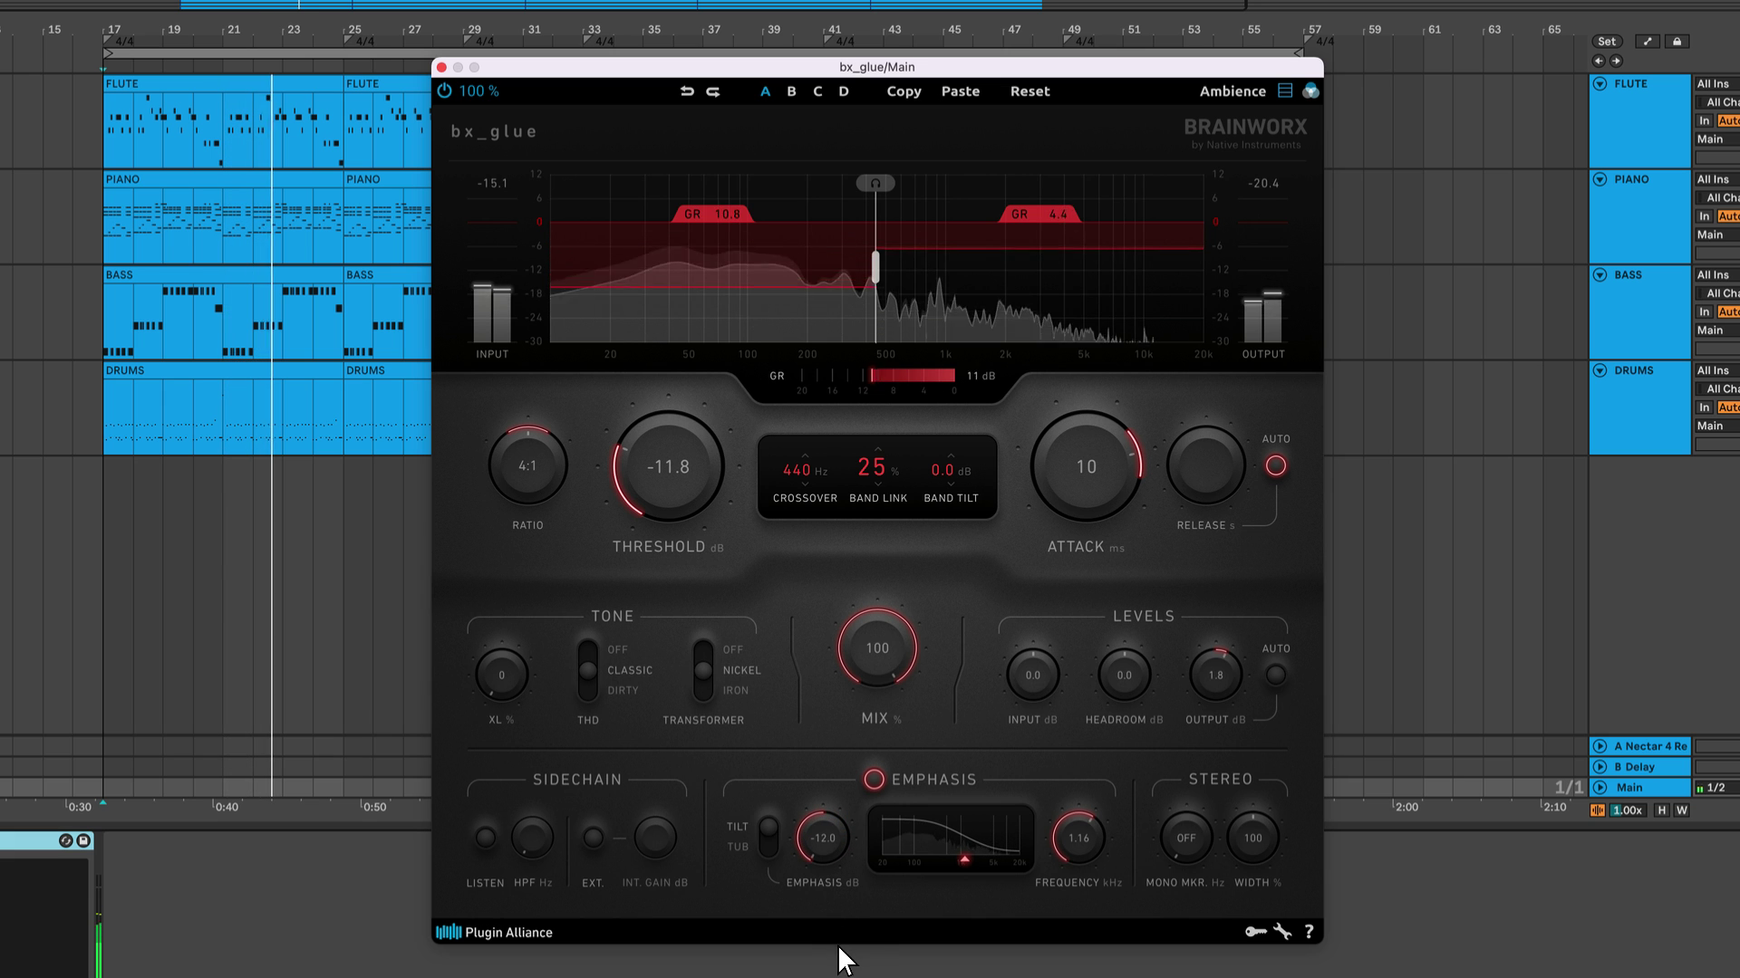
left_click(877, 784)
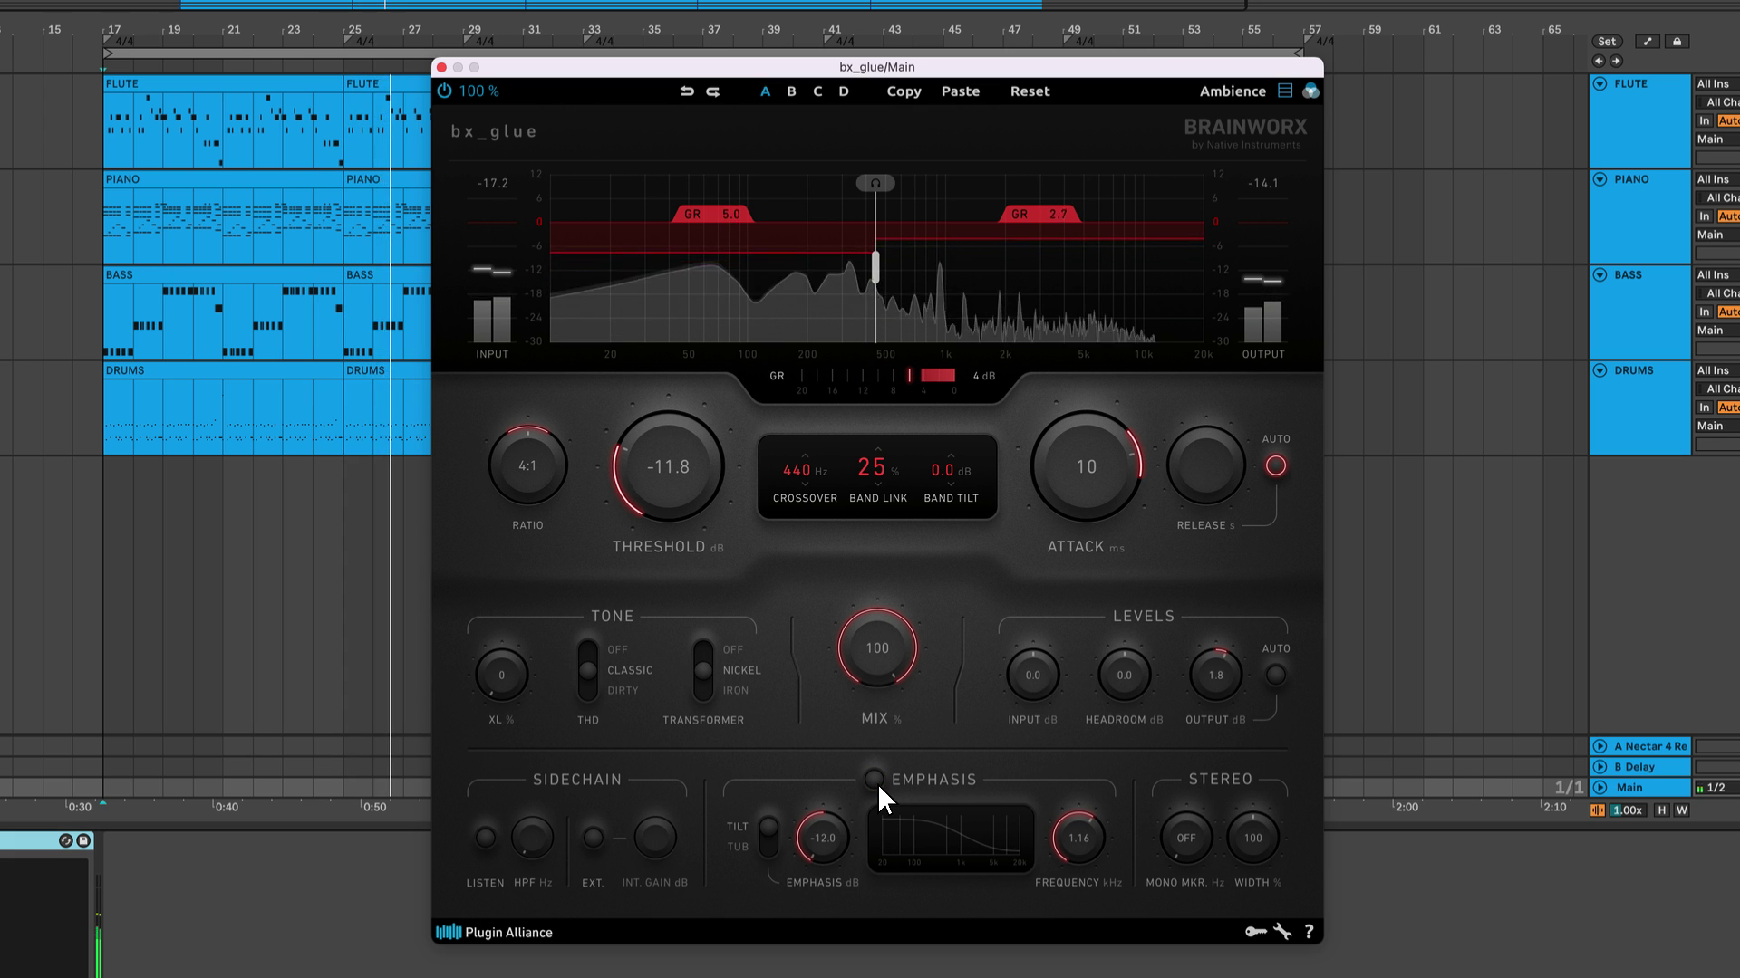
- Re-enable the Main compressor's emphasis, raise it to 10.2 dB, and switch it off to compare
left_click(877, 785)
left_click_drag(833, 857, 848, 705)
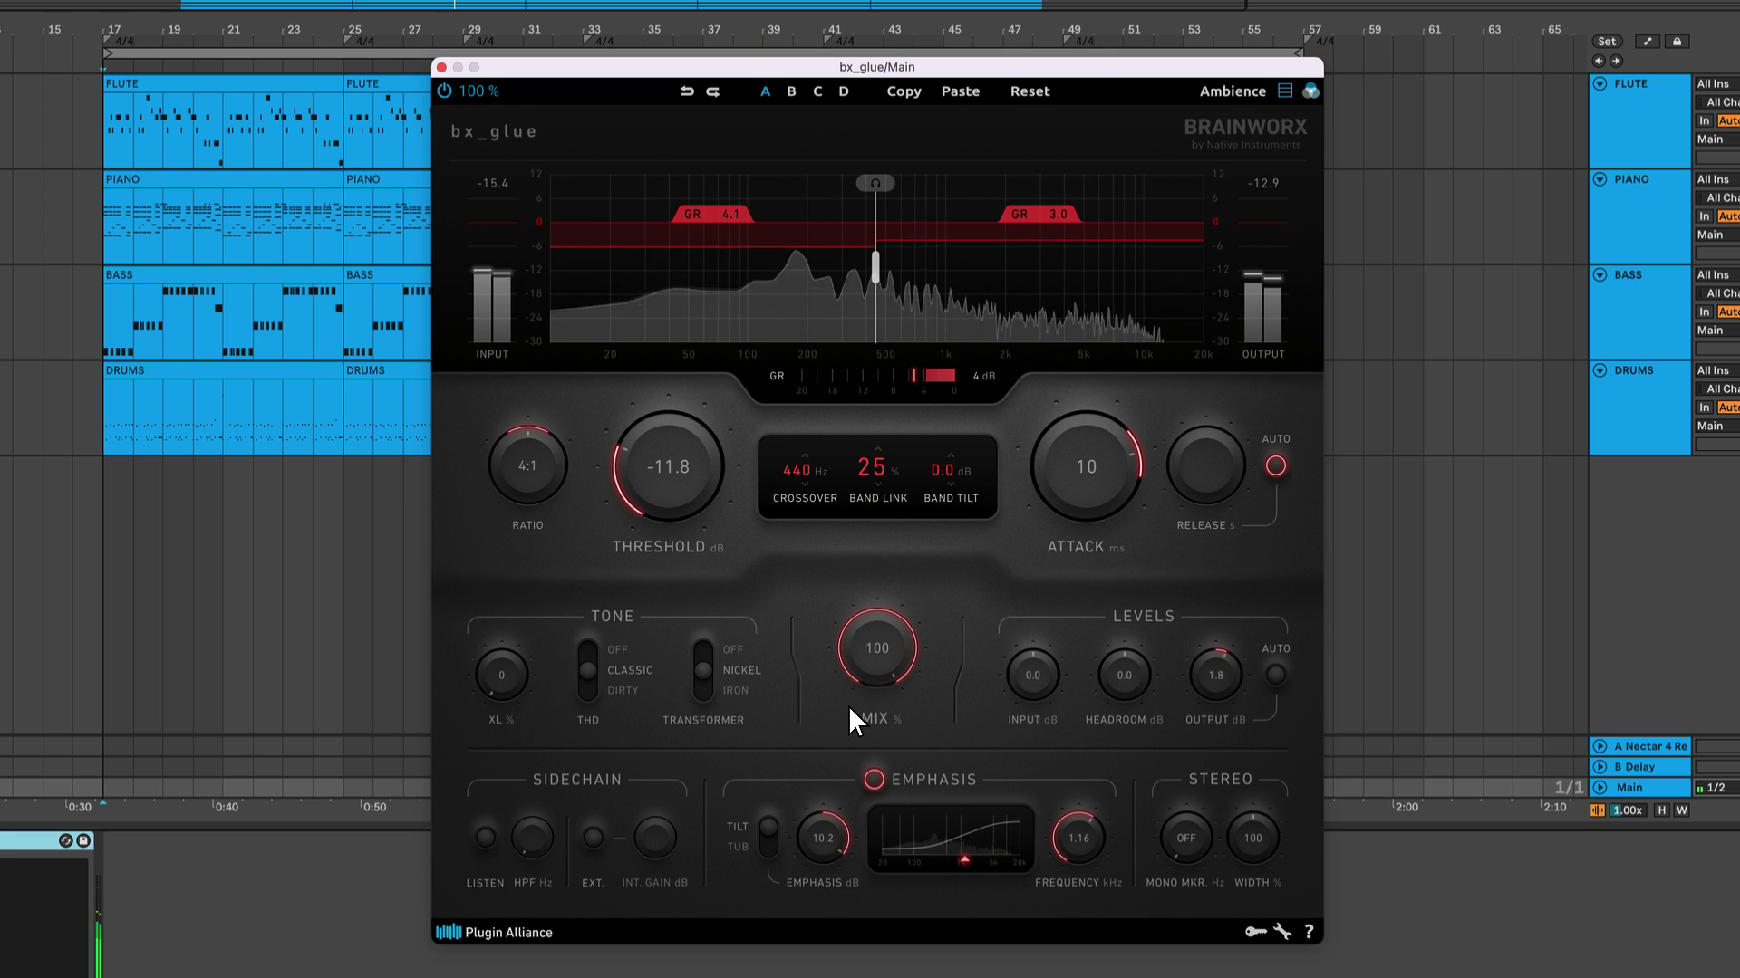
left_click(873, 780)
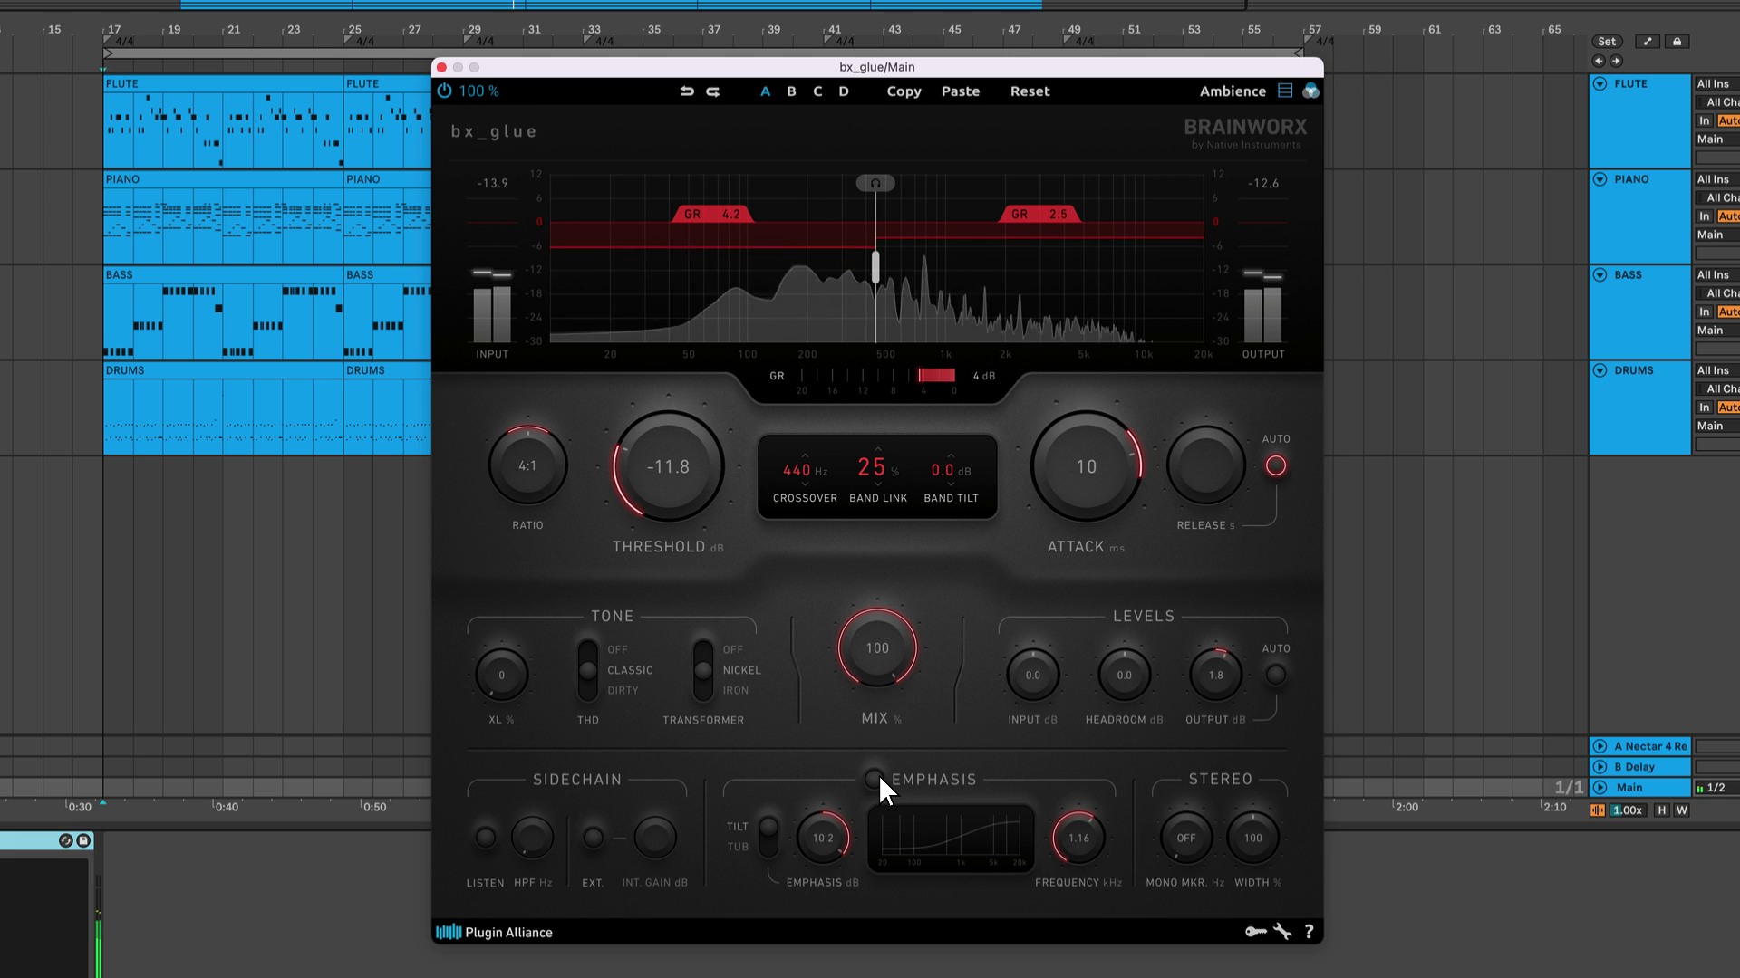
- Re-enable emphasis on the Main compressor, switch it from Tilt to Tub, and set it to 3.6 dB
left_click(875, 780)
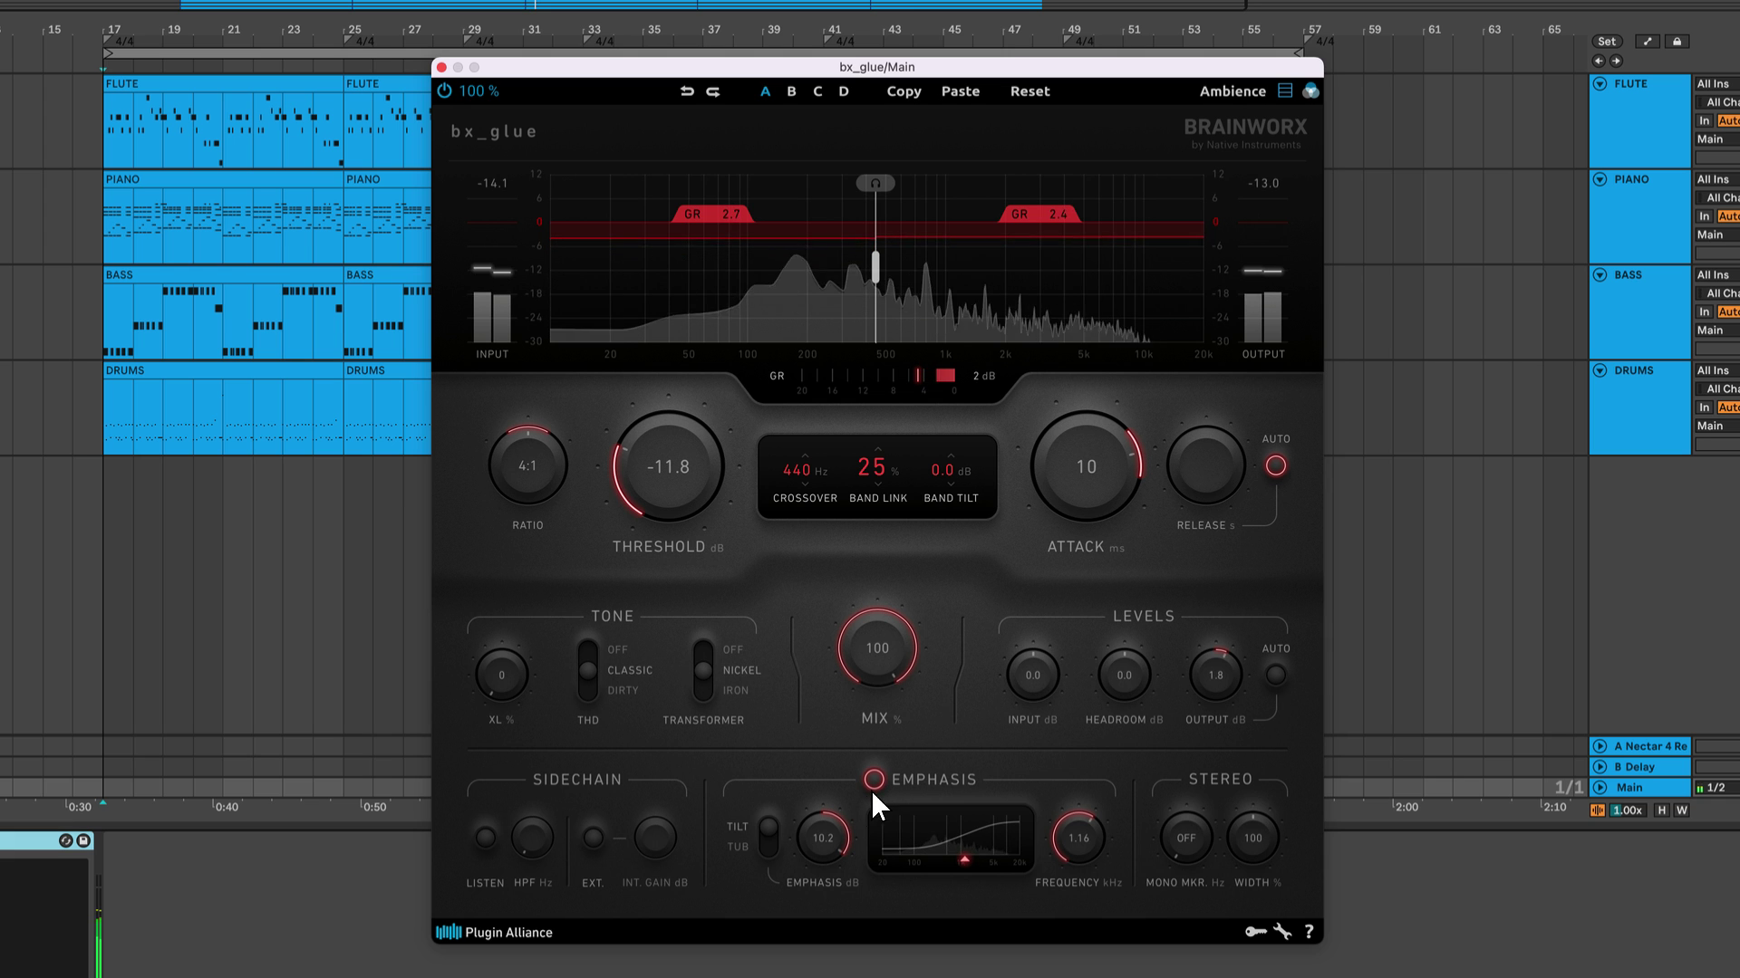
left_click_drag(828, 834, 821, 860)
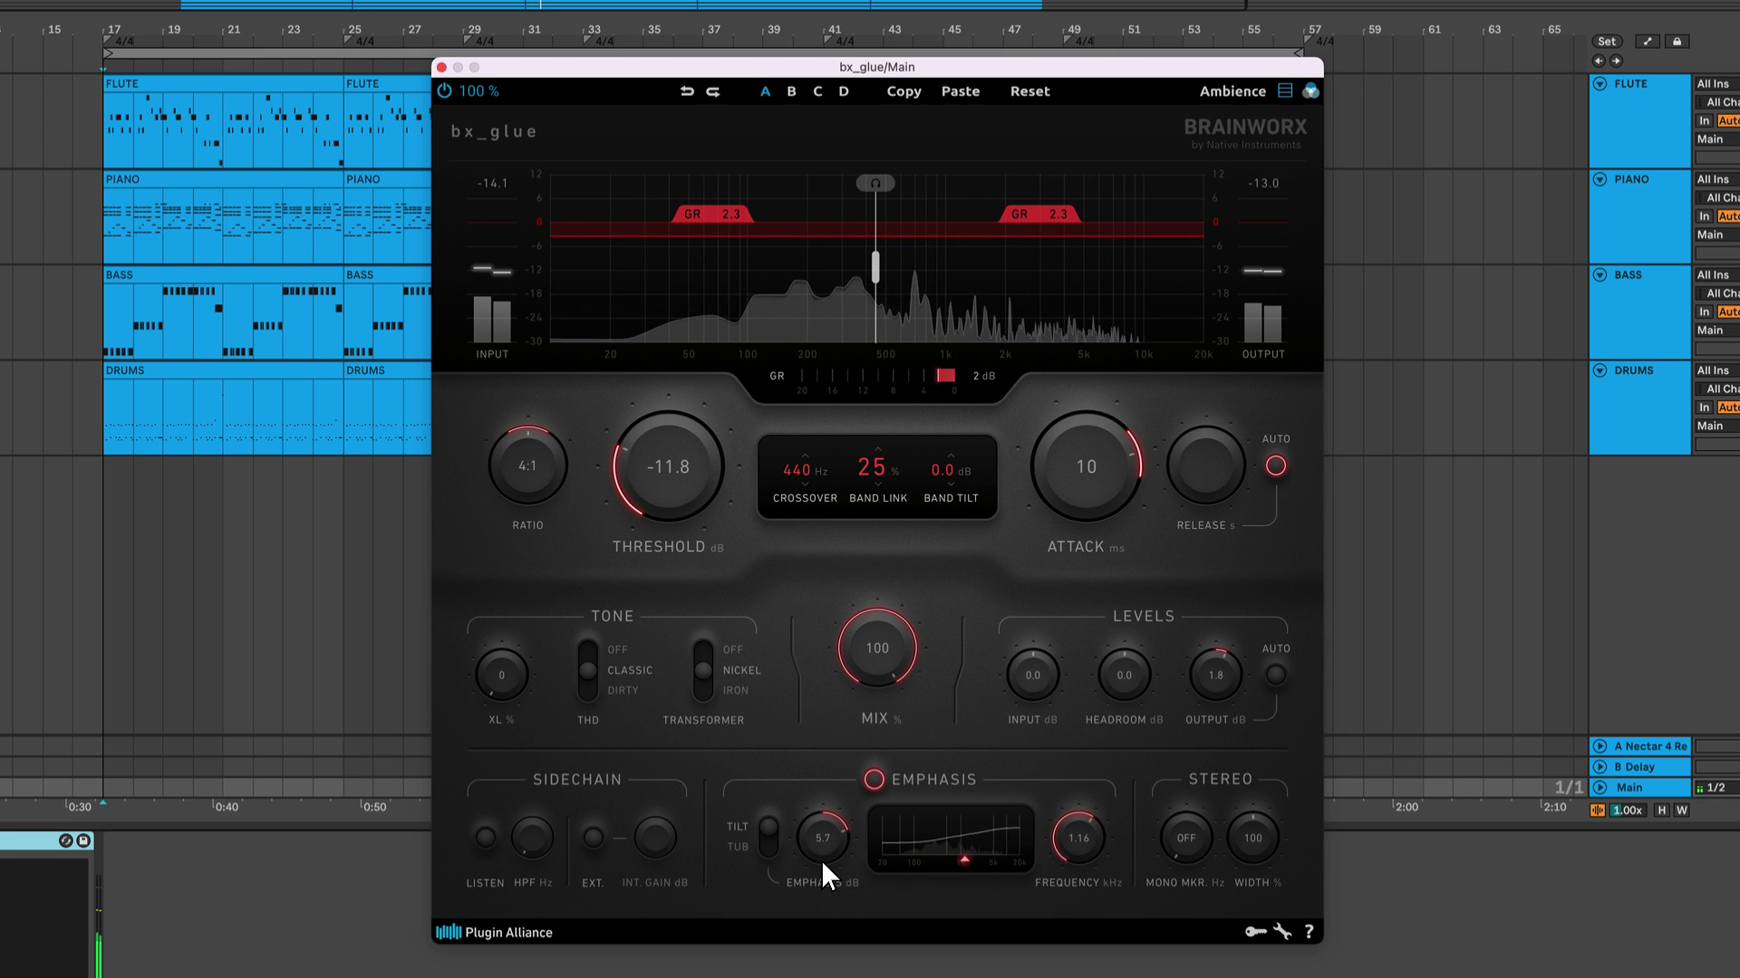
left_click(769, 848)
mouse_move(806, 852)
left_mouse_down()
mouse_move(828, 797)
mouse_move(808, 970)
mouse_move(823, 873)
left_mouse_up()
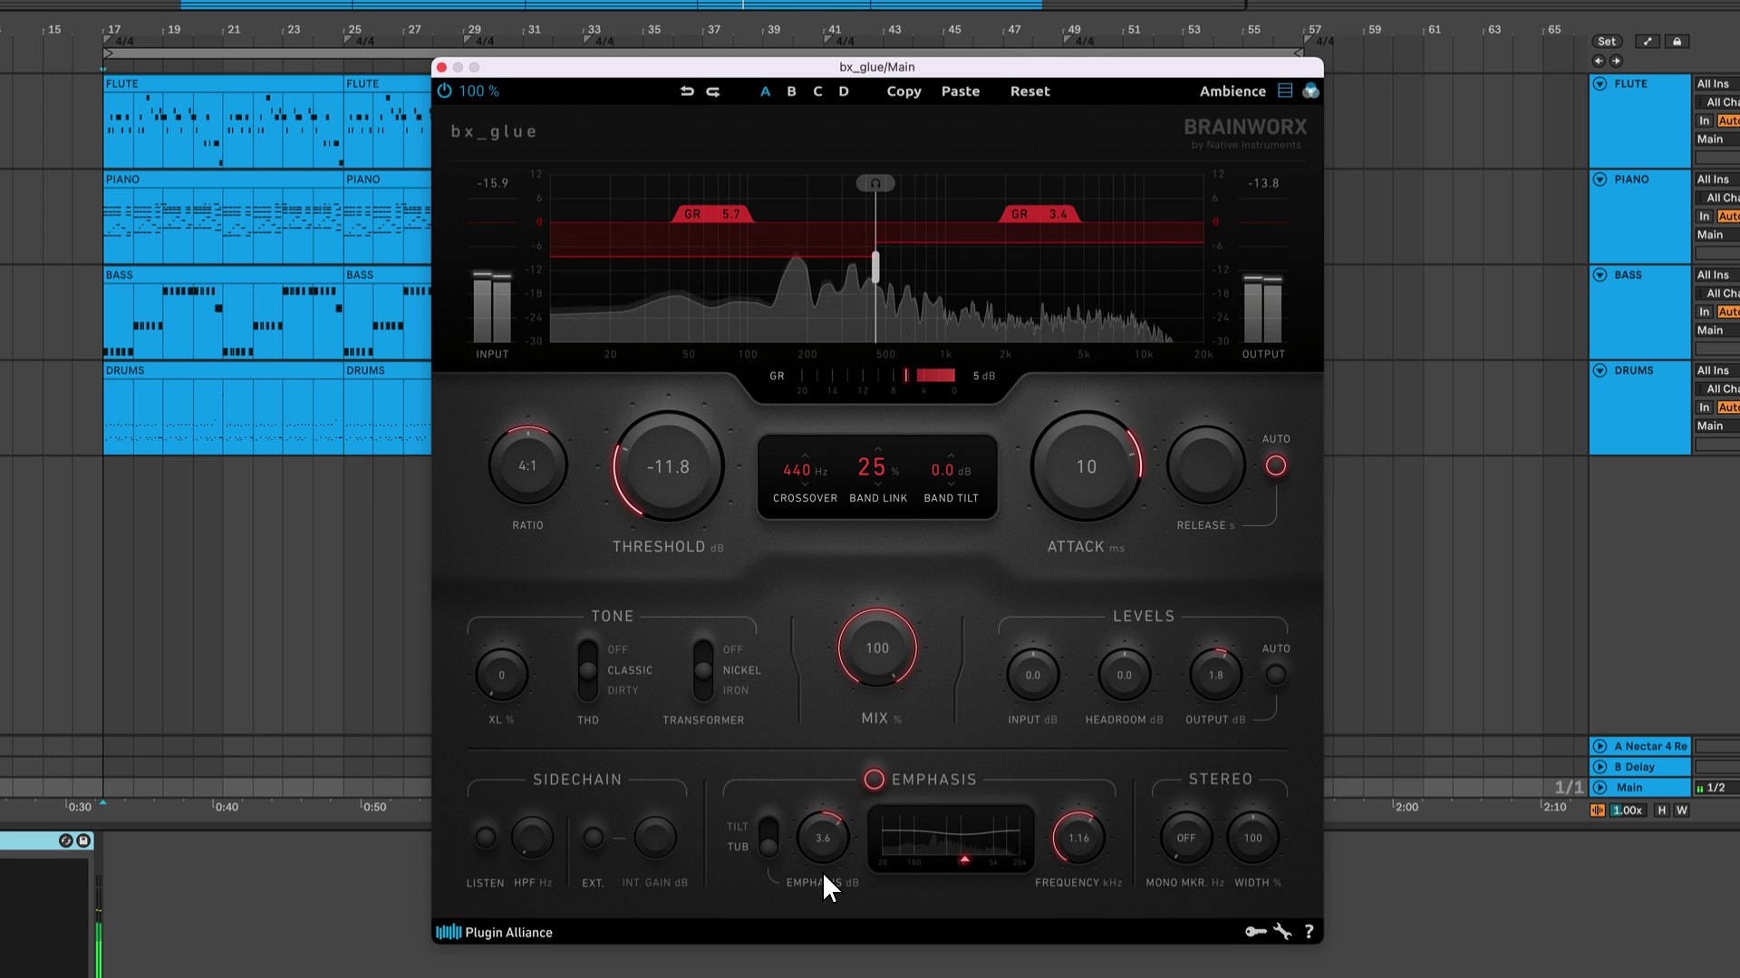
- Compare the mix with the Tub emphasis off and on, and set the emphasis frequency to 1.69 kHz
left_click(868, 786)
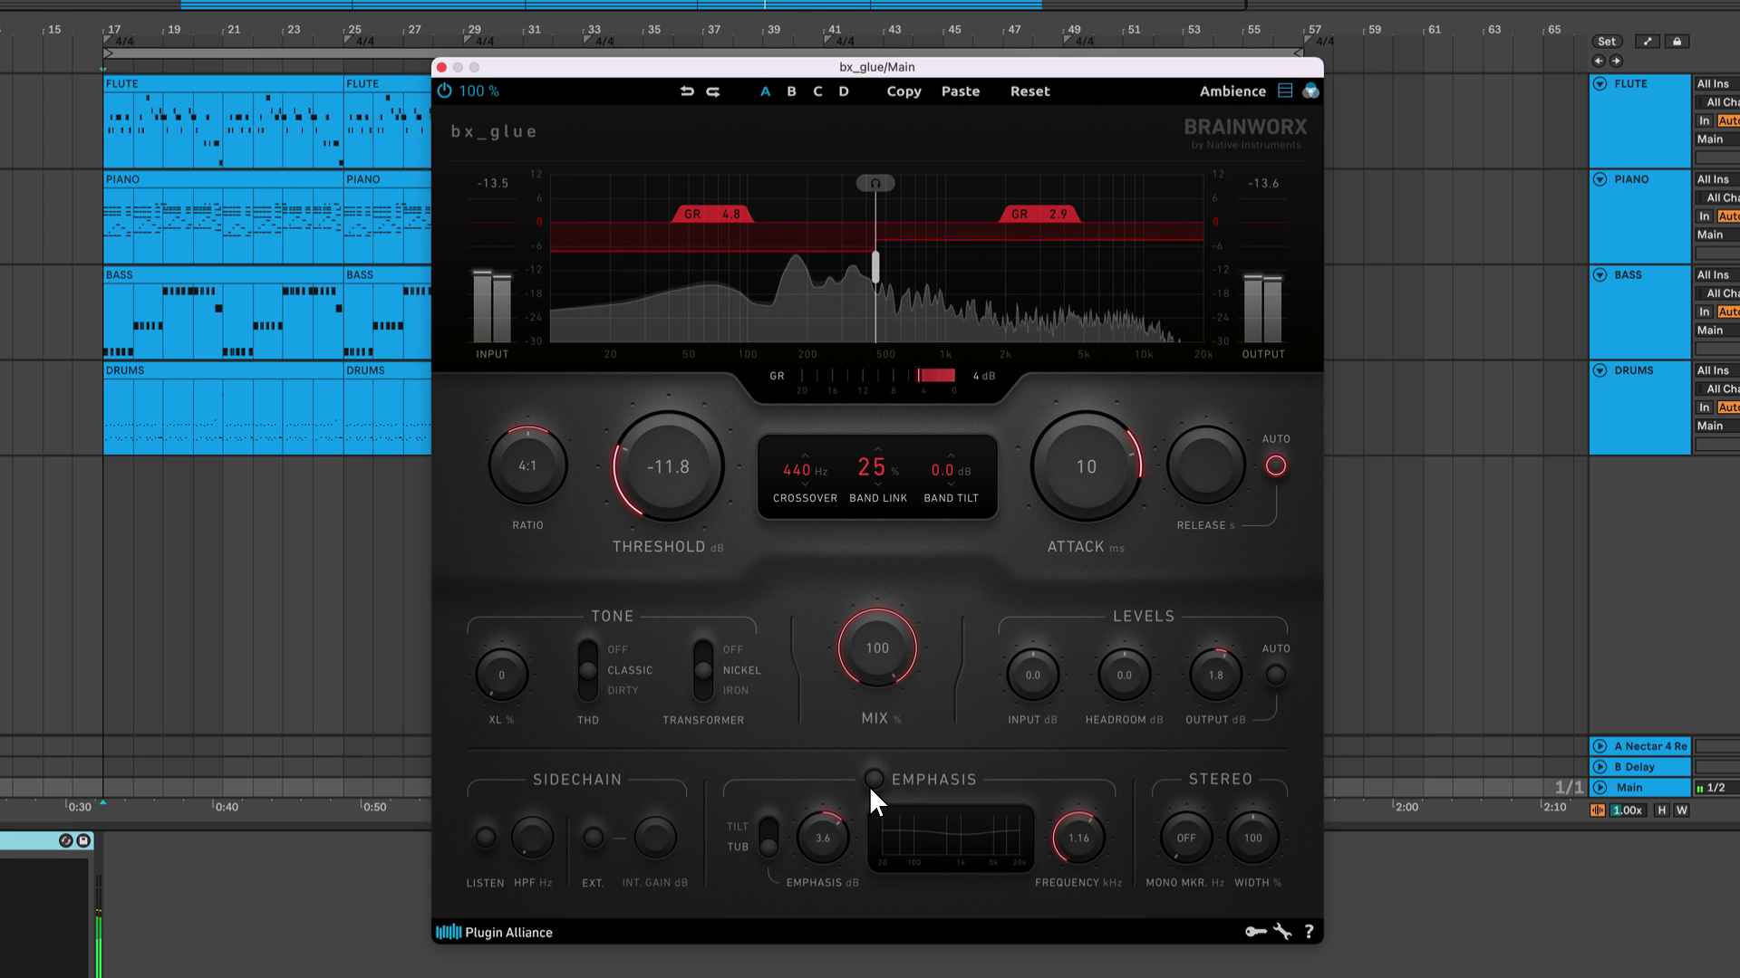
left_click(868, 786)
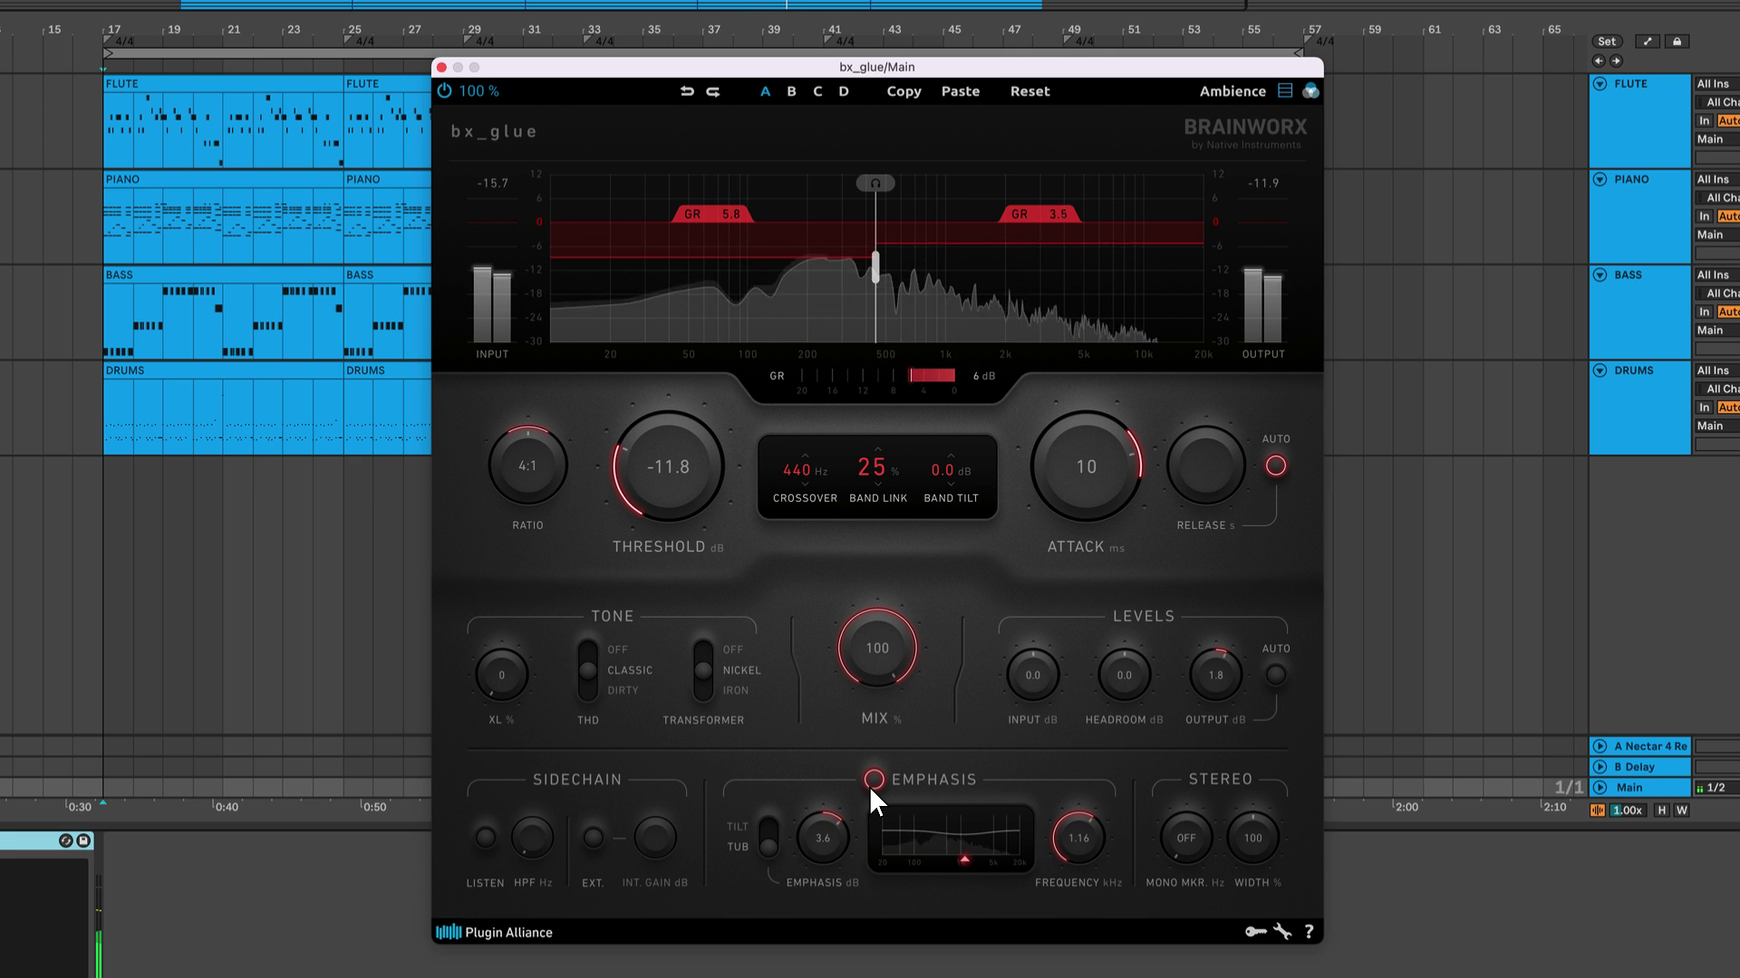
mouse_move(1073, 840)
left_mouse_down()
mouse_move(1068, 943)
mouse_move(1085, 804)
left_mouse_up()
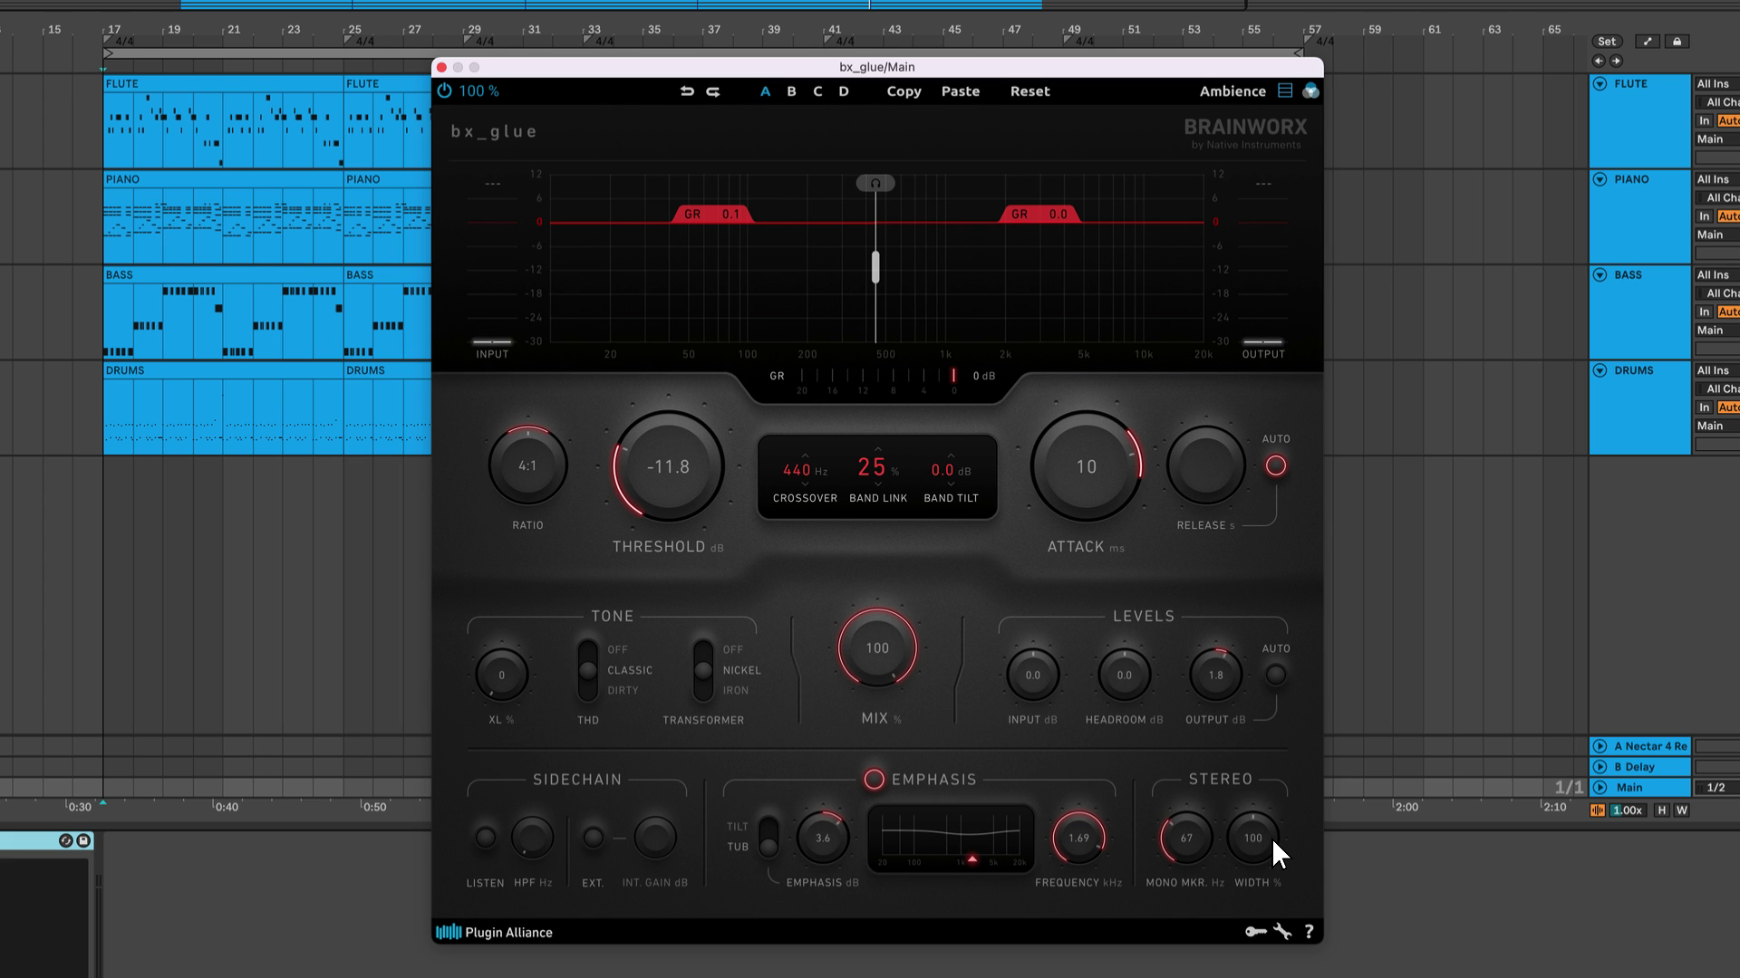
- Raise the stereo width to 123% during playback, and bypass and re-enable bx_glue to compare
key("space")
scroll(1271, 839, "up", 3)
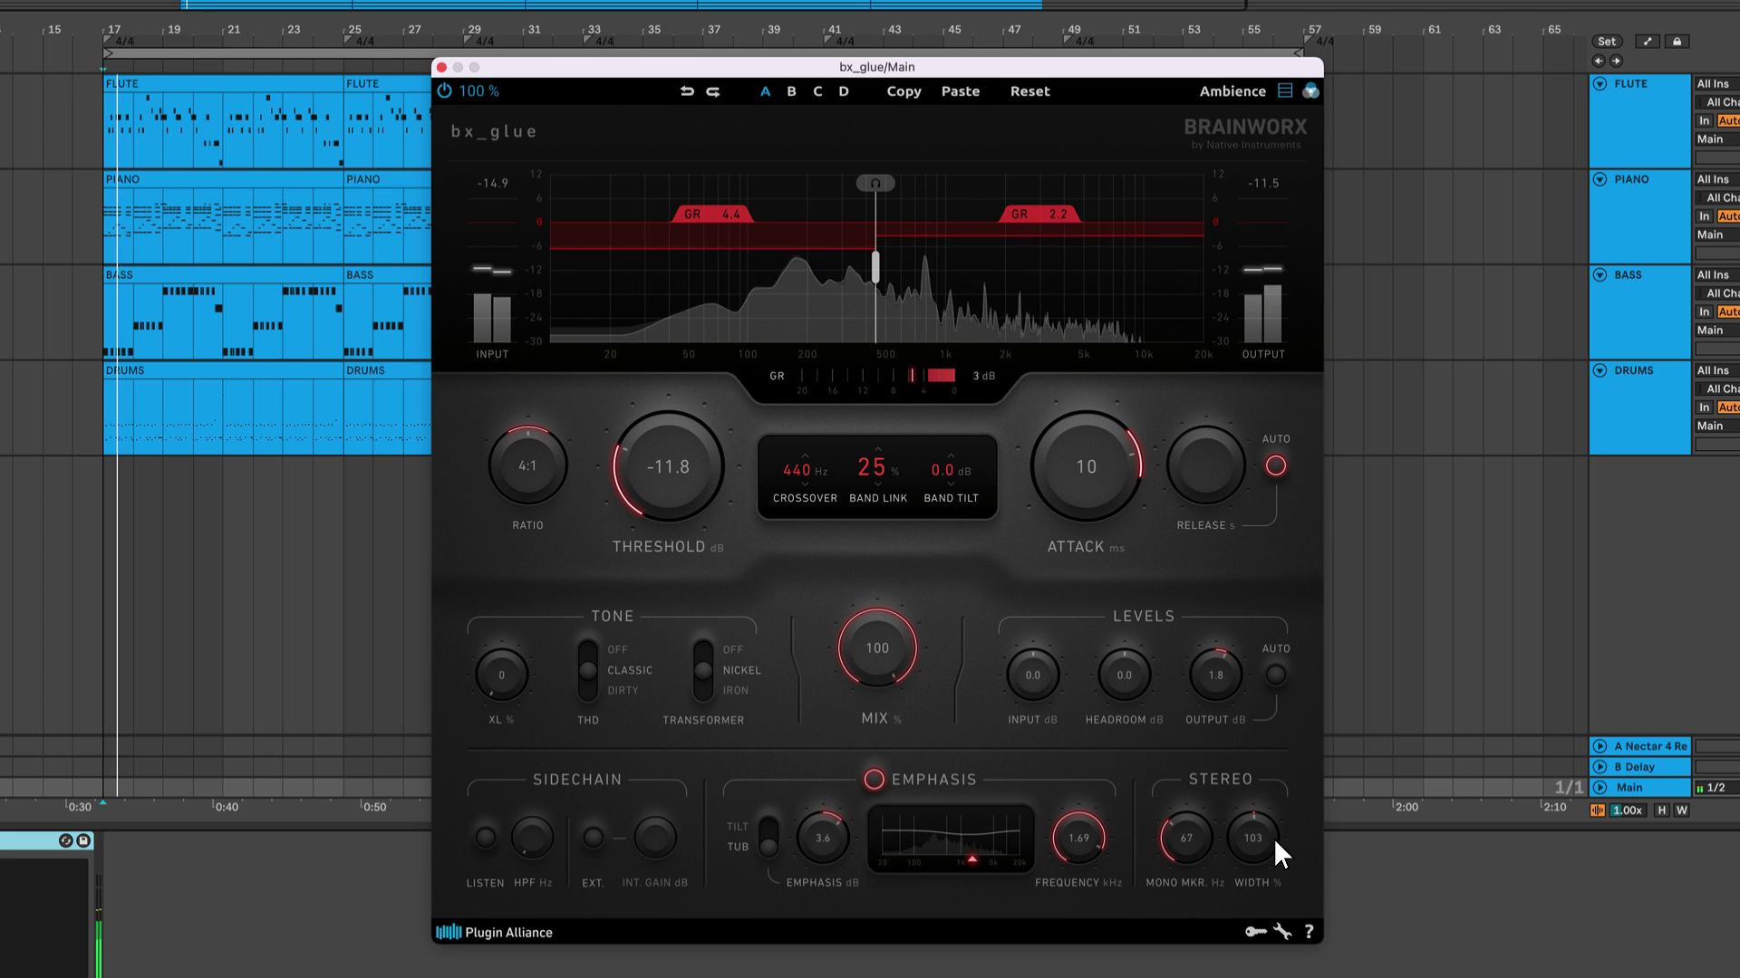
scroll(1275, 834, "up", 2)
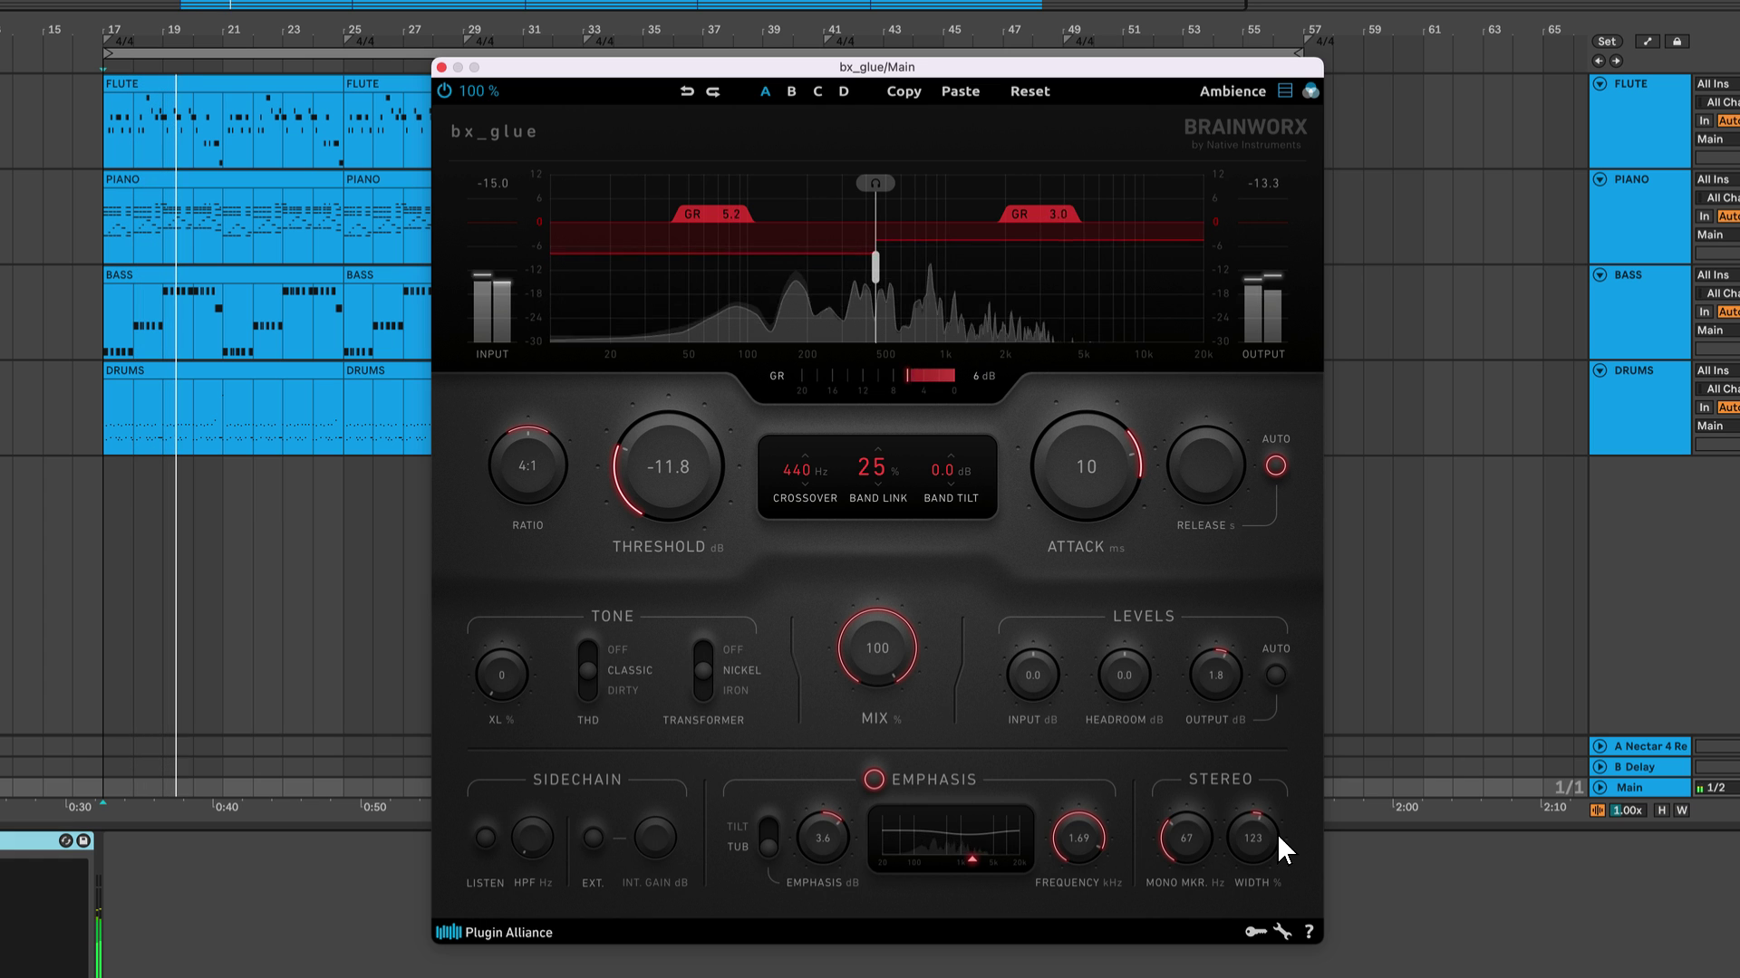
left_click(447, 92)
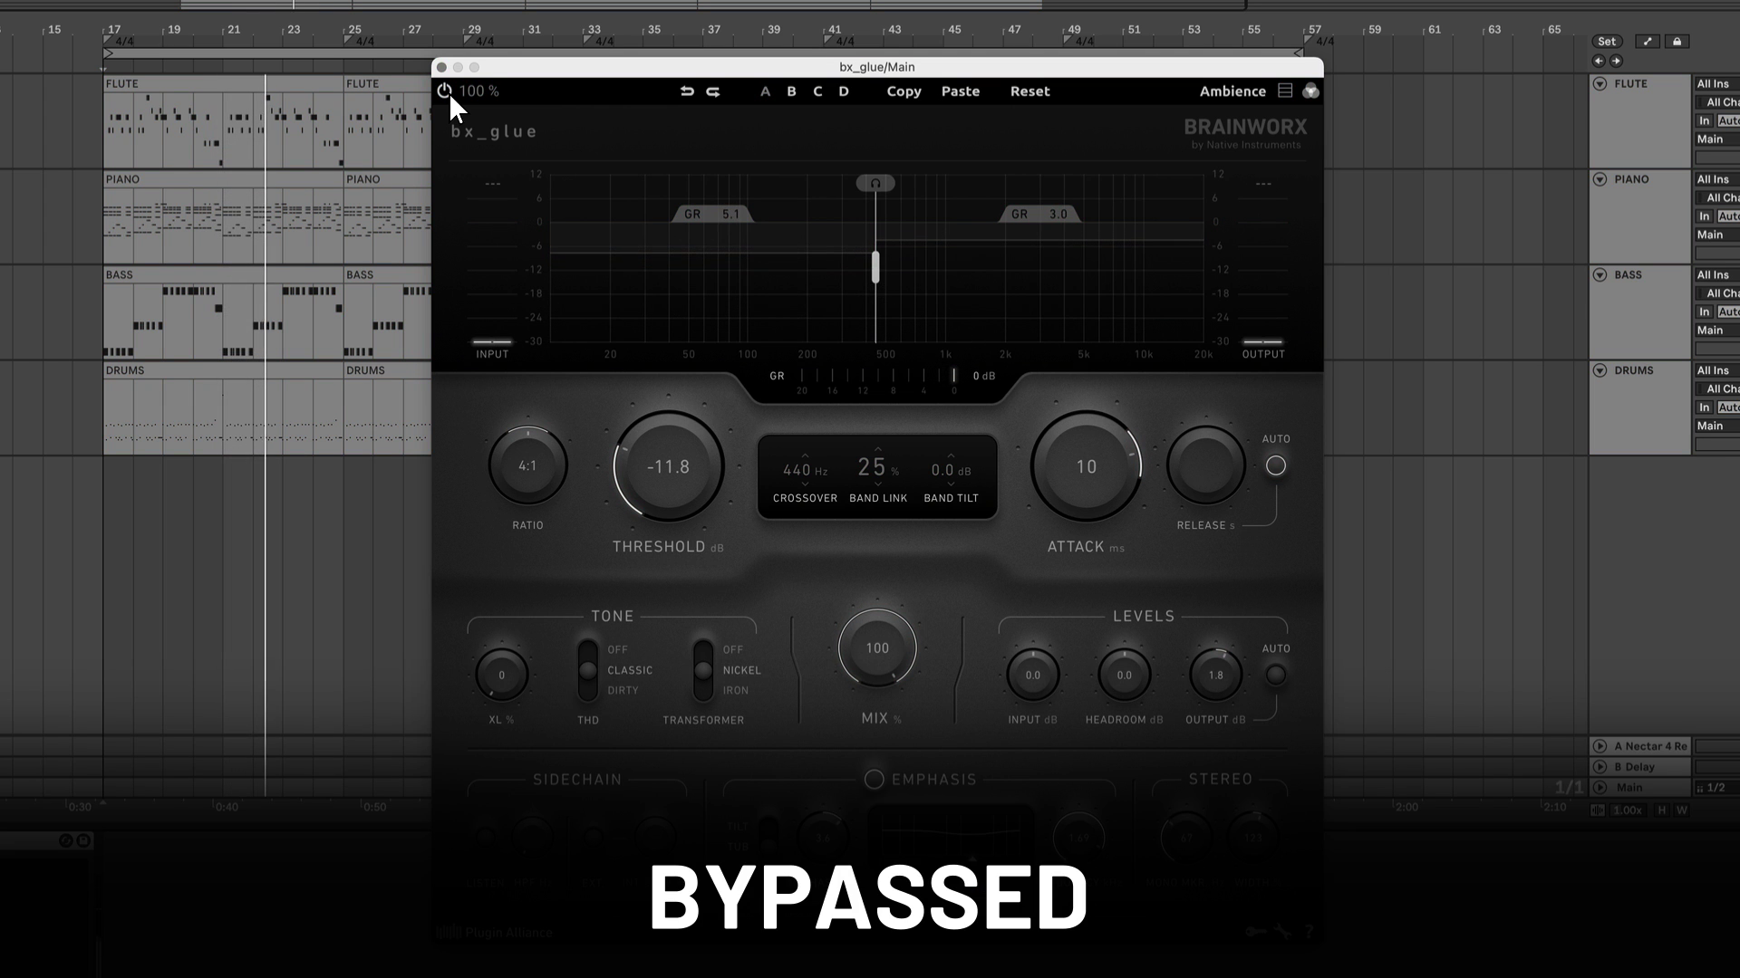
left_click(449, 95)
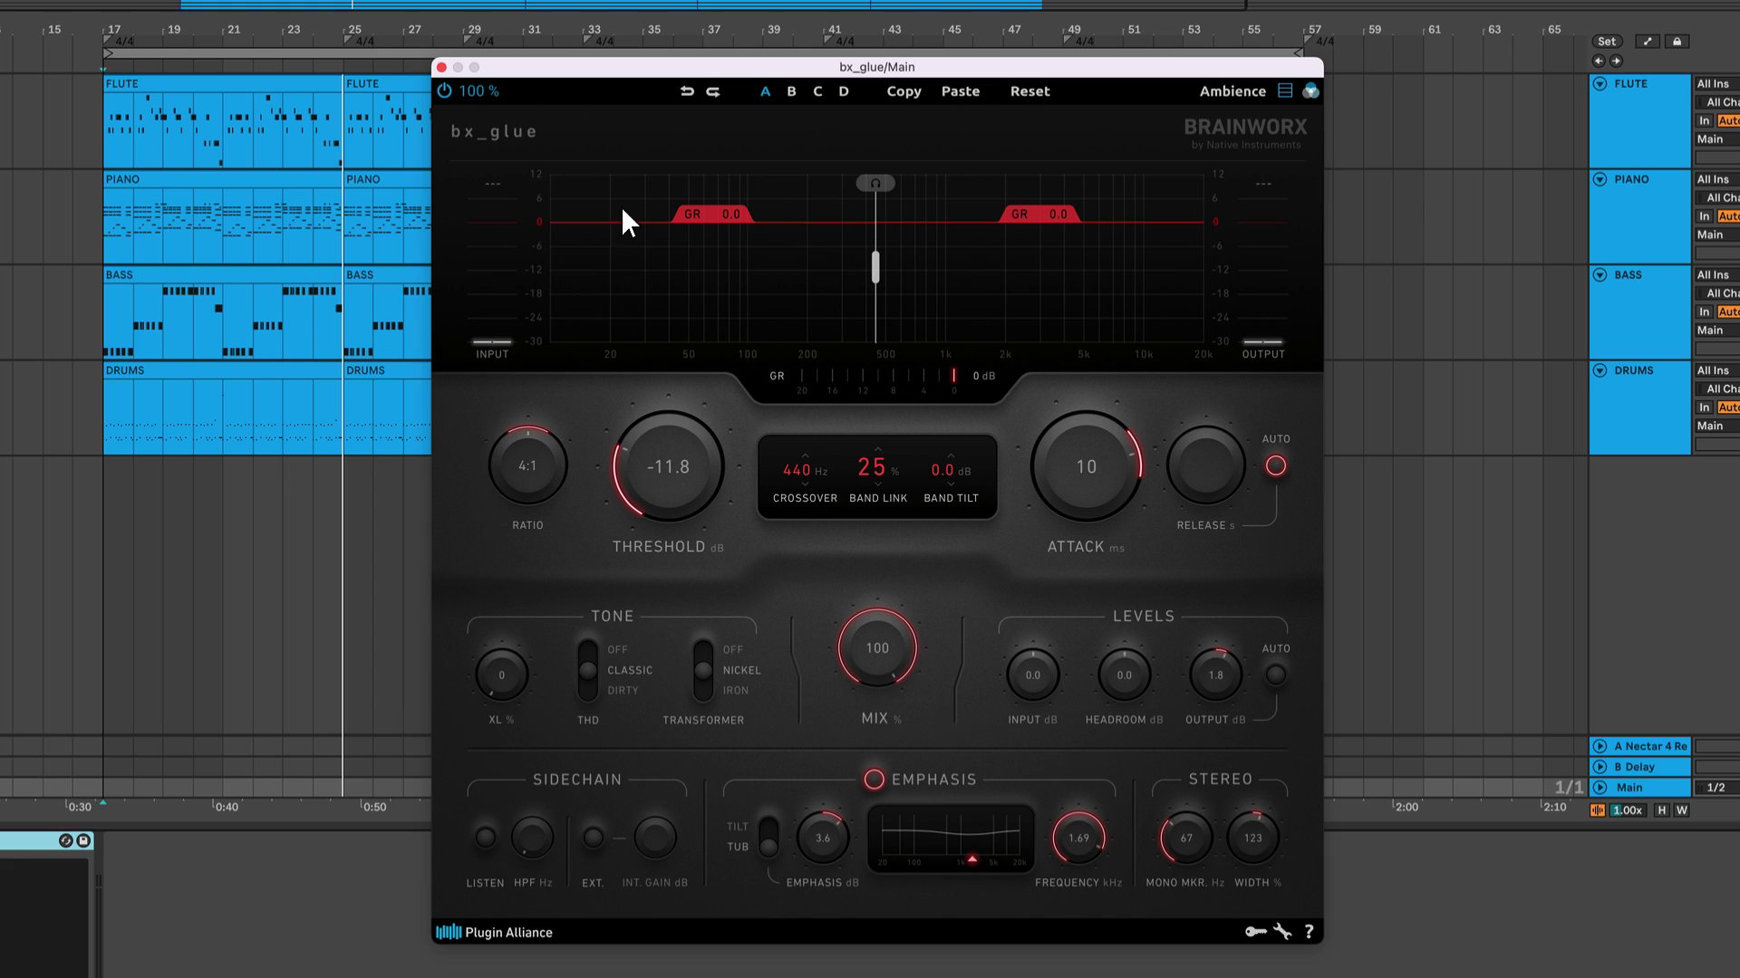
- Check the interface scaling options without changing them, and undo and redo the latest Main compressor changes
left_click(476, 94)
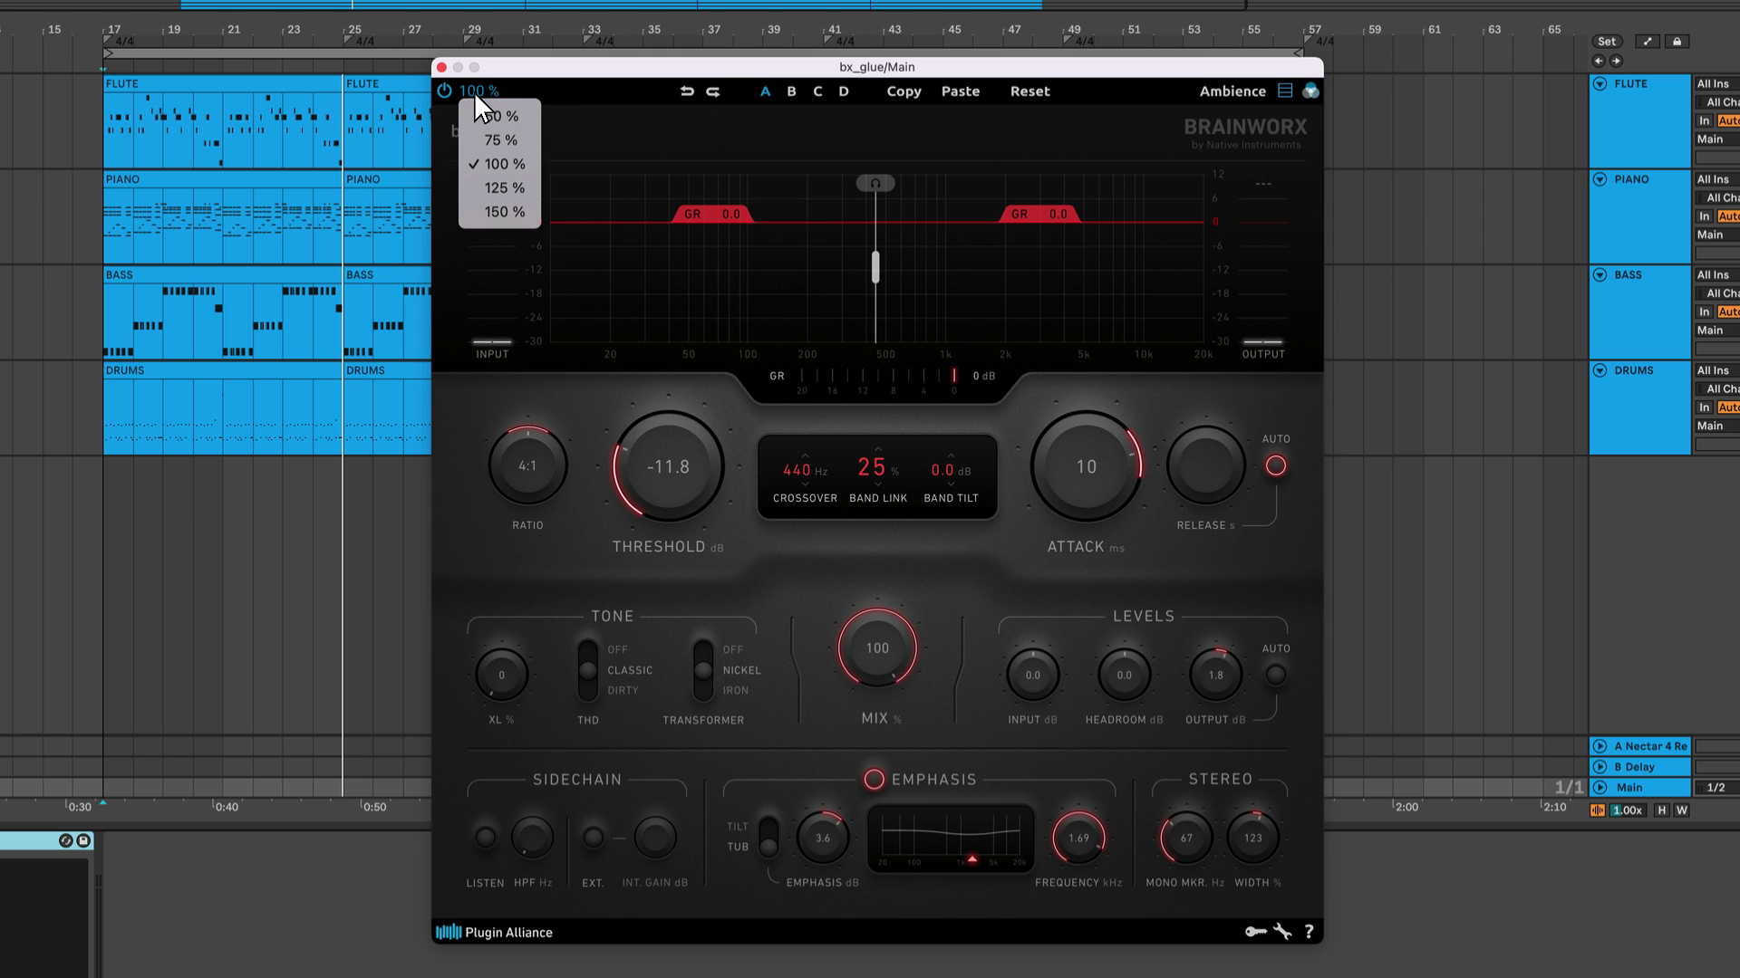
left_click(475, 91)
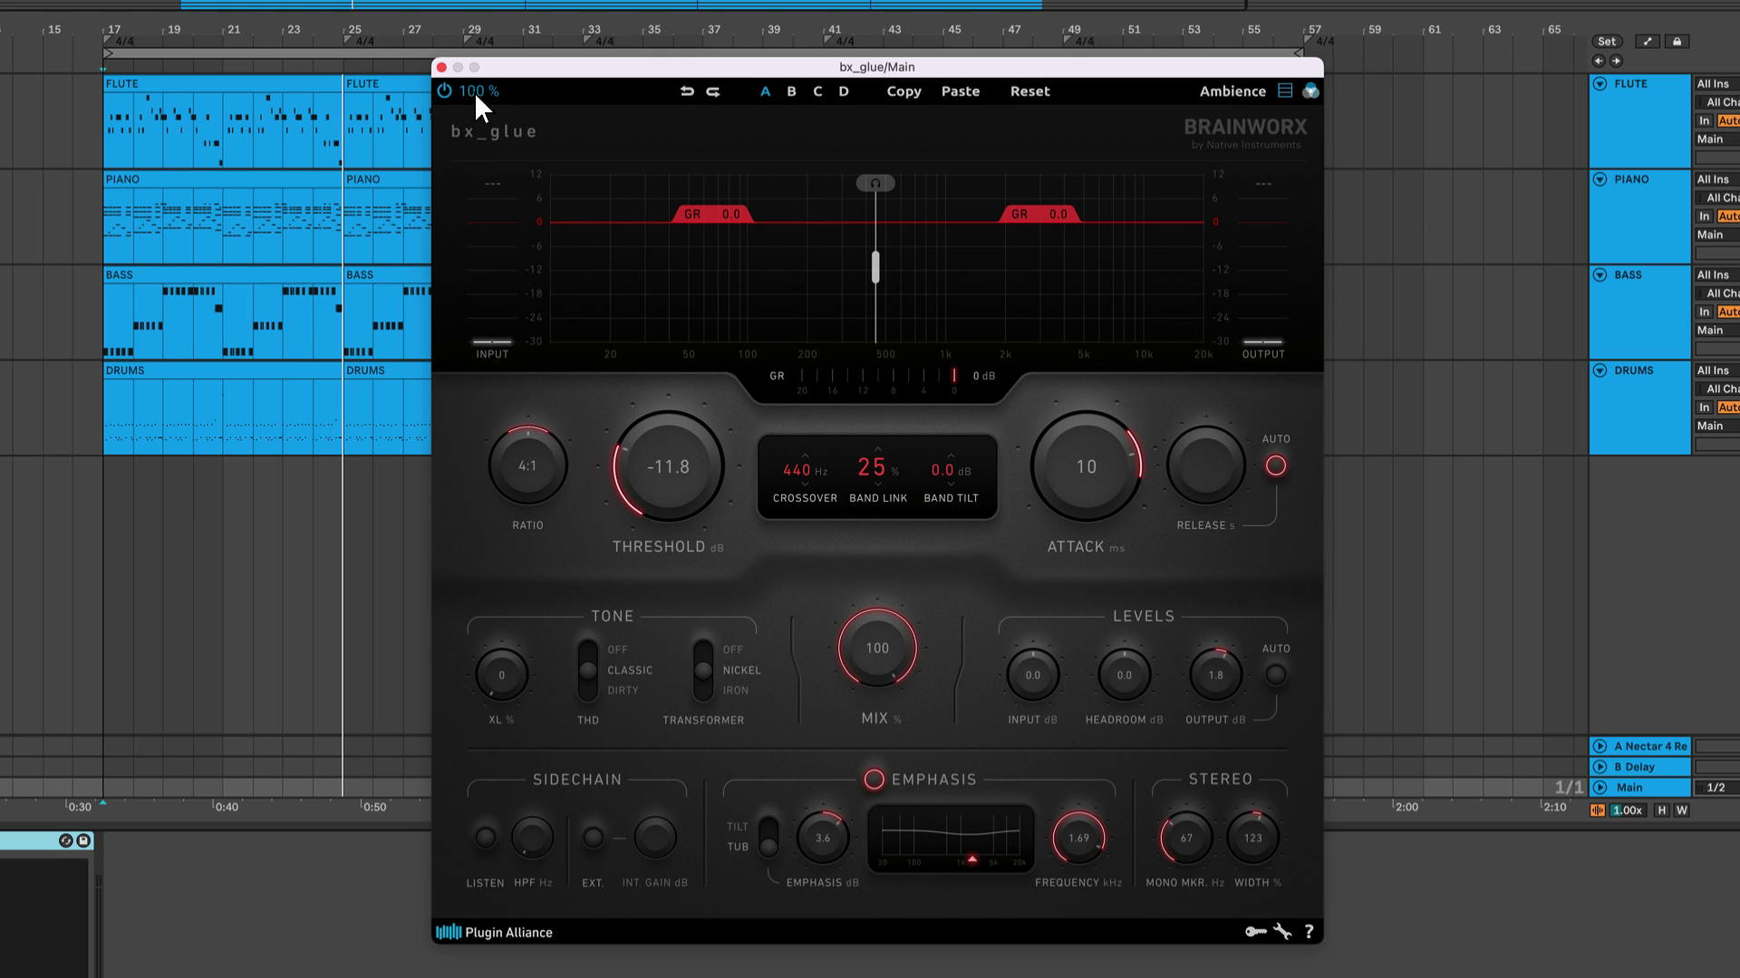
left_click(688, 92)
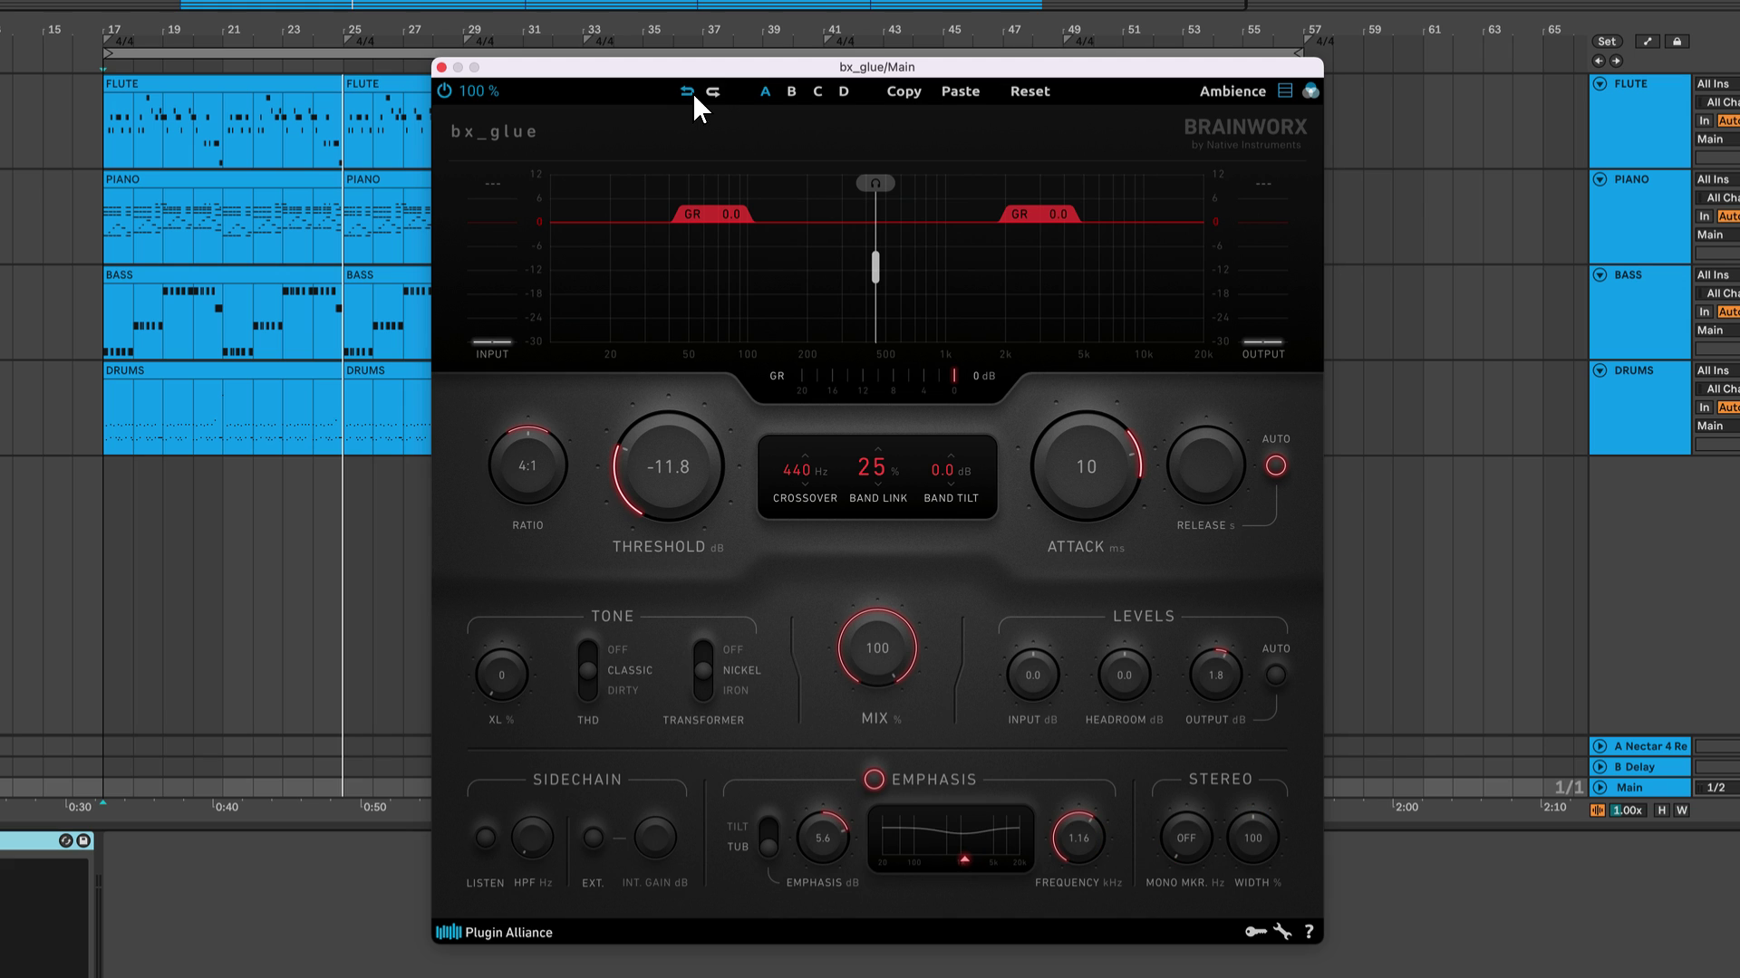
left_click(711, 93)
left_click(711, 93)
left_click(711, 93)
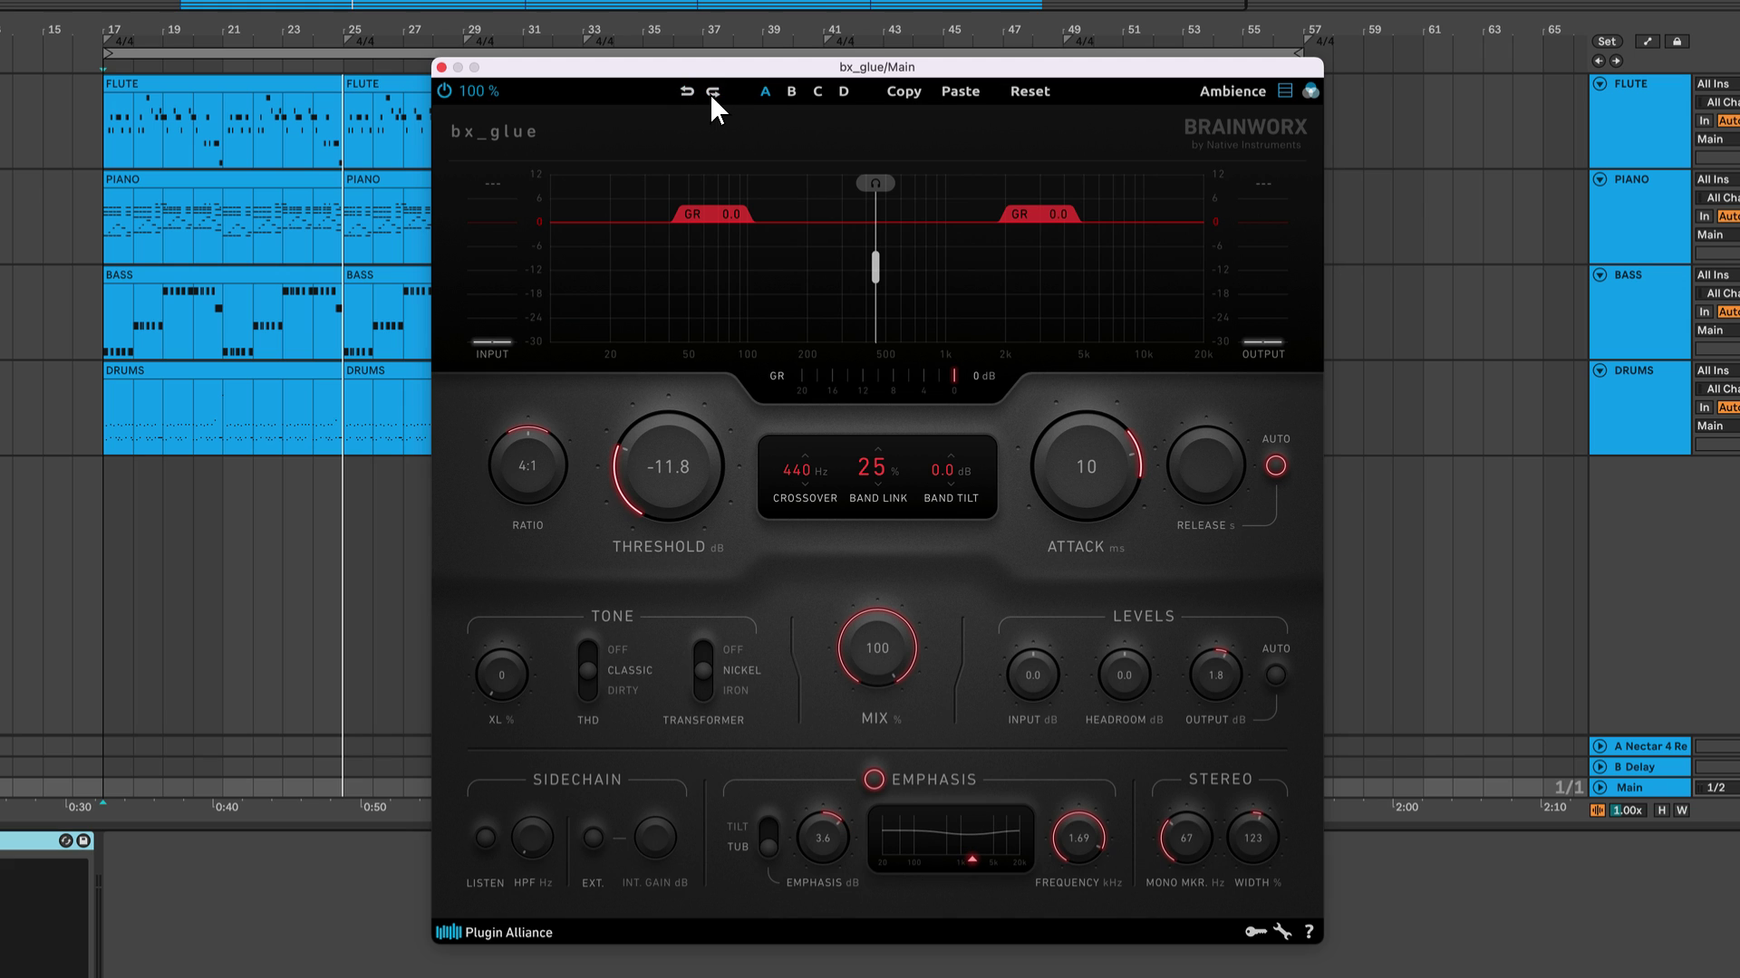
- Show the settings in slot B and return to slot A
left_click(791, 93)
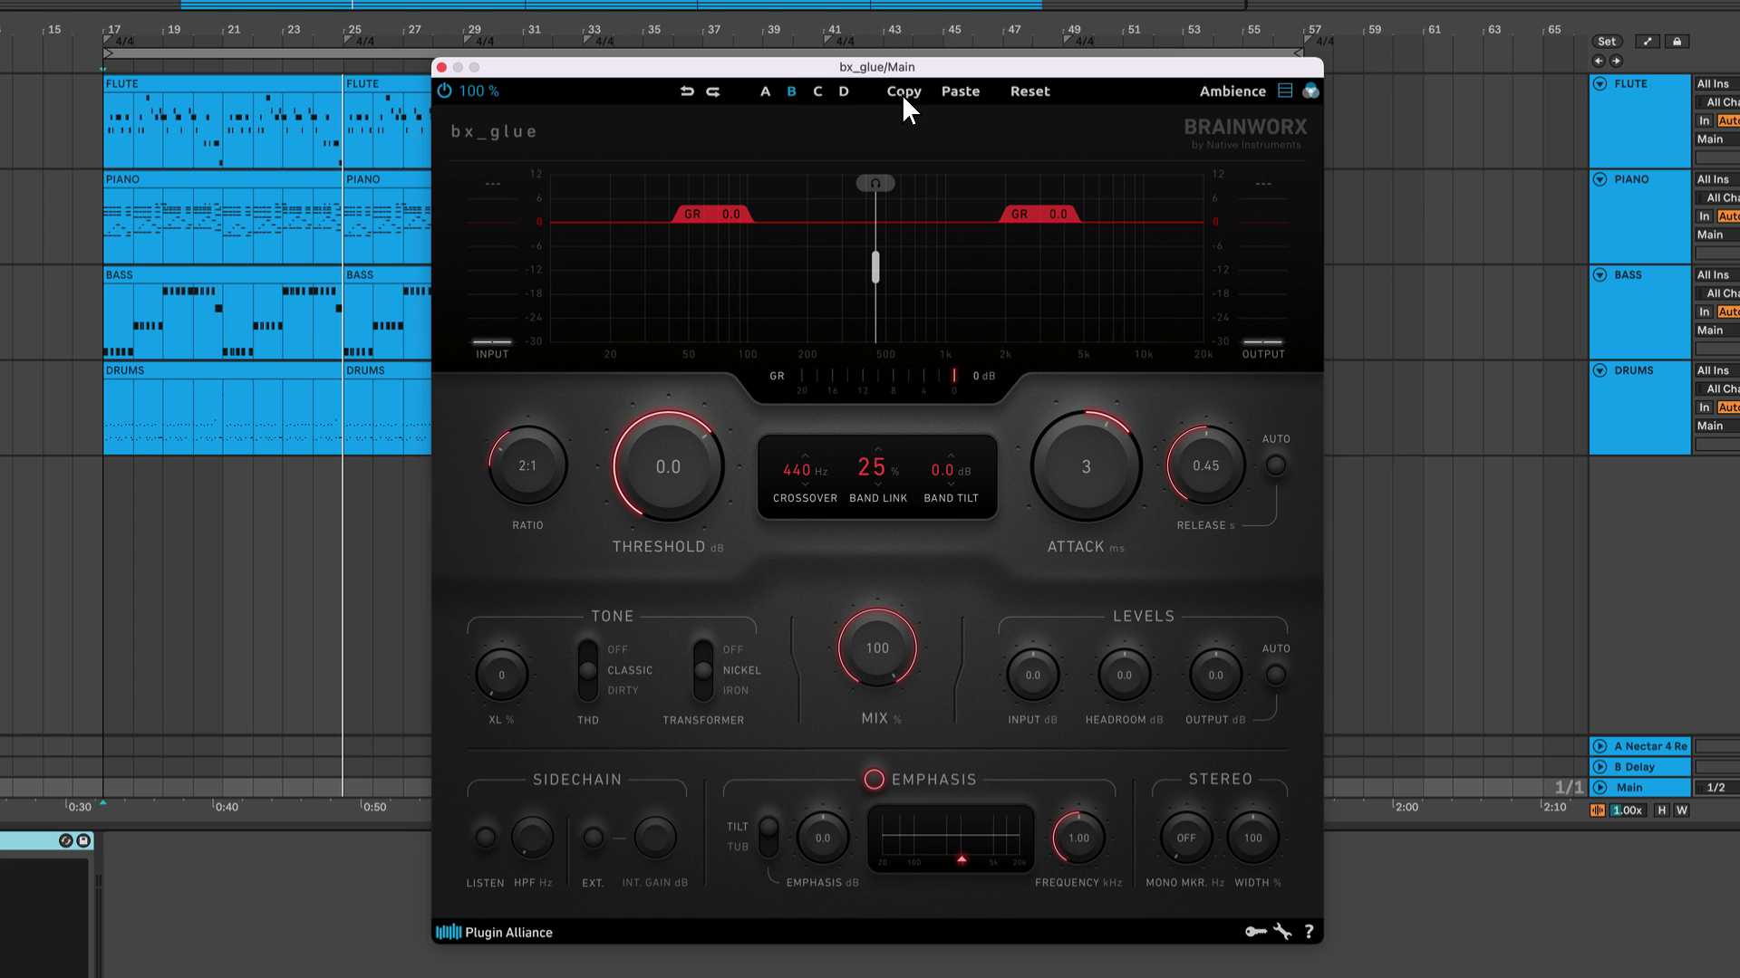
left_click(766, 91)
left_click(966, 94)
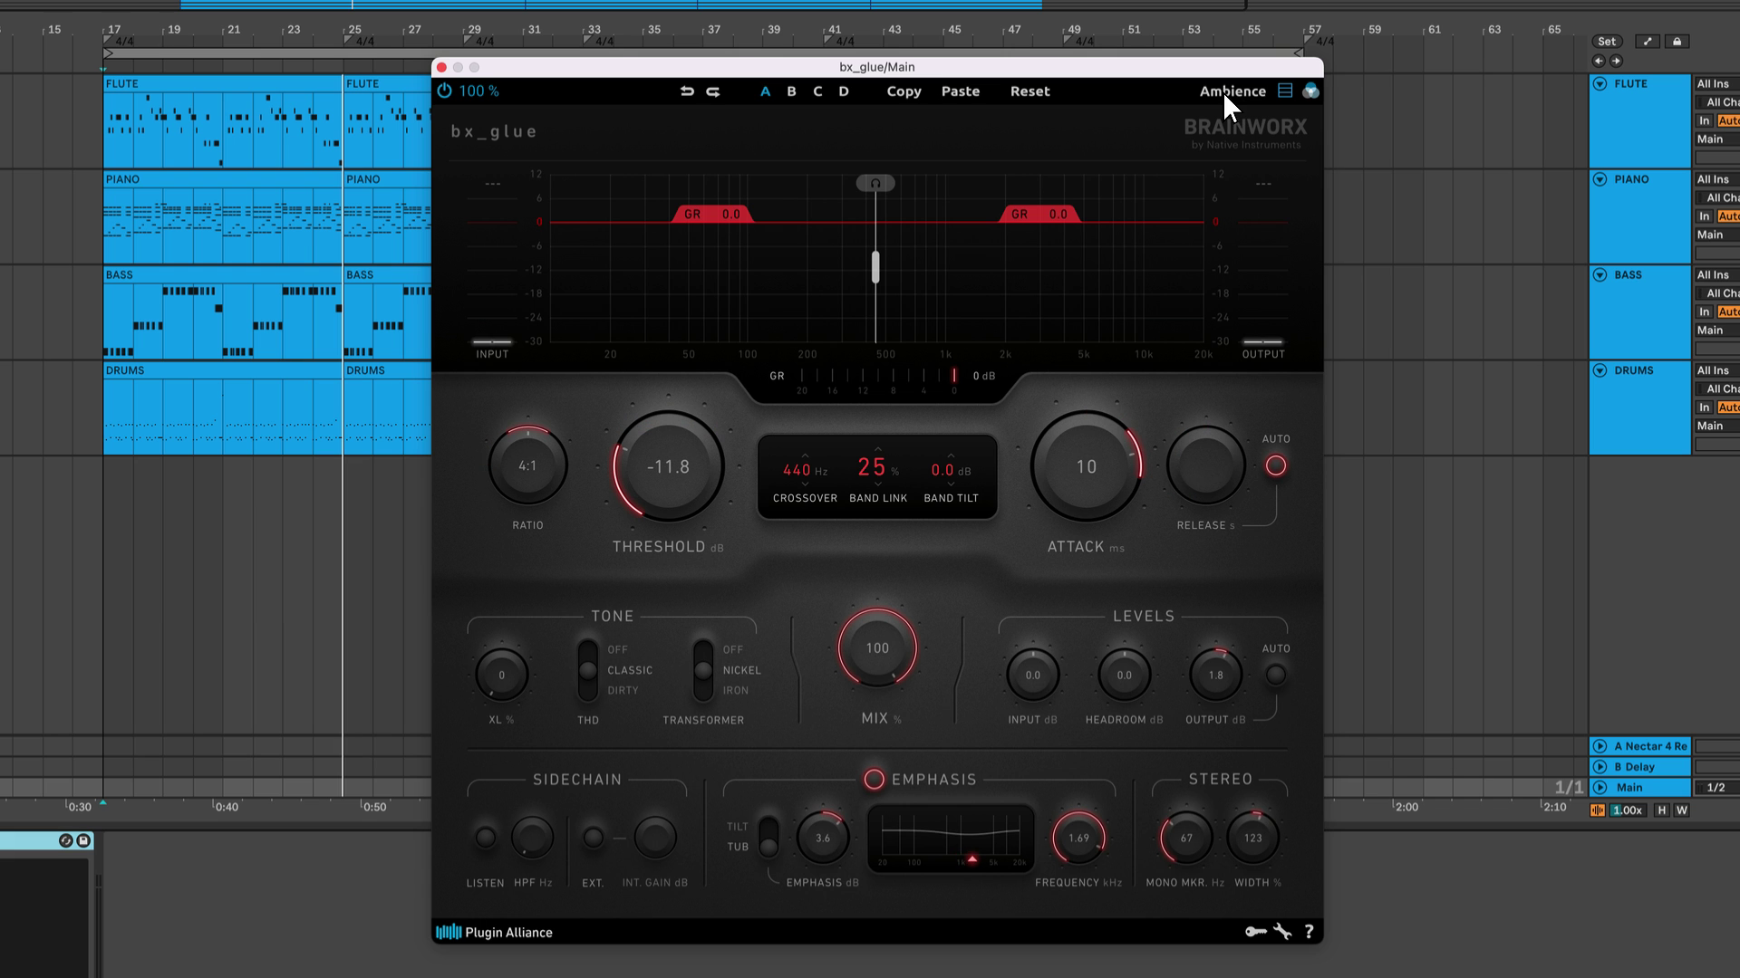
- Play the main mix and audition the Ambience signal, switch it back off, and stop playback
key("space")
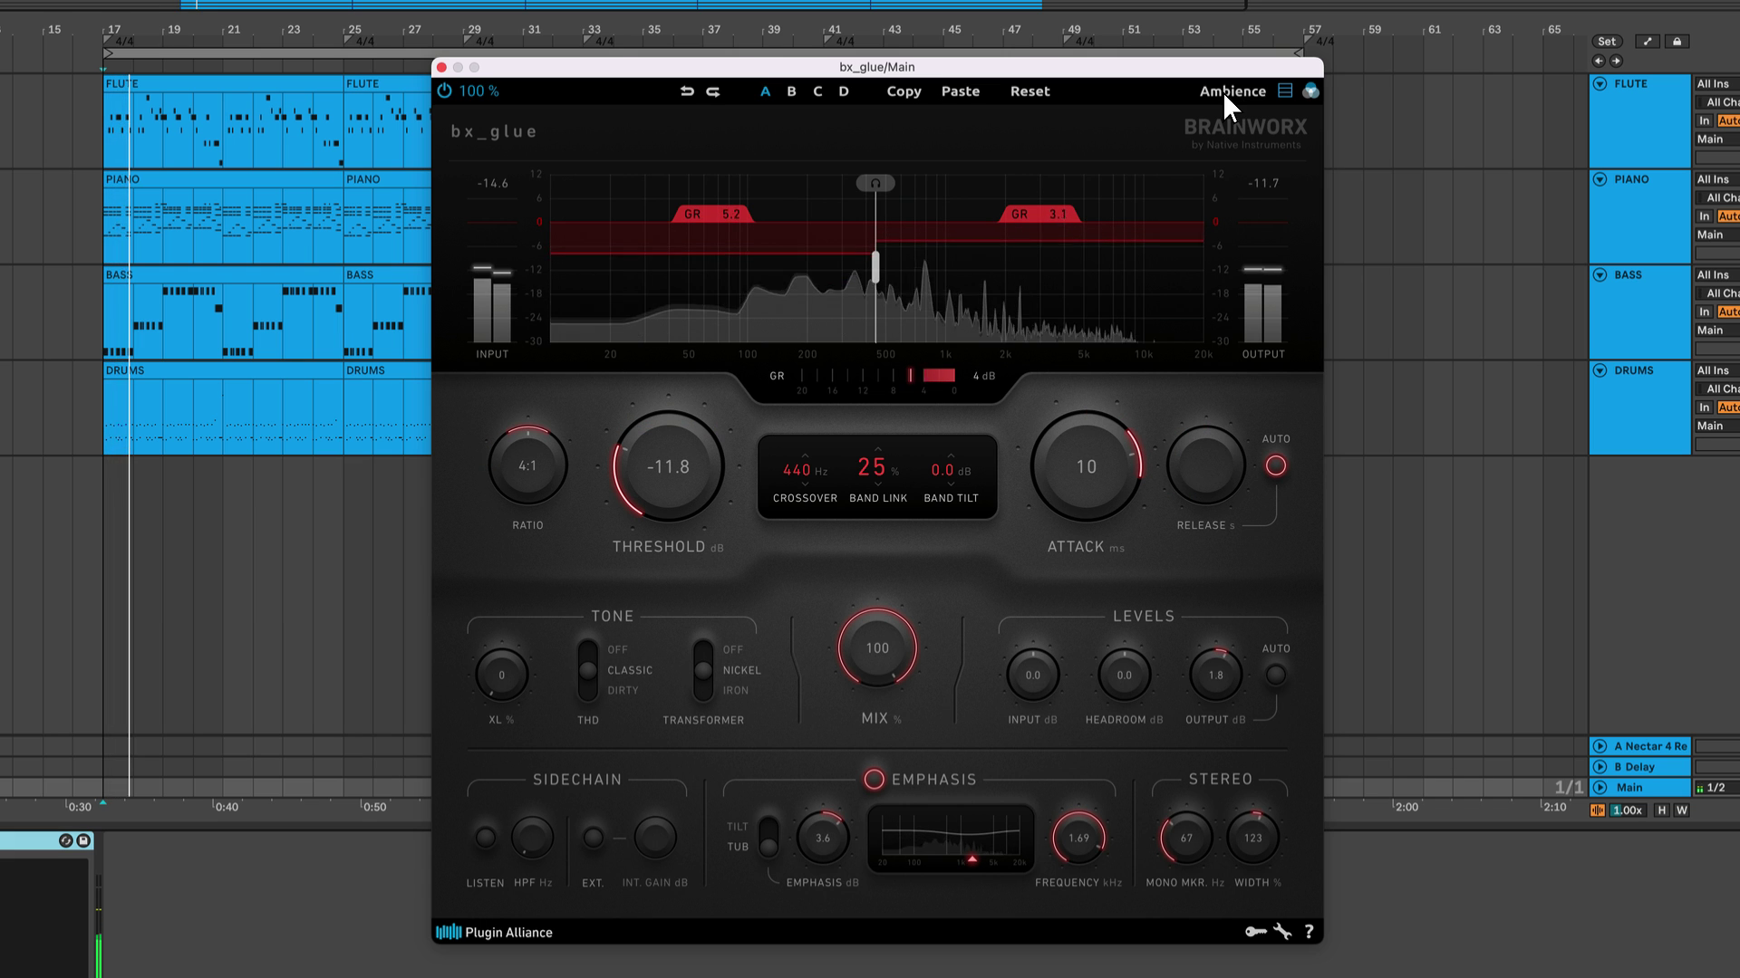
left_click(1221, 90)
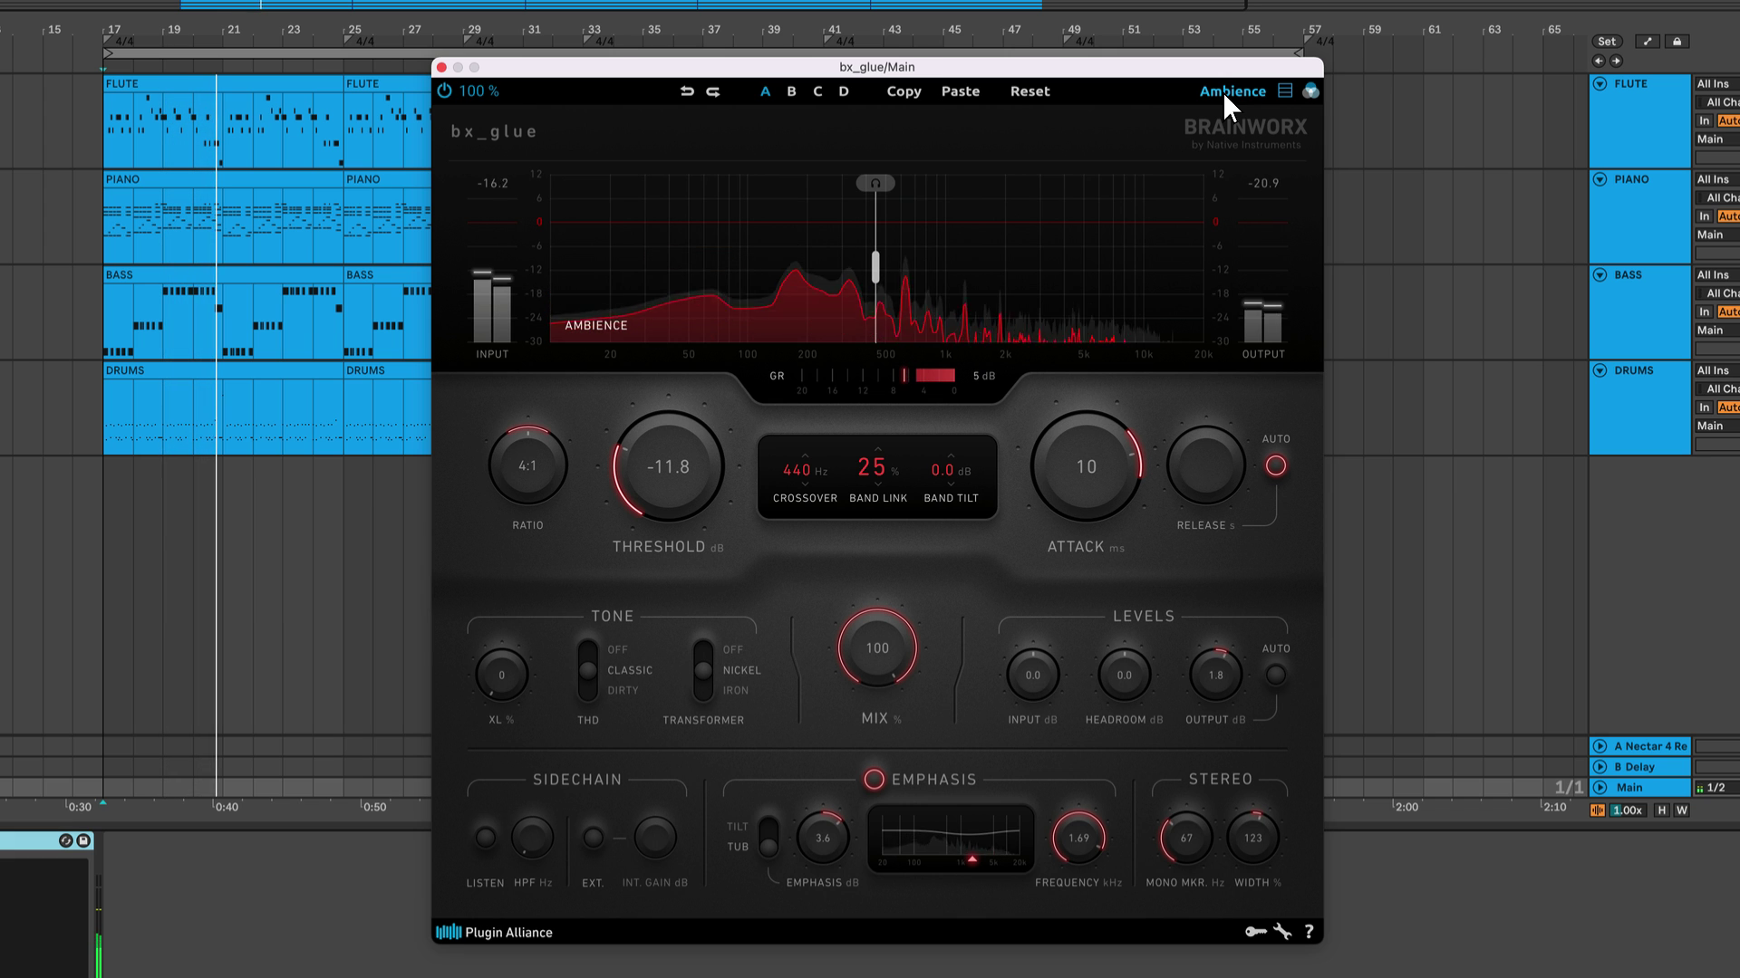
left_click(1221, 90)
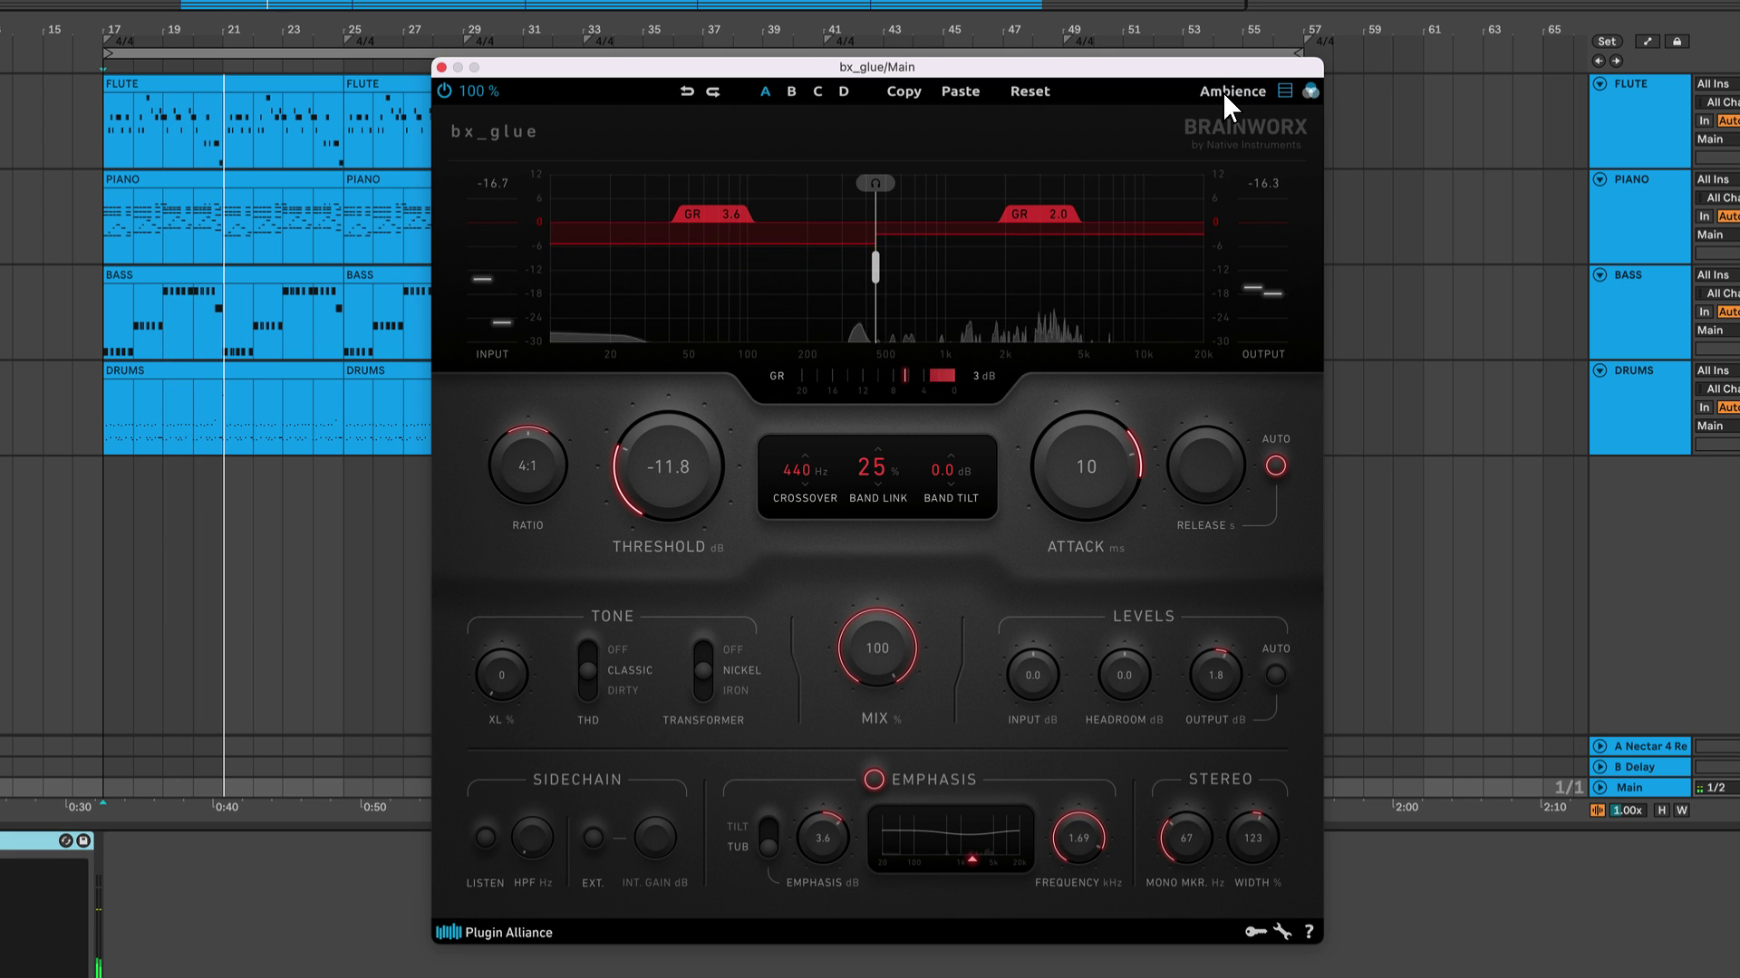
key("space")
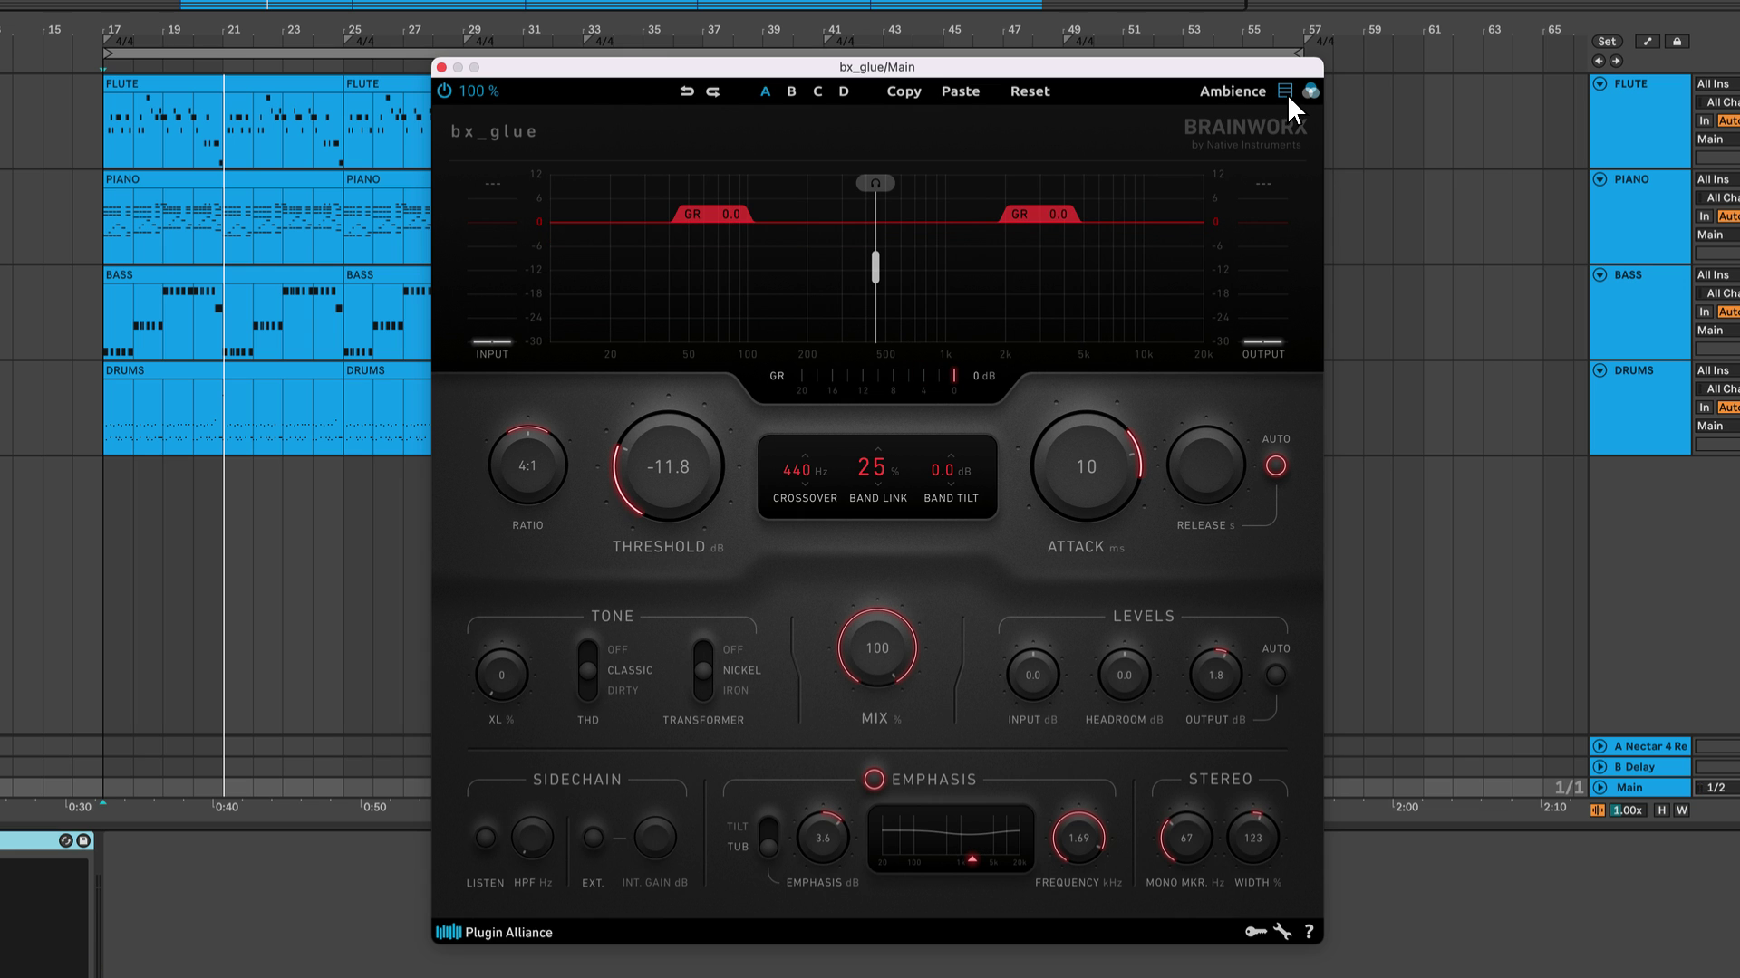
- Collapse bx_glue to its compact view and expand it again, and set the interface accent colour to Yellow
left_click(1285, 92)
left_click(1285, 91)
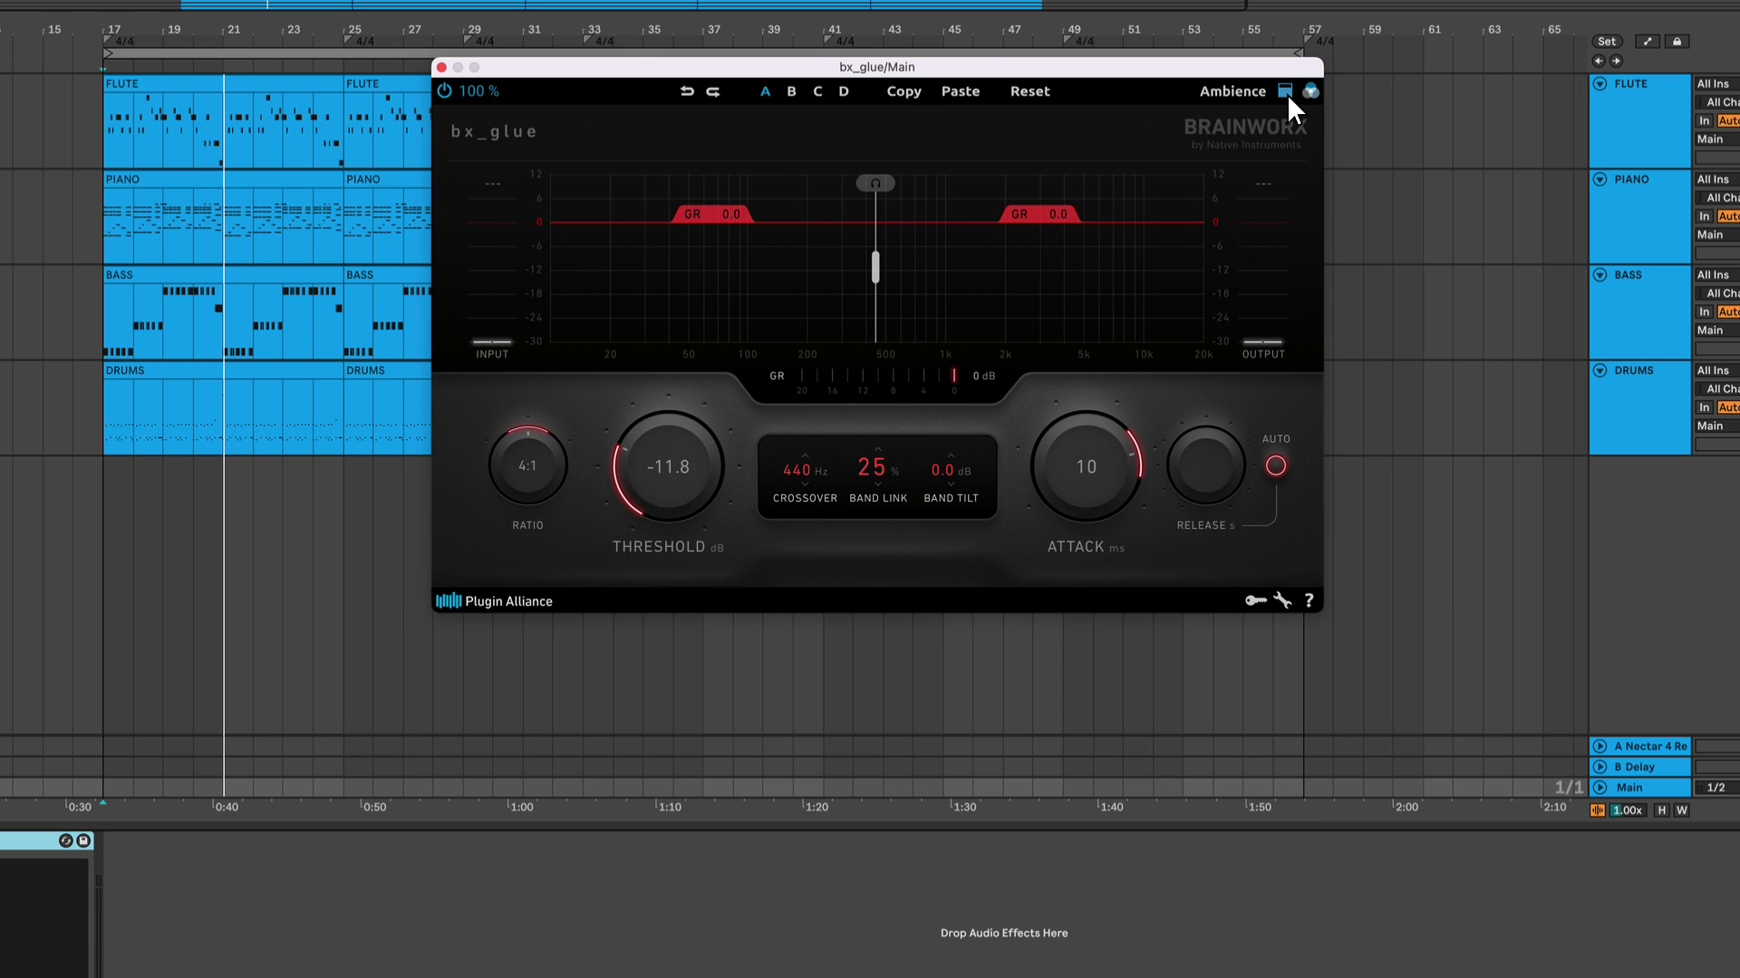
left_click(1285, 91)
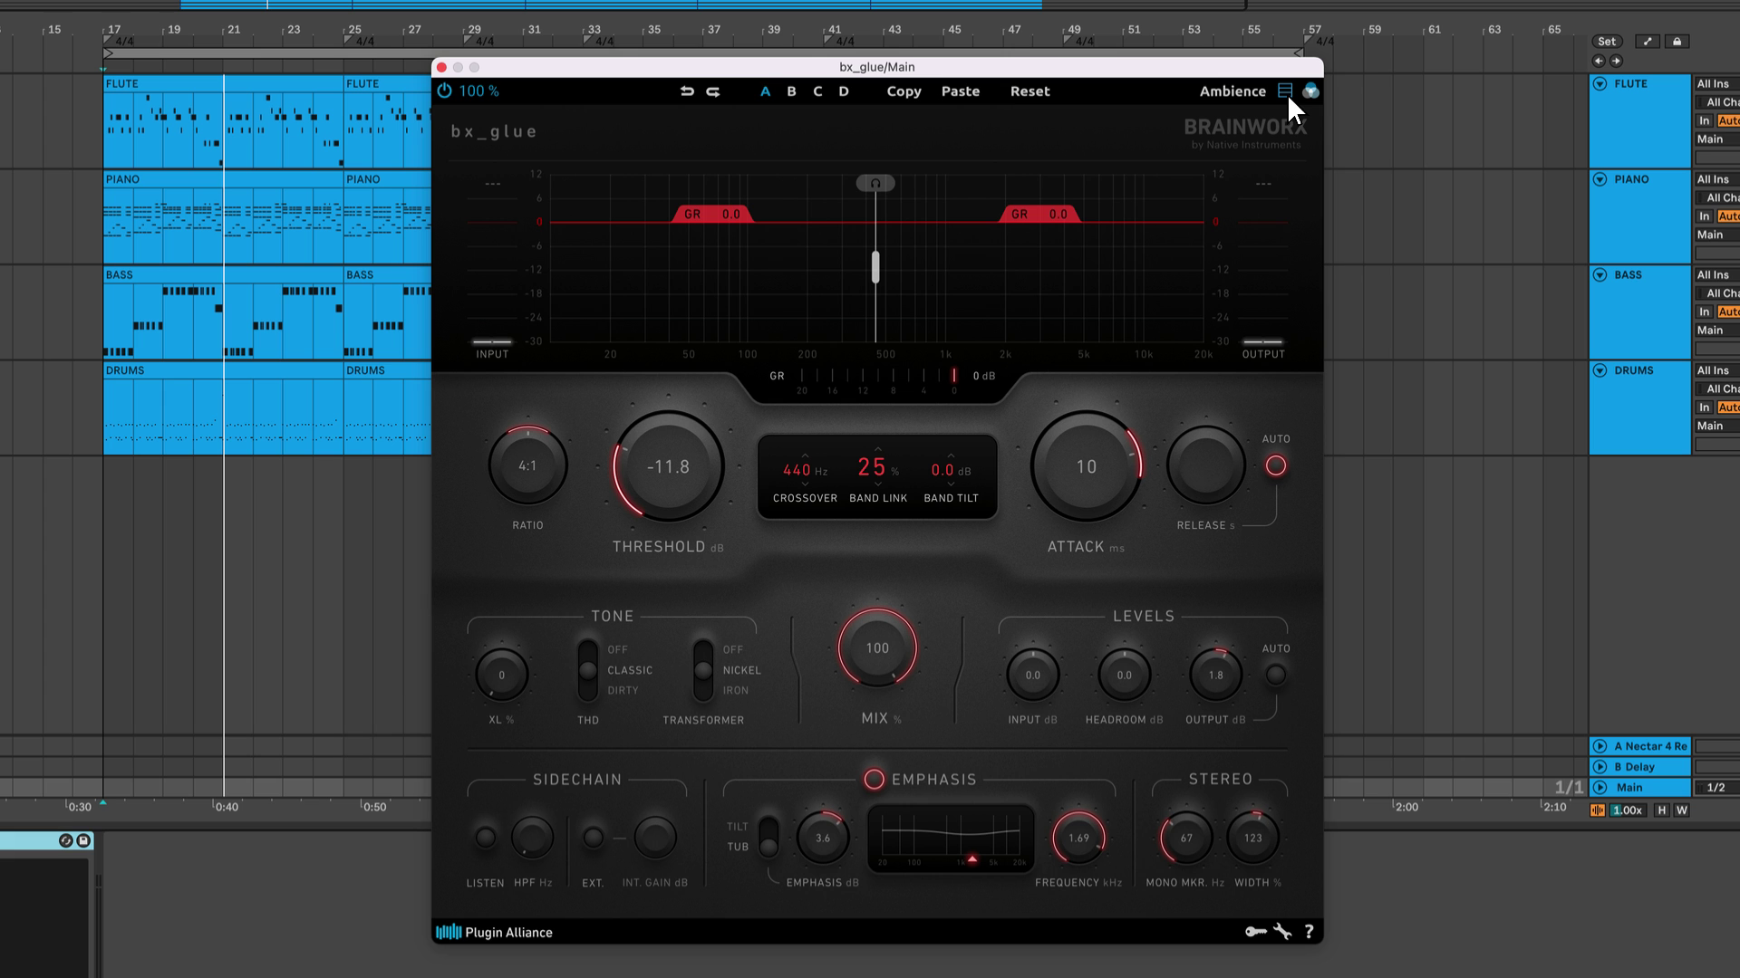
left_click(1313, 92)
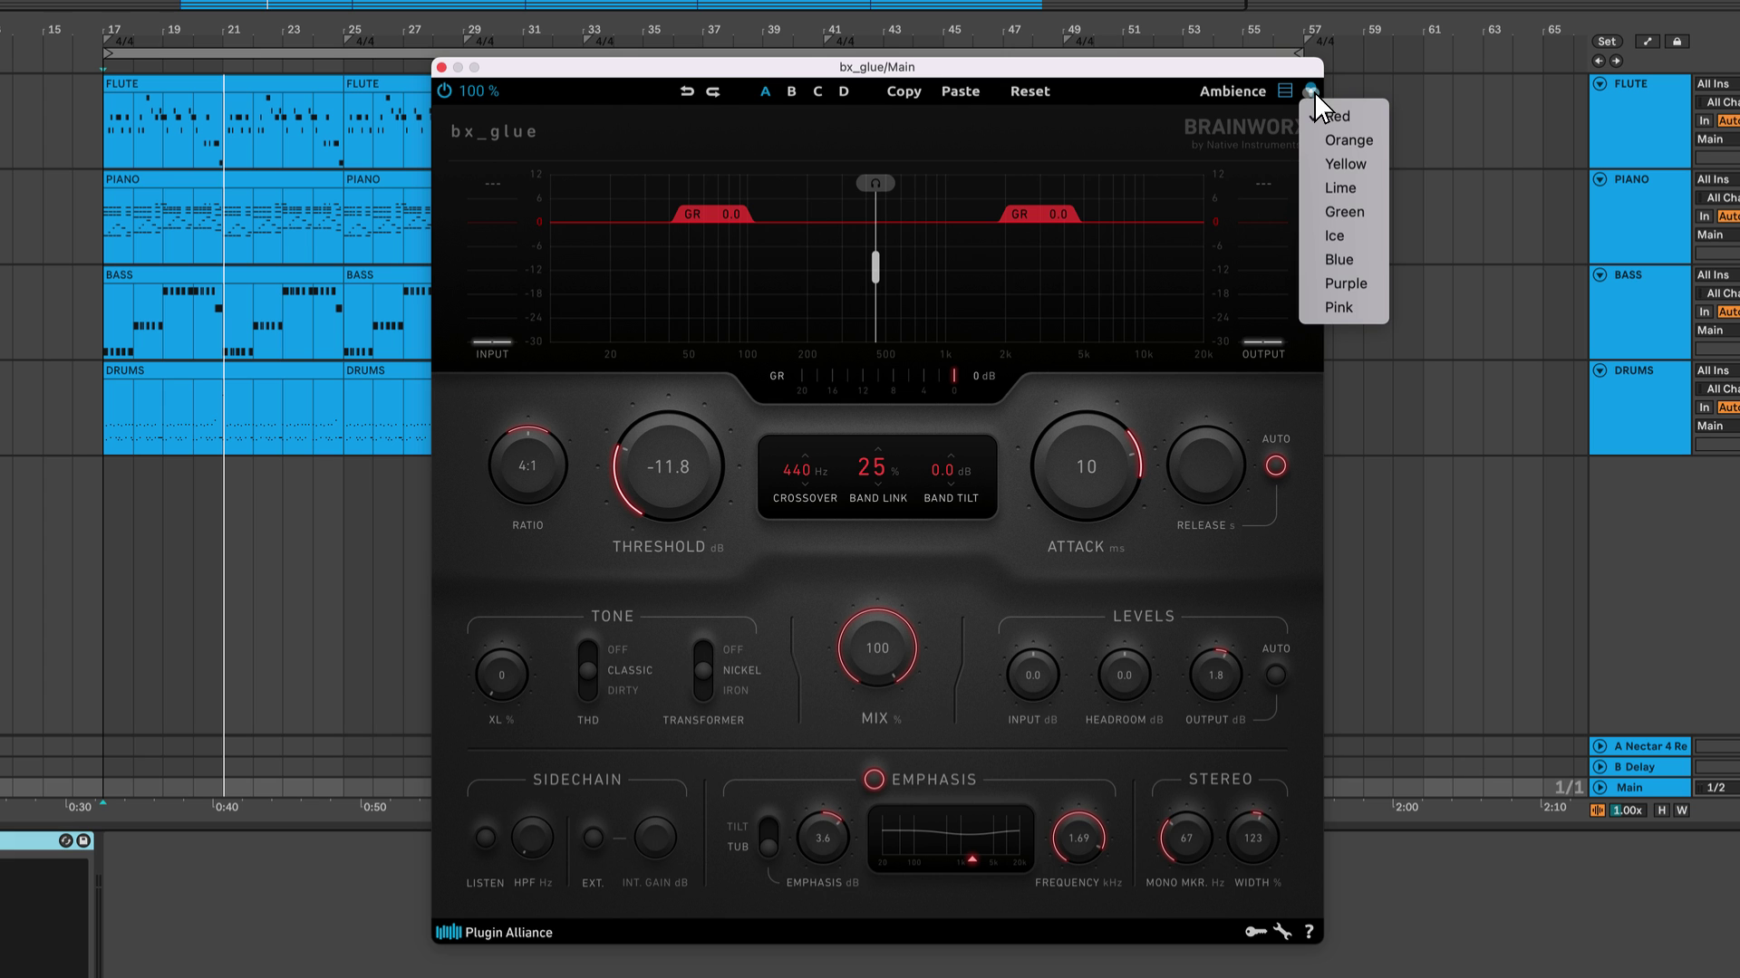
left_click(1343, 165)
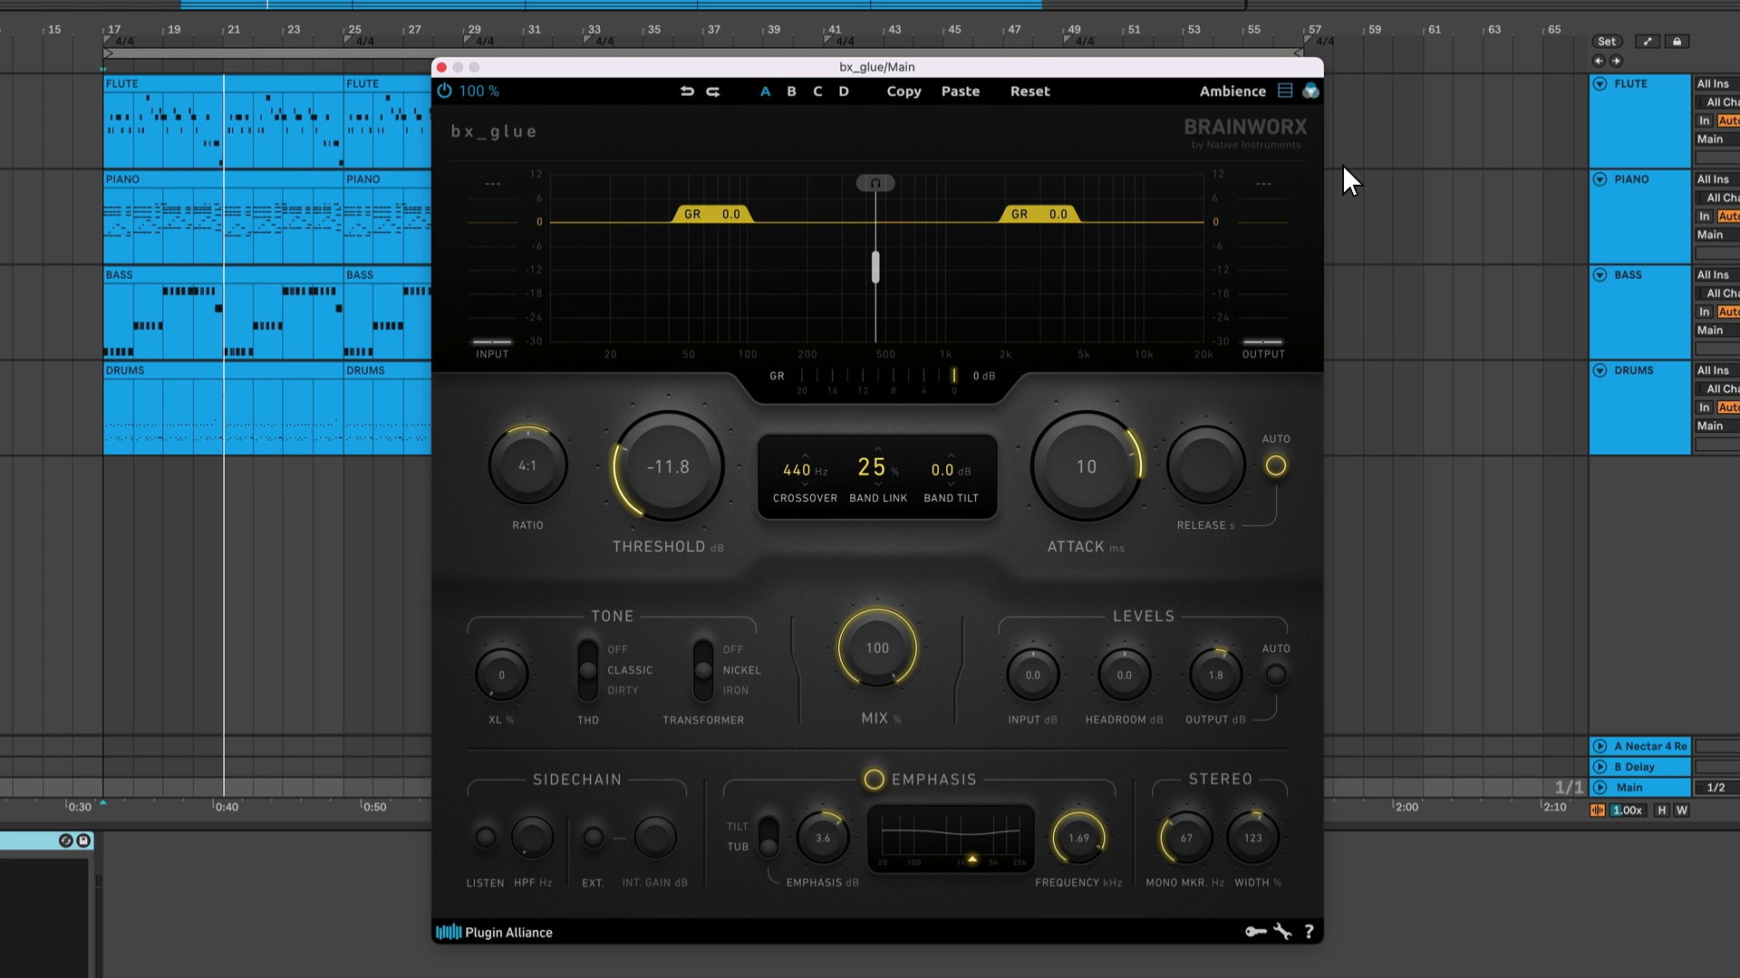